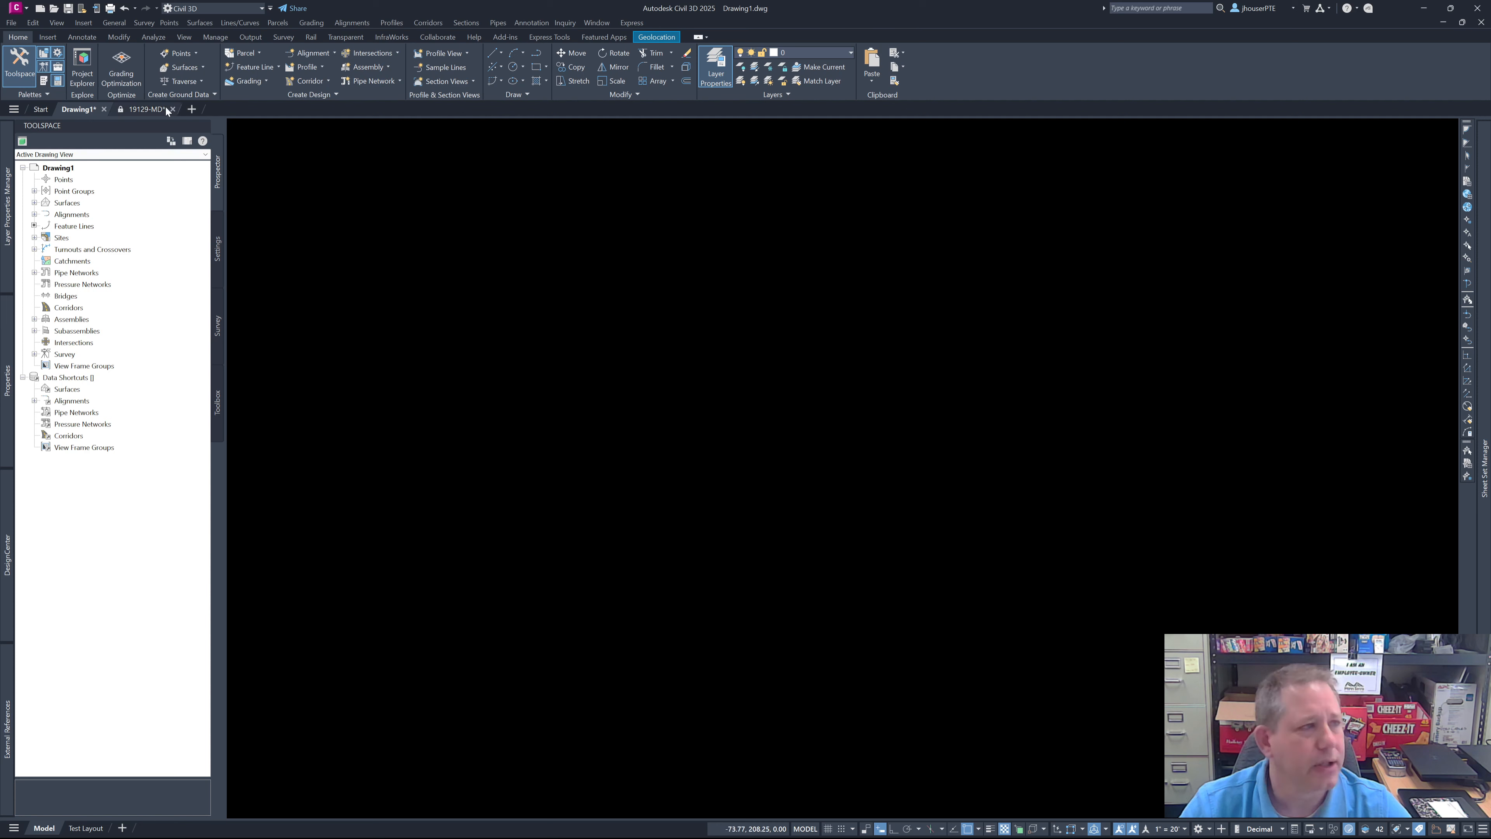
# Switch to the read-only 19129-MD drawing and close it, returning to Drawing1.
pyautogui.click(147, 109)
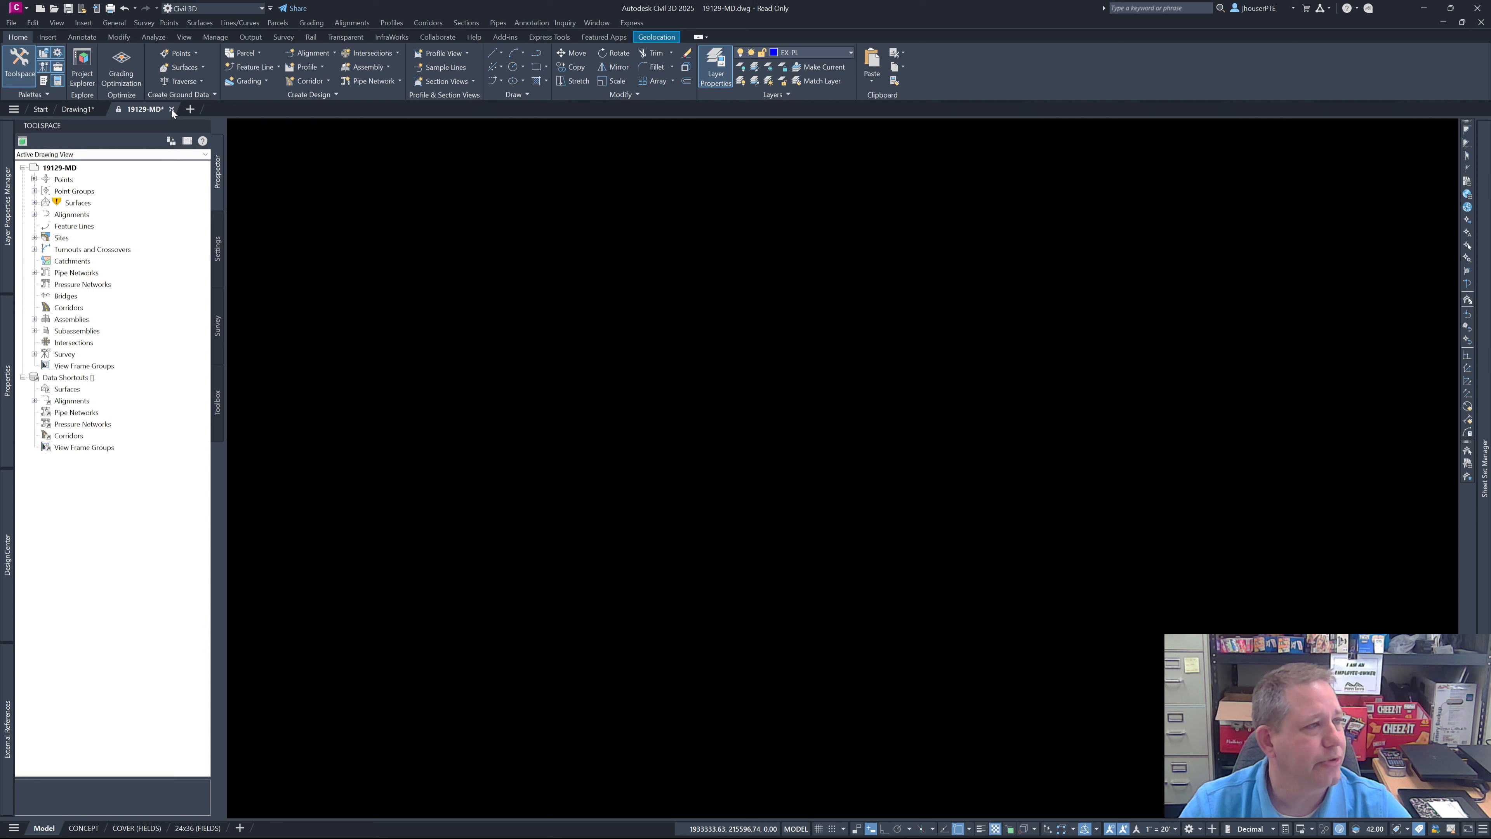
pyautogui.click(172, 109)
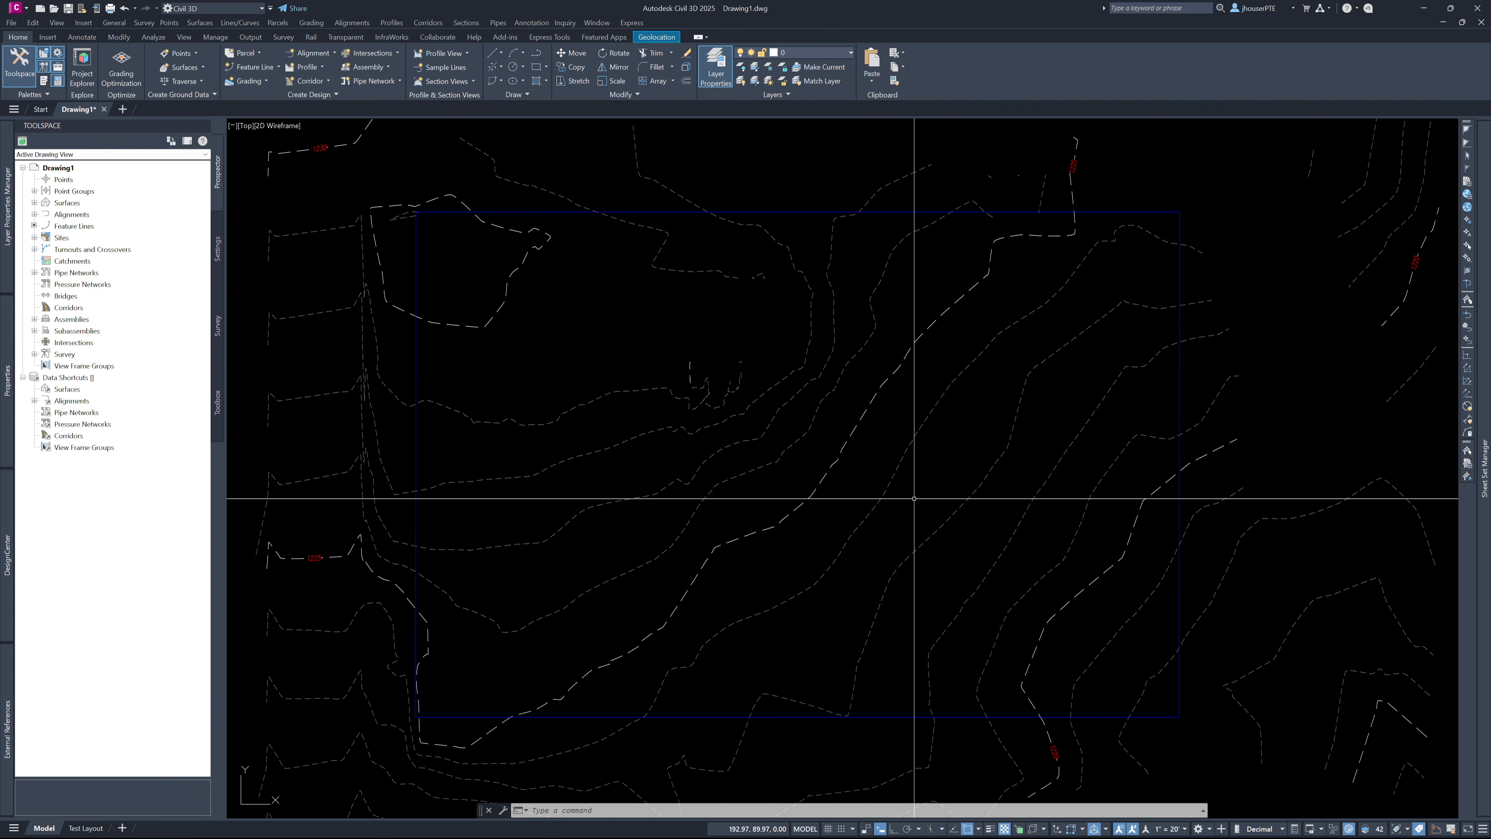
# Open the Grading Creation Tools and start a new grading group in the Proposed Basin Grading site.
pyautogui.moveTo(913, 498); pyautogui.dragTo(828, 491, button='middle')
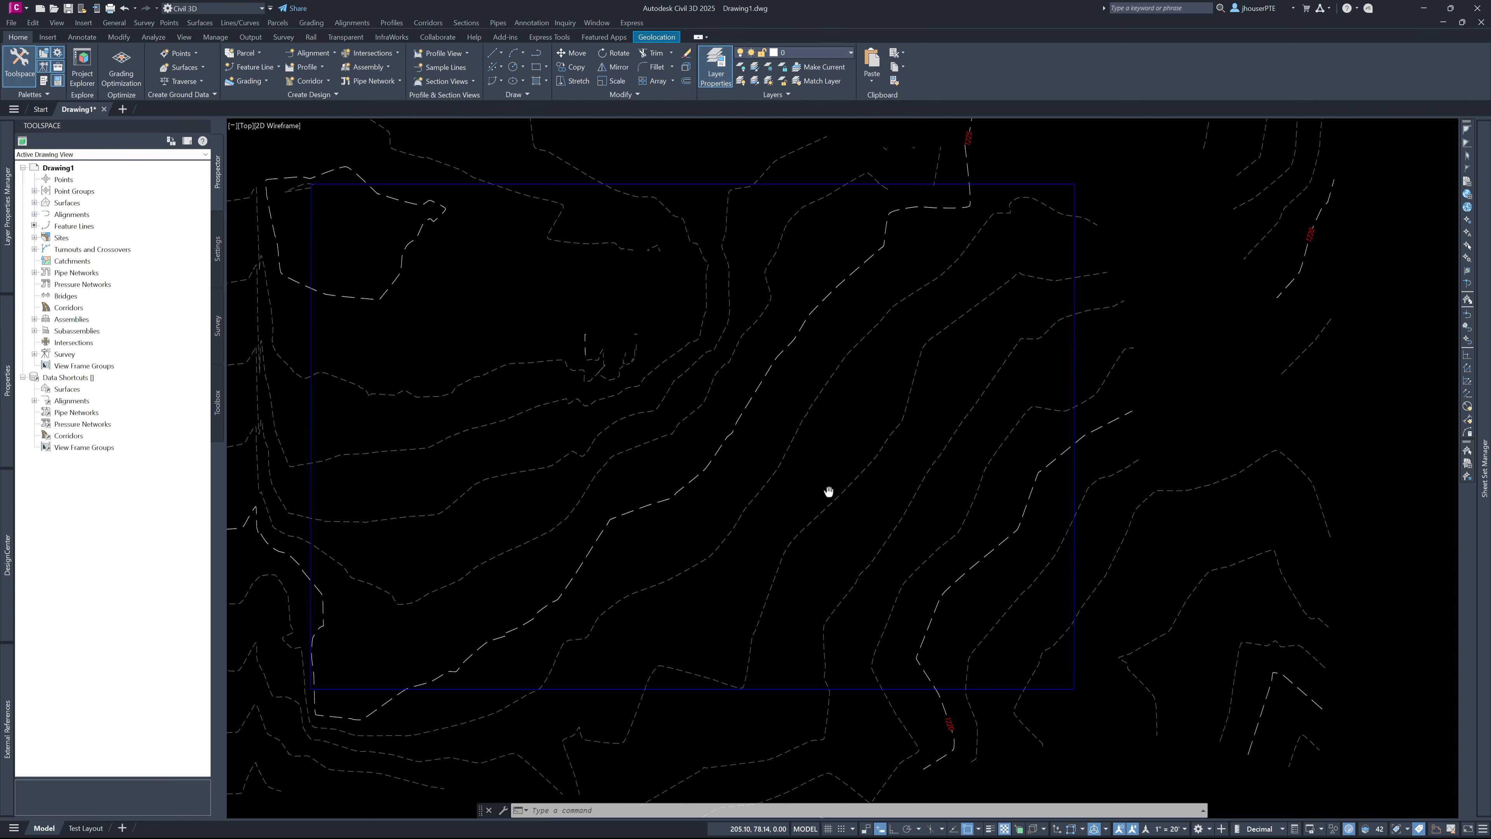
pyautogui.scroll(2, 921, 742)
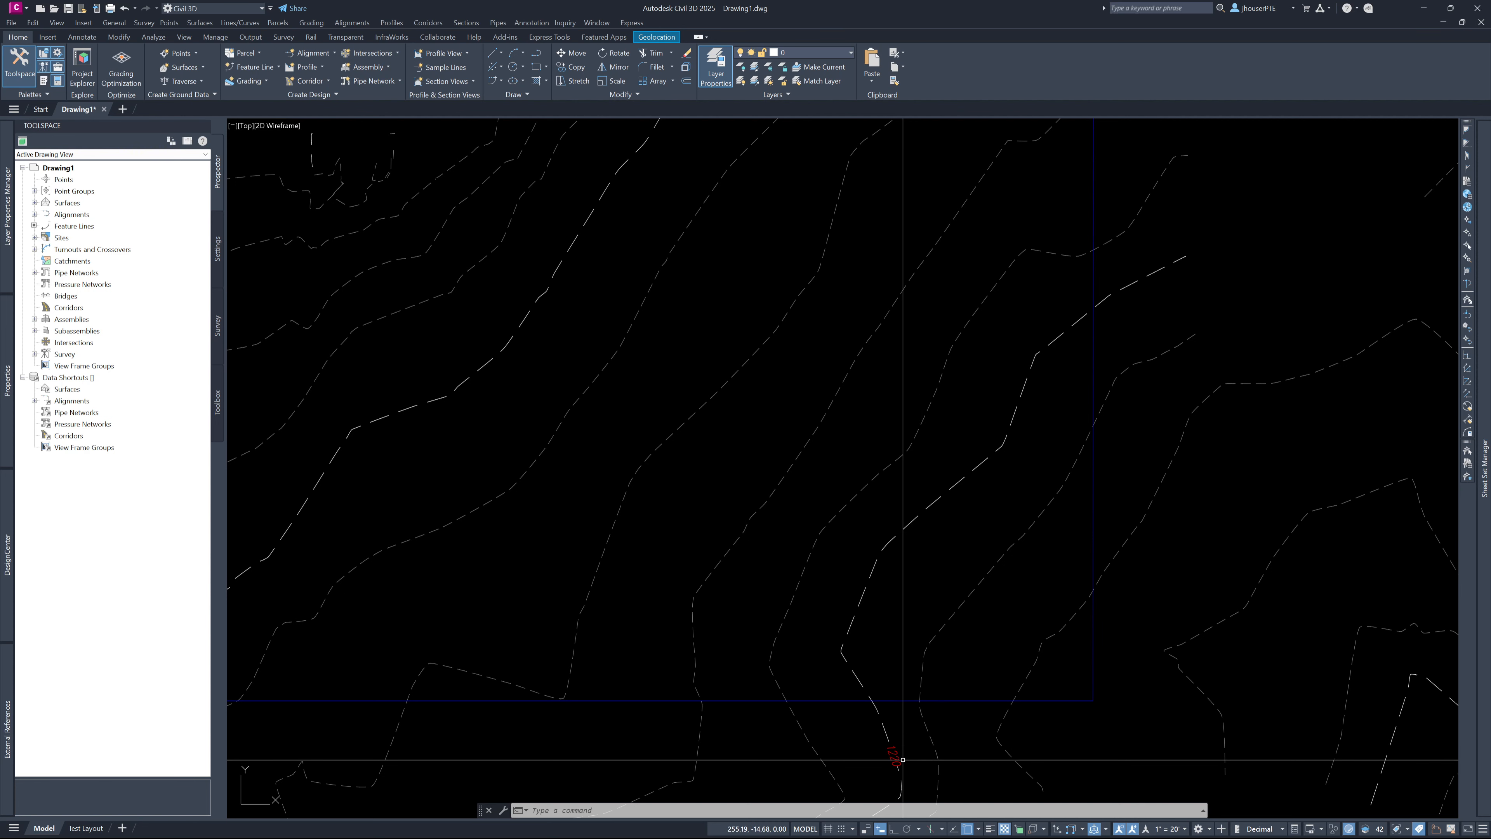
pyautogui.moveTo(886, 457); pyautogui.dragTo(981, 519, button='middle')
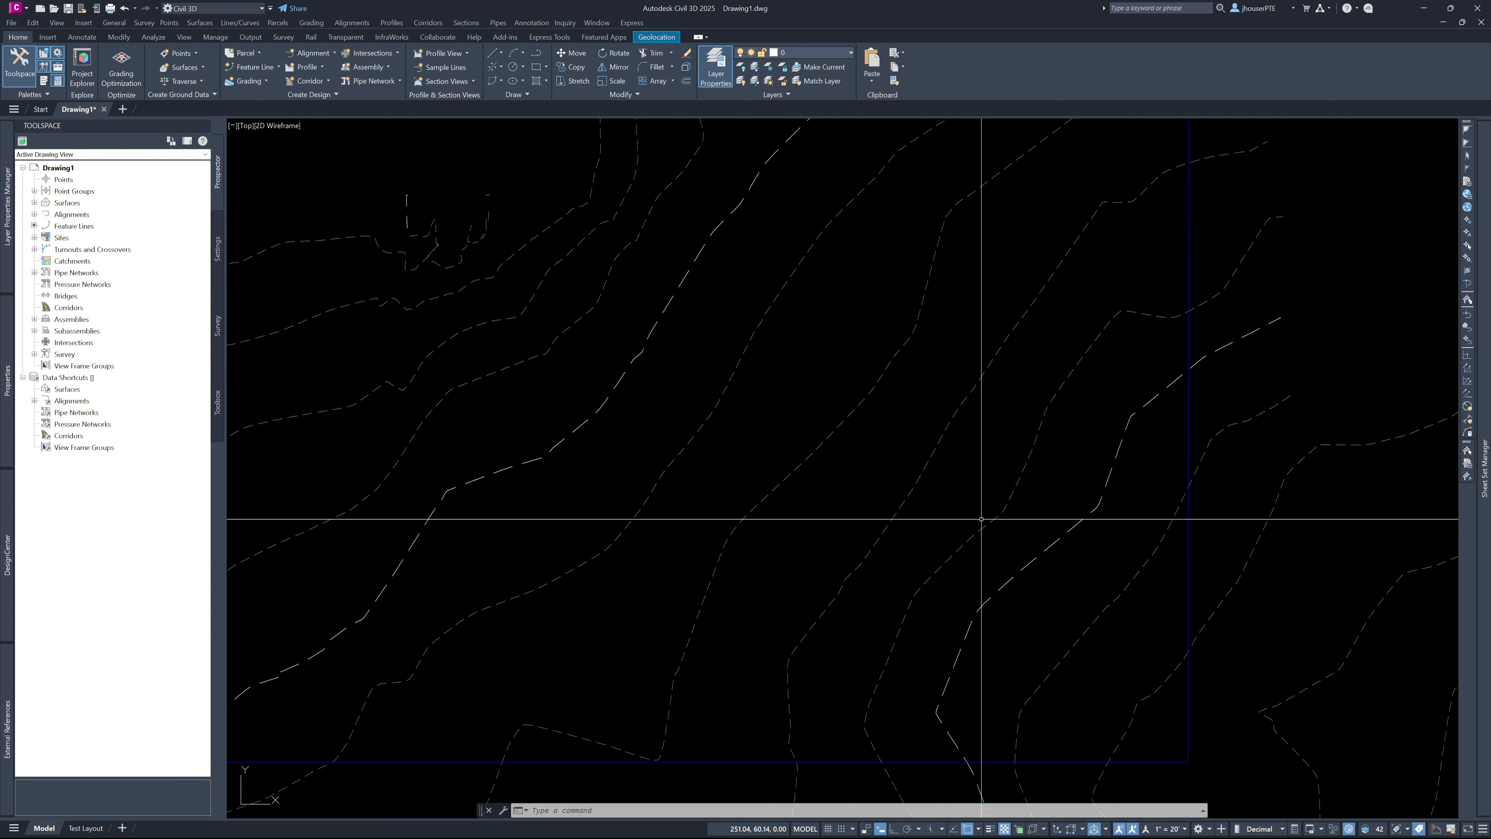
pyautogui.scroll(-2, 981, 519)
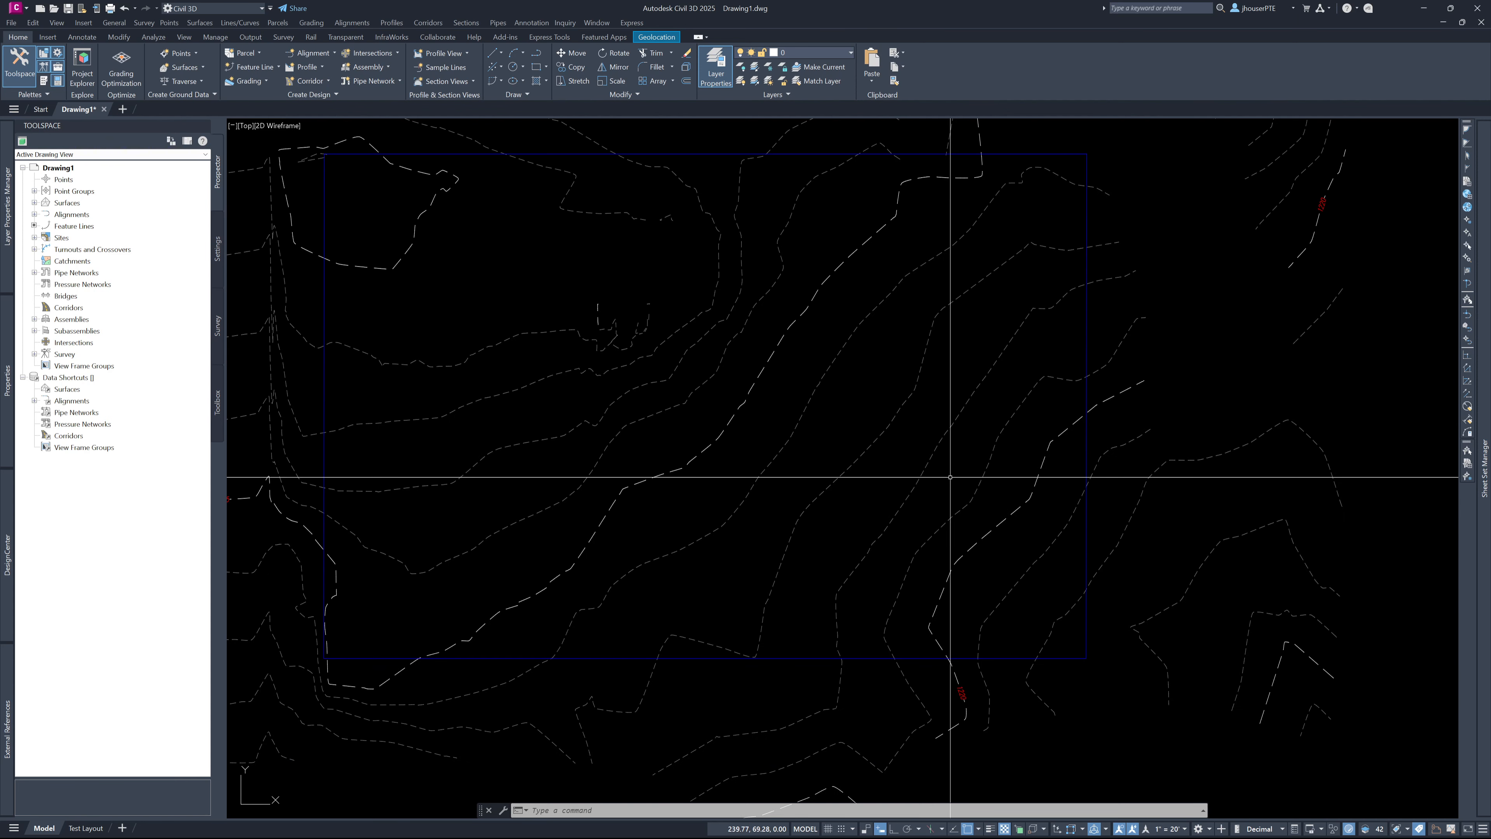
pyautogui.moveTo(926, 374); pyautogui.dragTo(992, 409, button='middle')
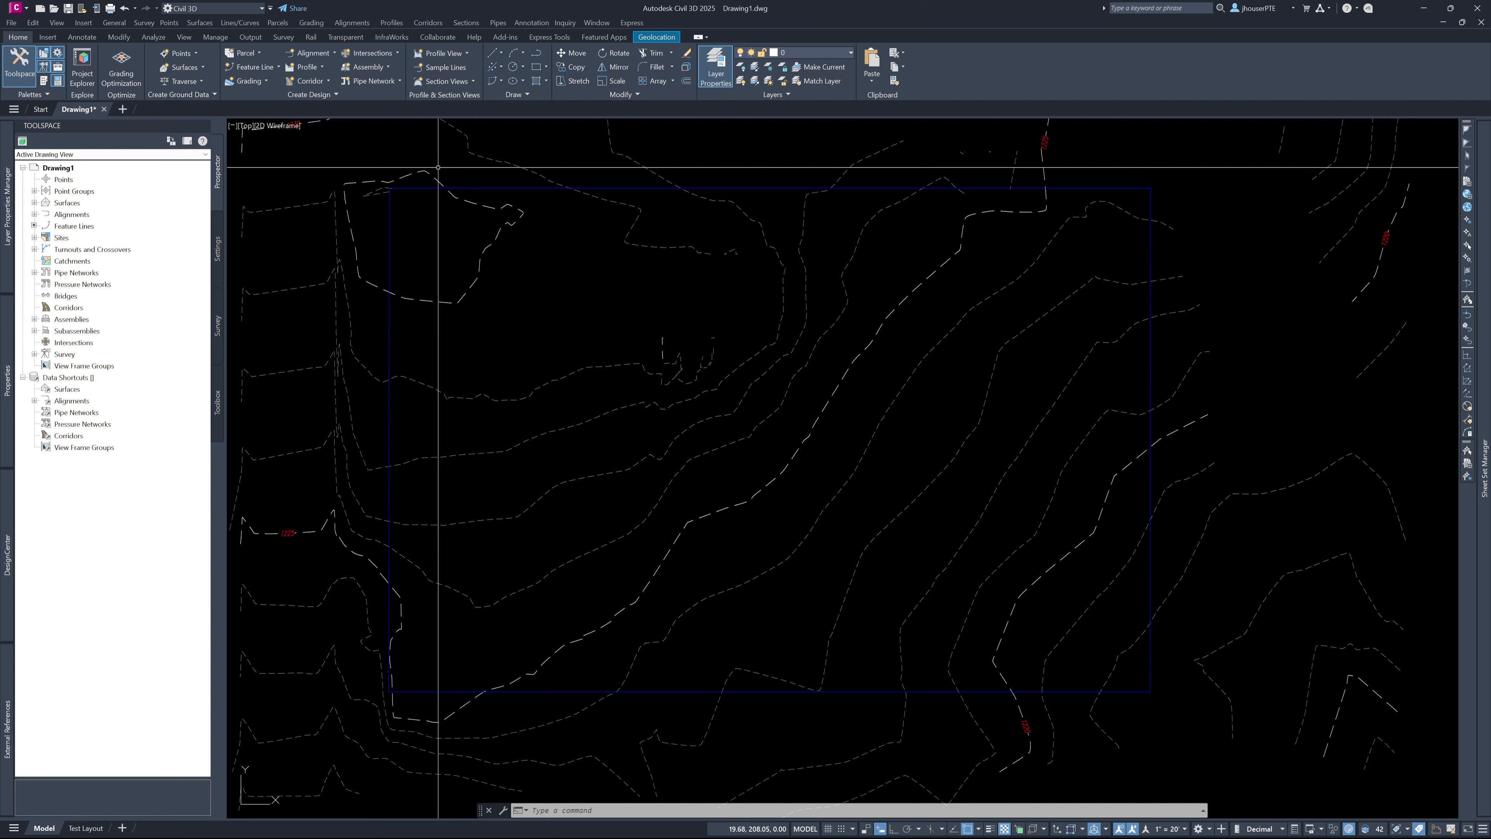
pyautogui.click(253, 82)
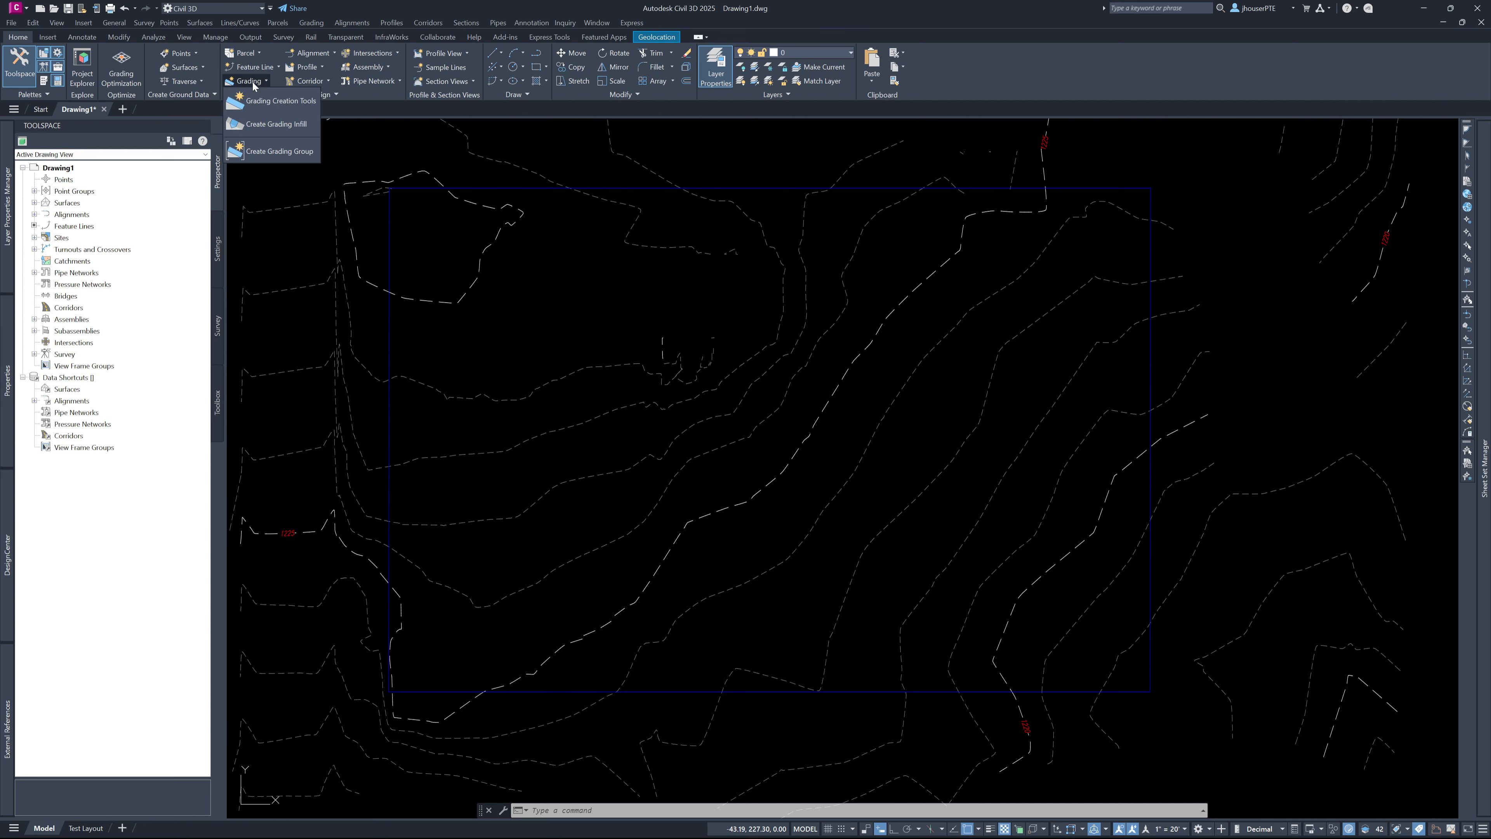
pyautogui.click(297, 100)
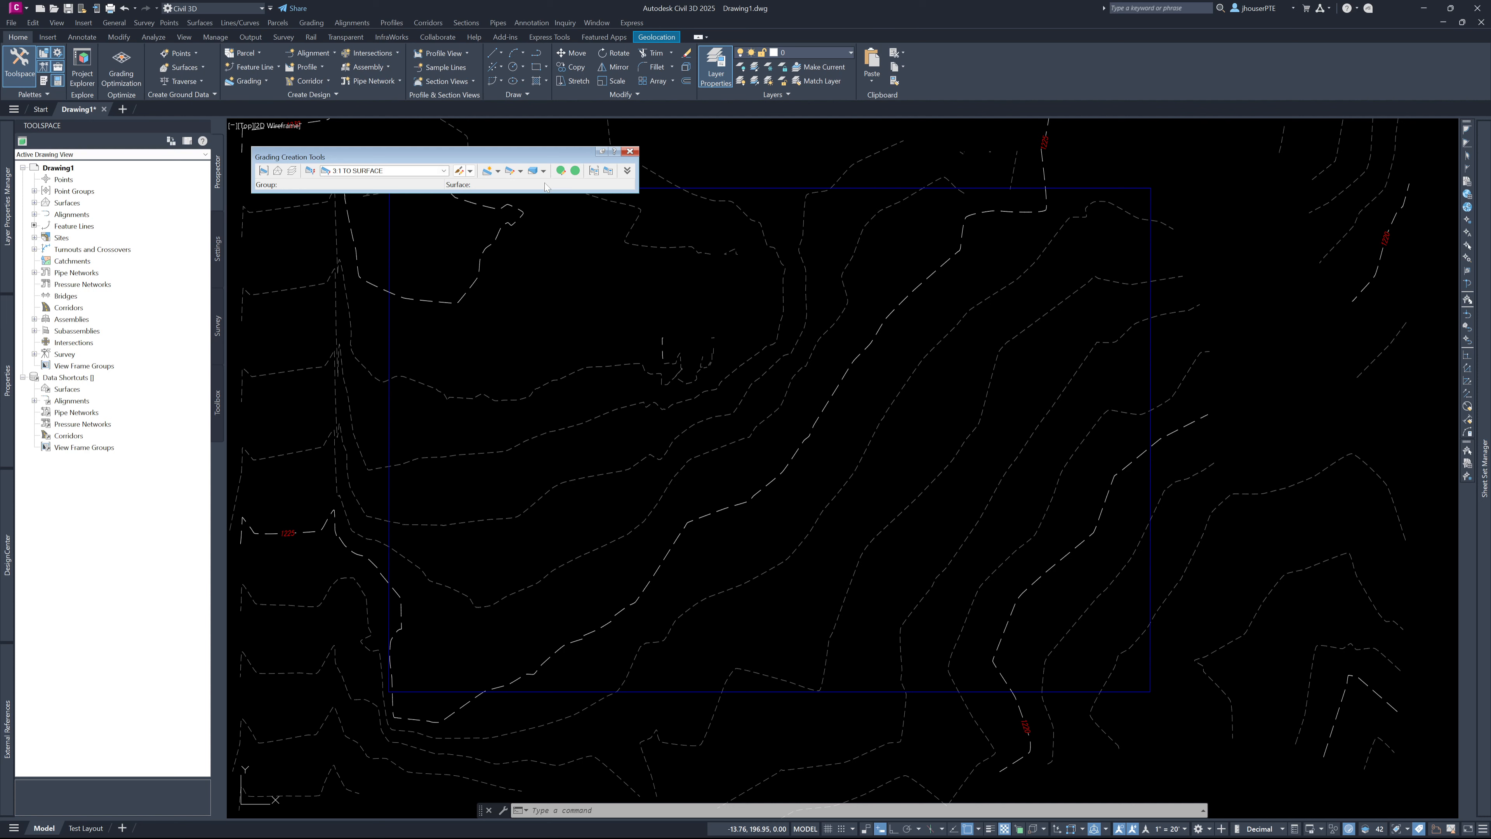
pyautogui.click(263, 171)
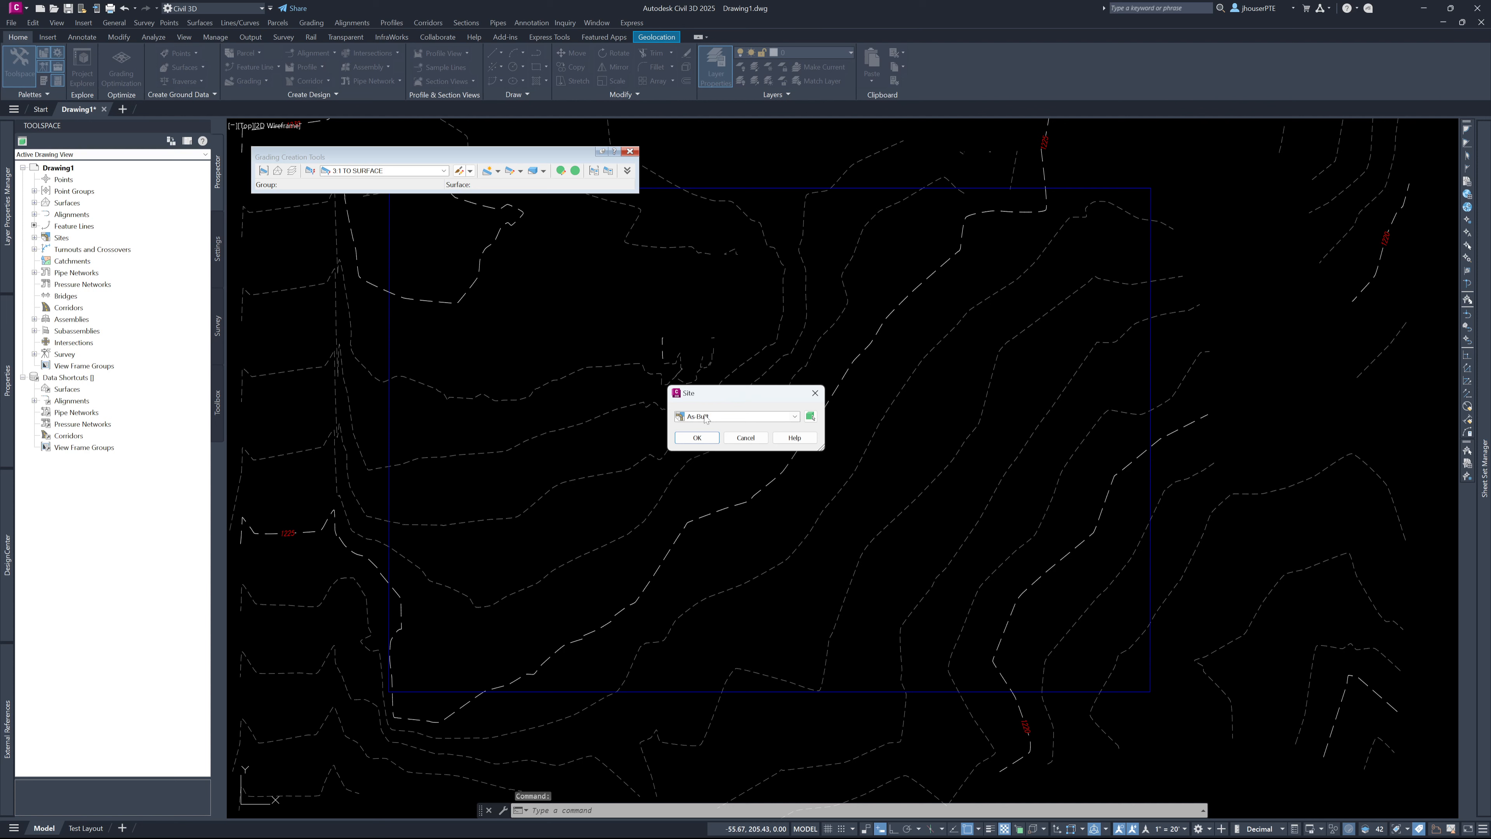
pyautogui.click(710, 416)
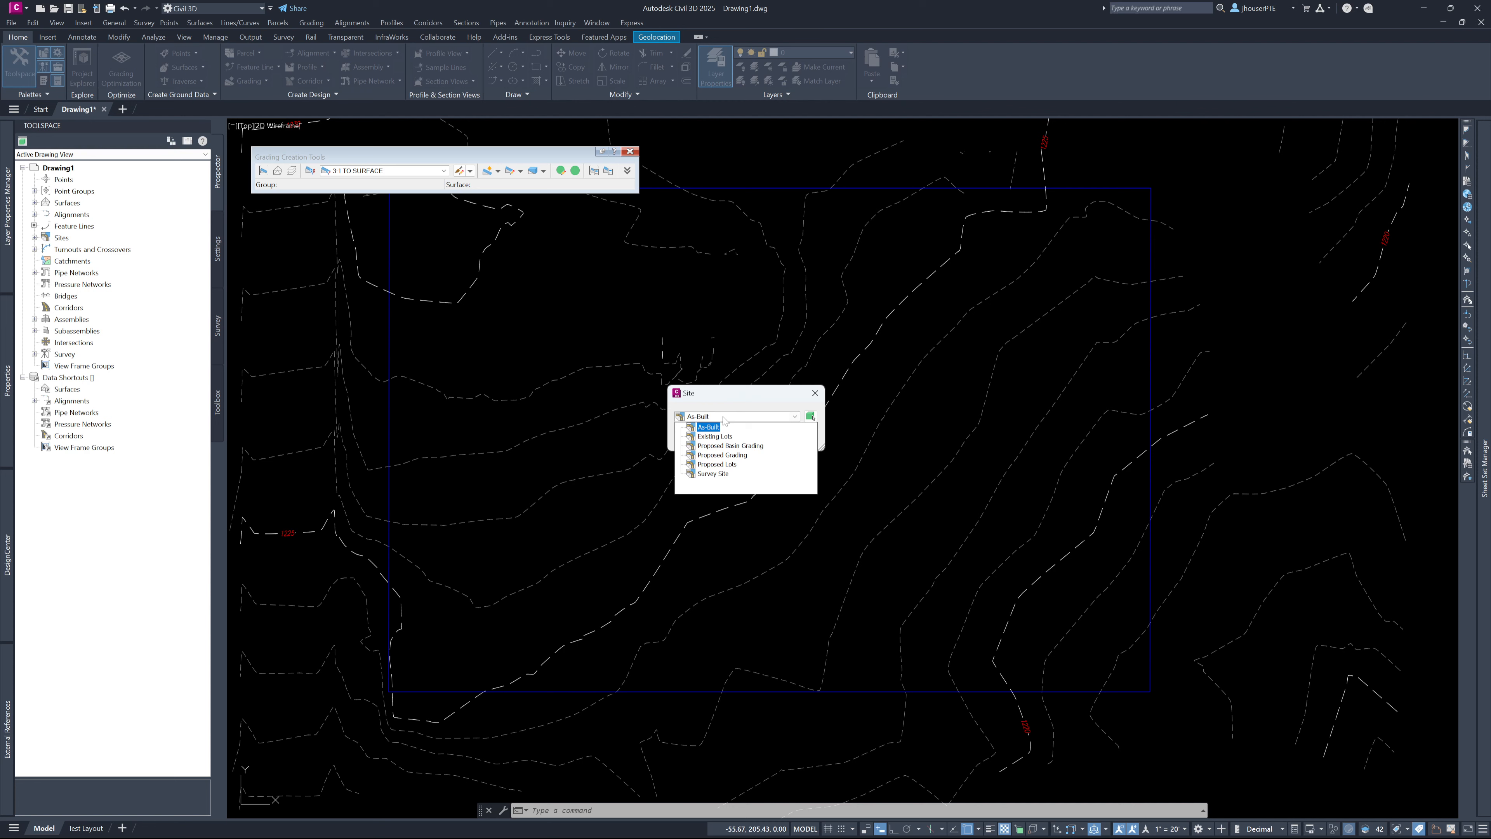
pyautogui.click(709, 446)
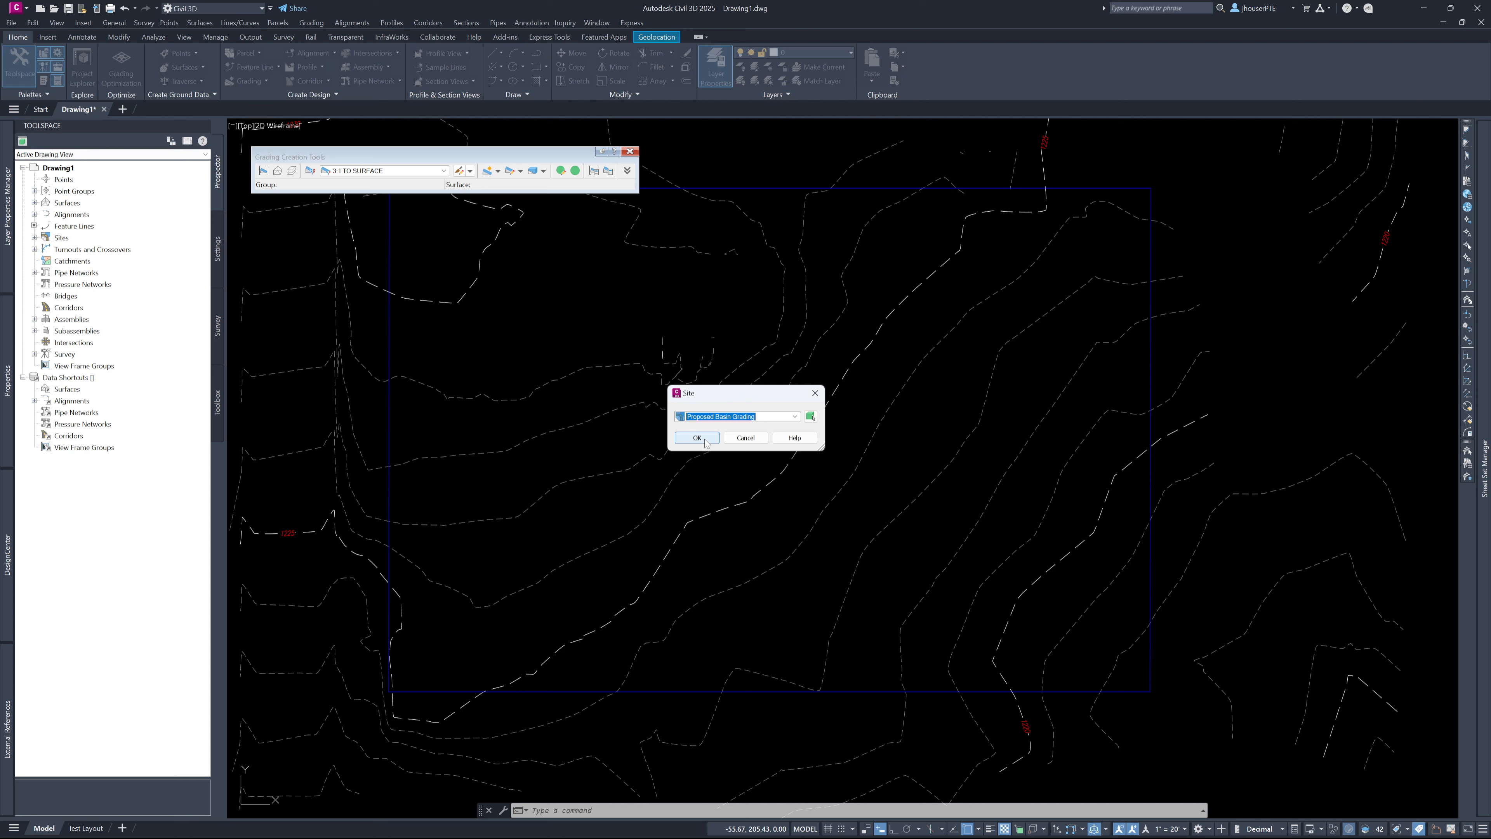
pyautogui.click(697, 438)
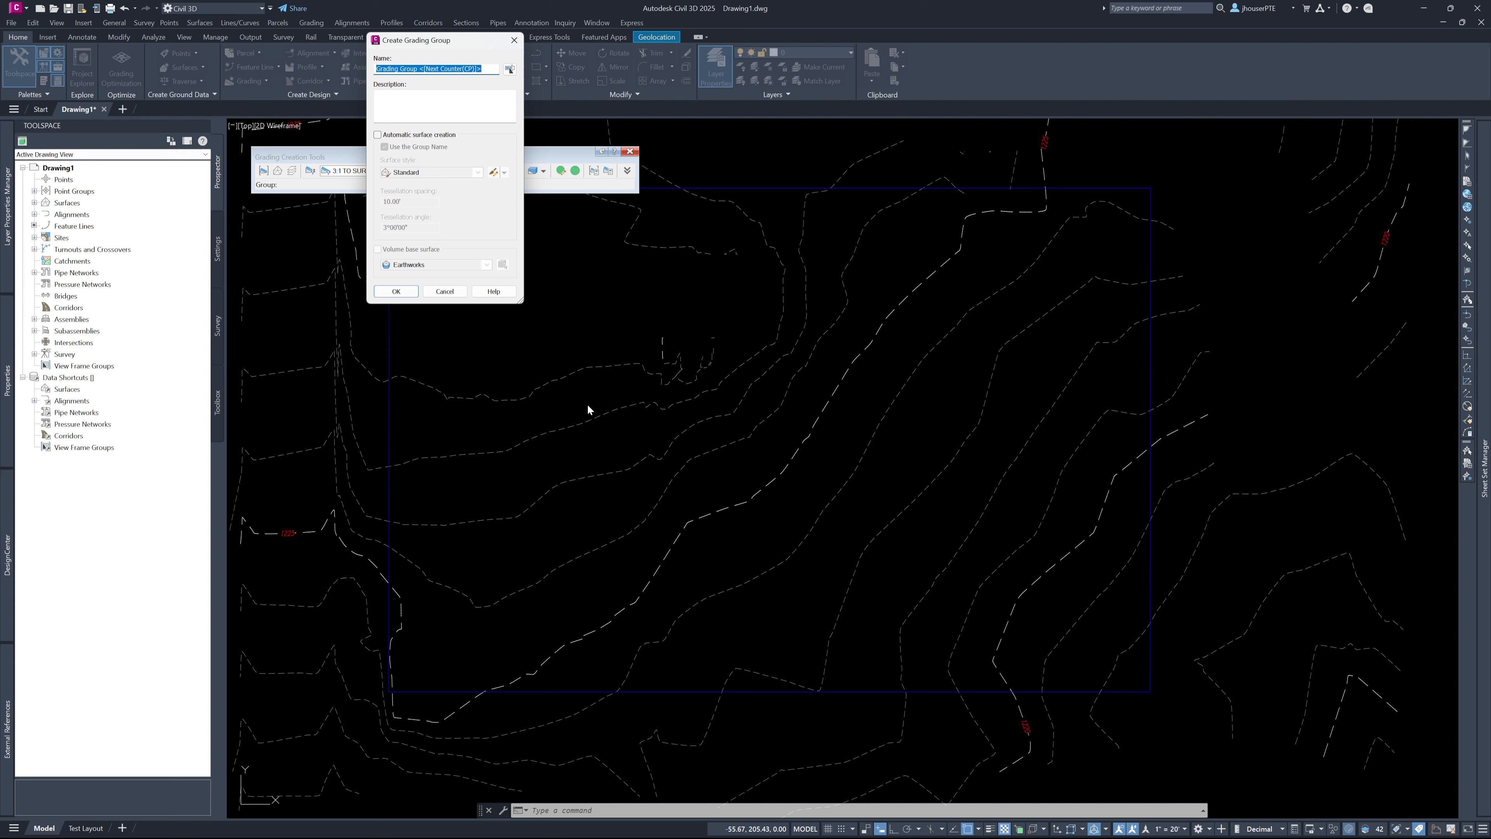
# Create grading group PR-BASIN with automatic surface creation under the group name, using the Proposed Contours (1 & 5) surface style.
pyautogui.write('Basin')
pyautogui.moveTo(495, 69); pyautogui.dragTo(359, 70)
pyautogui.write('pr')
pyautogui.click(377, 136)
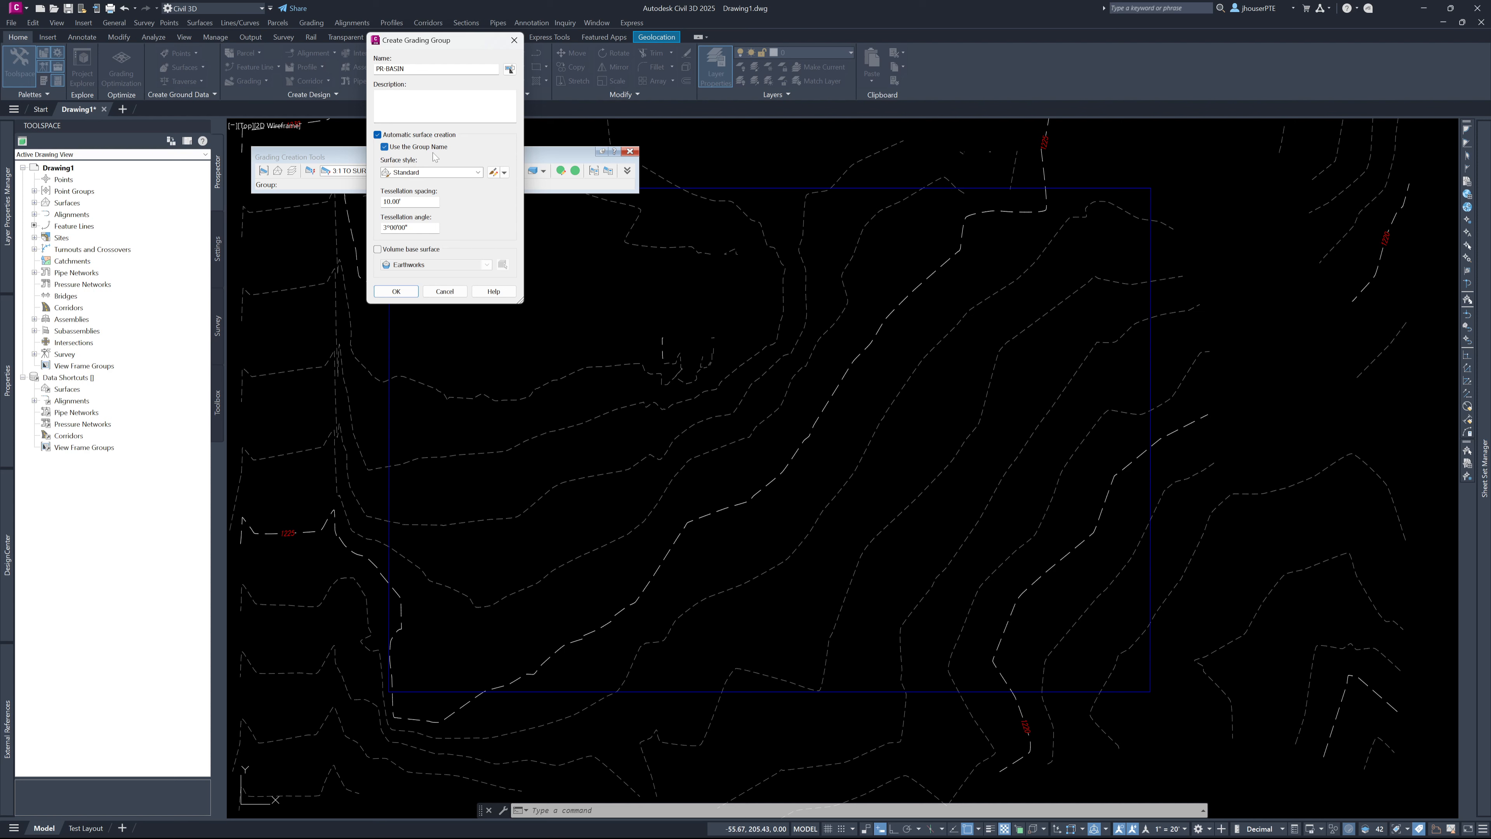
pyautogui.click(478, 173)
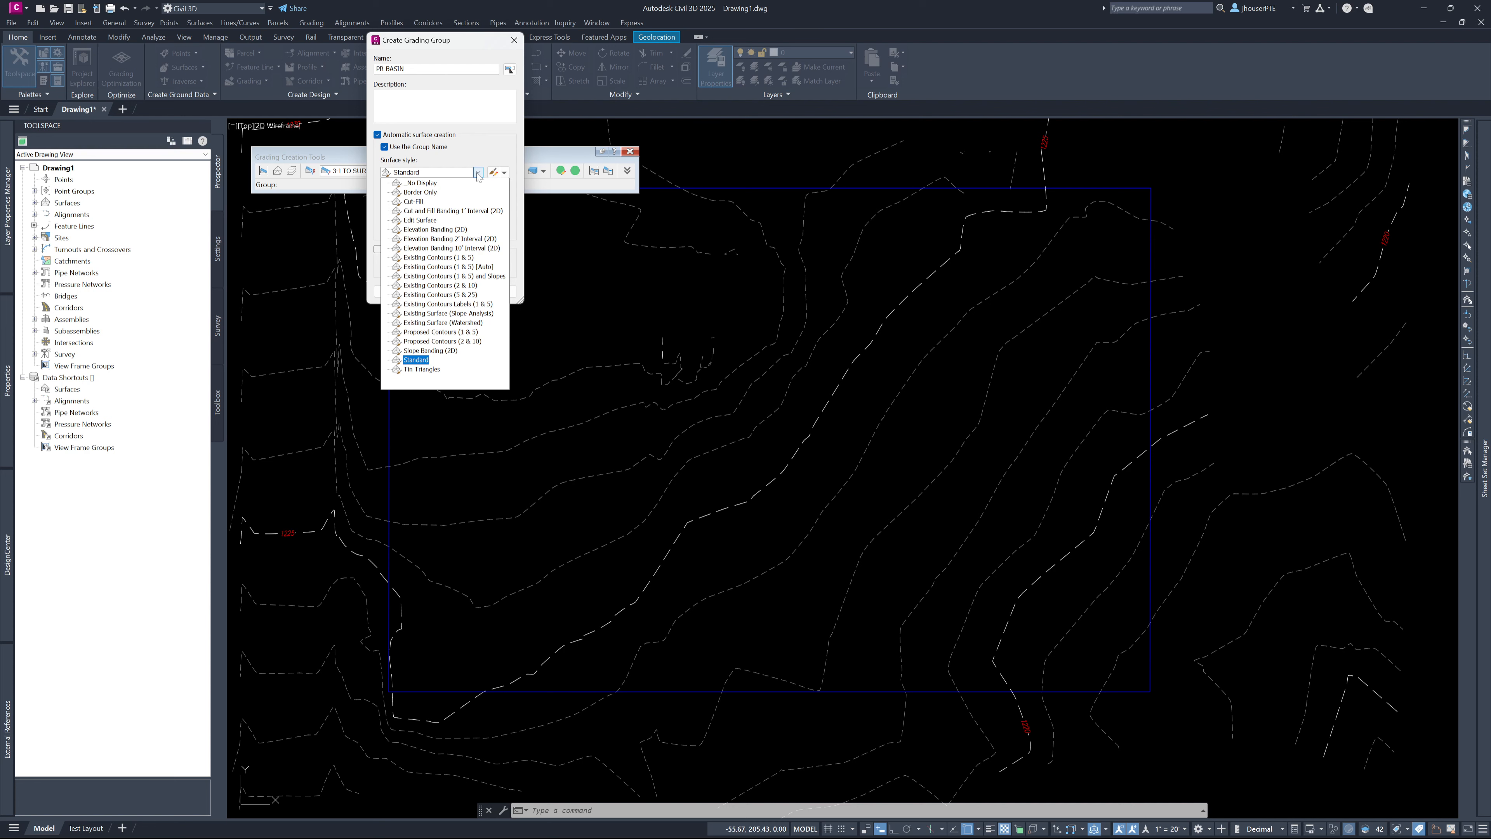
pyautogui.click(452, 332)
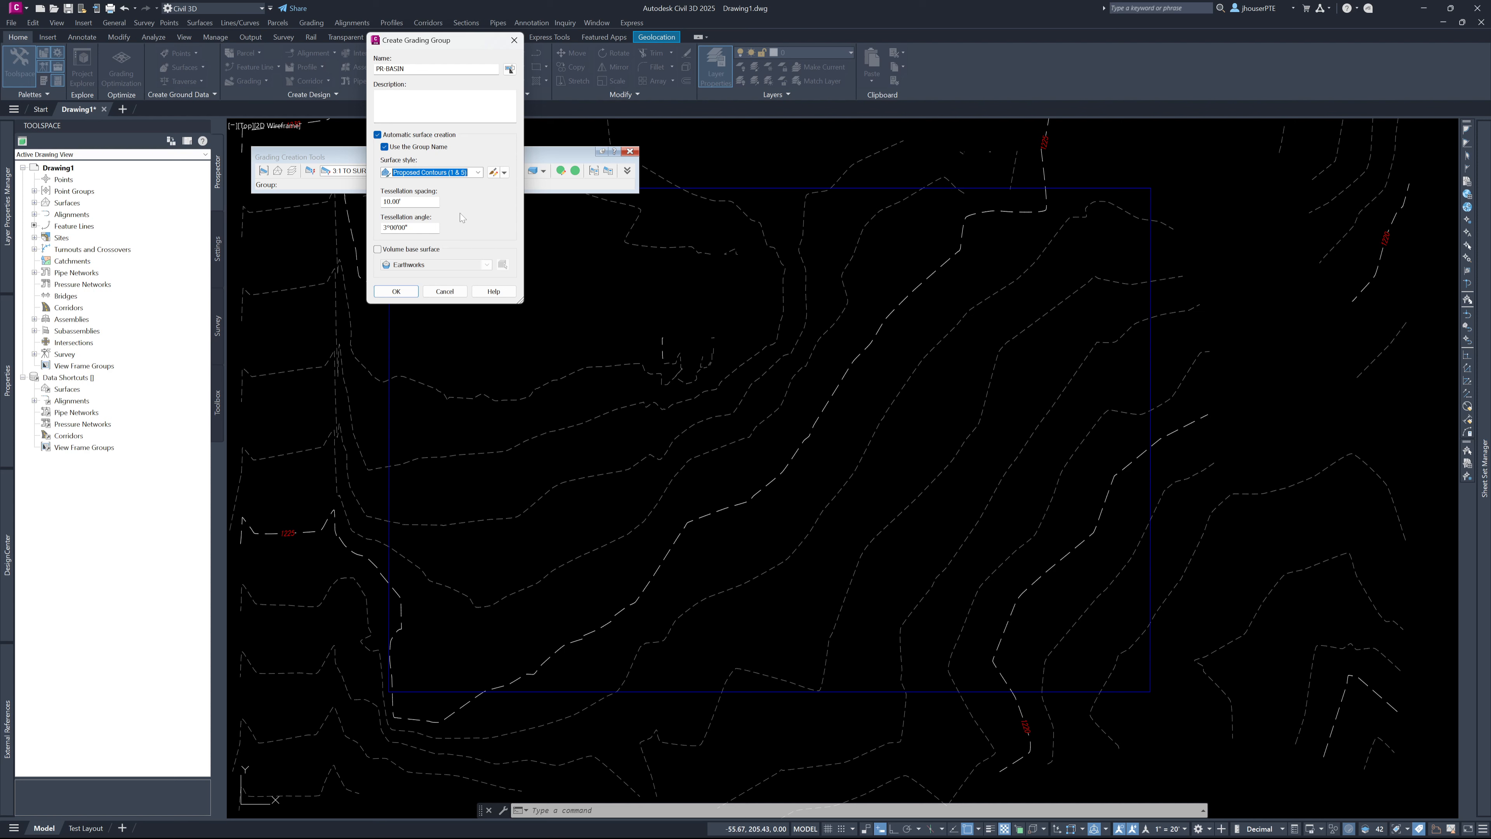
pyautogui.click(410, 293)
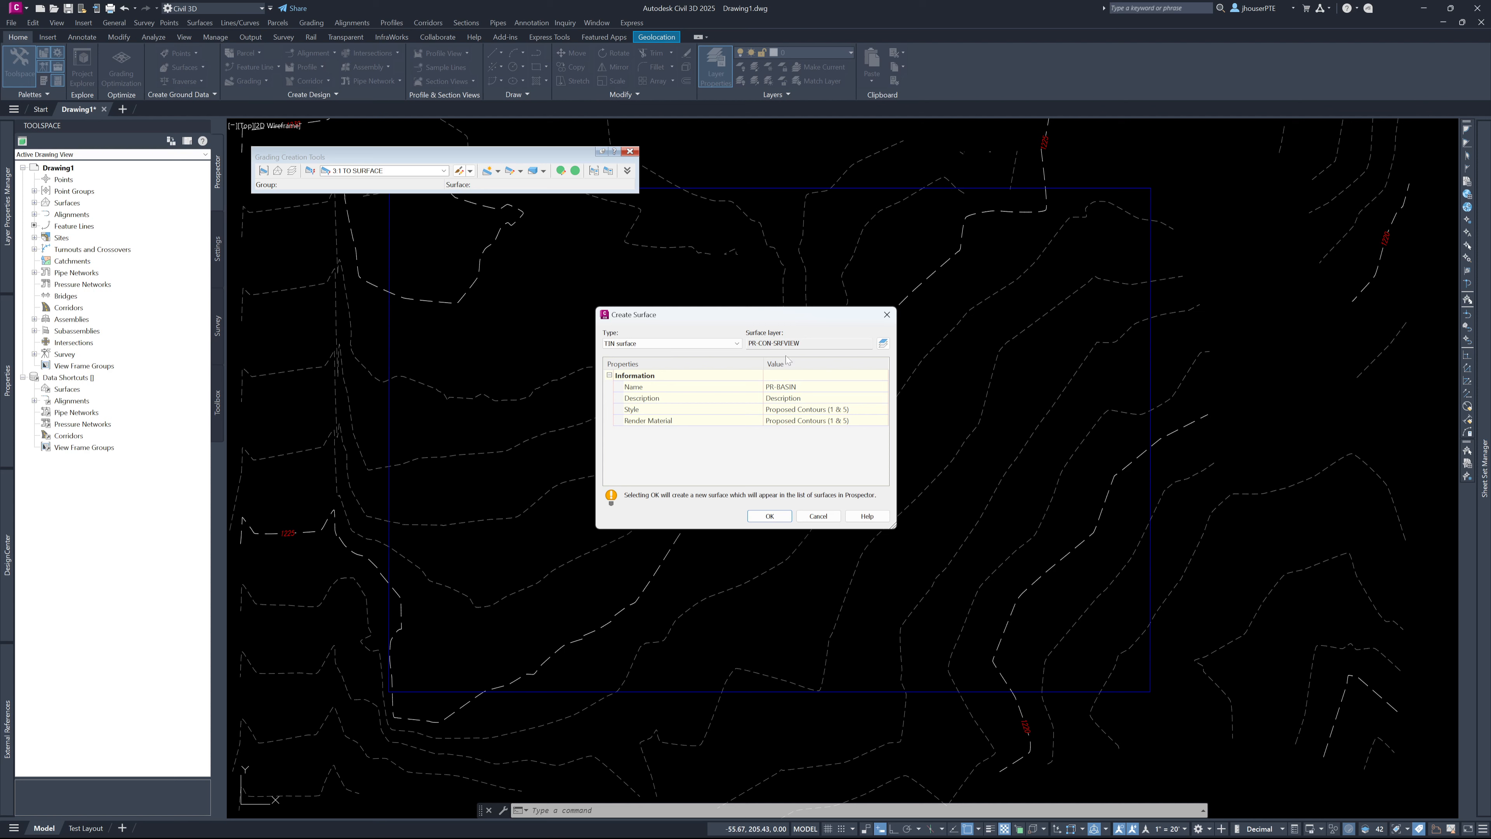
pyautogui.click(778, 515)
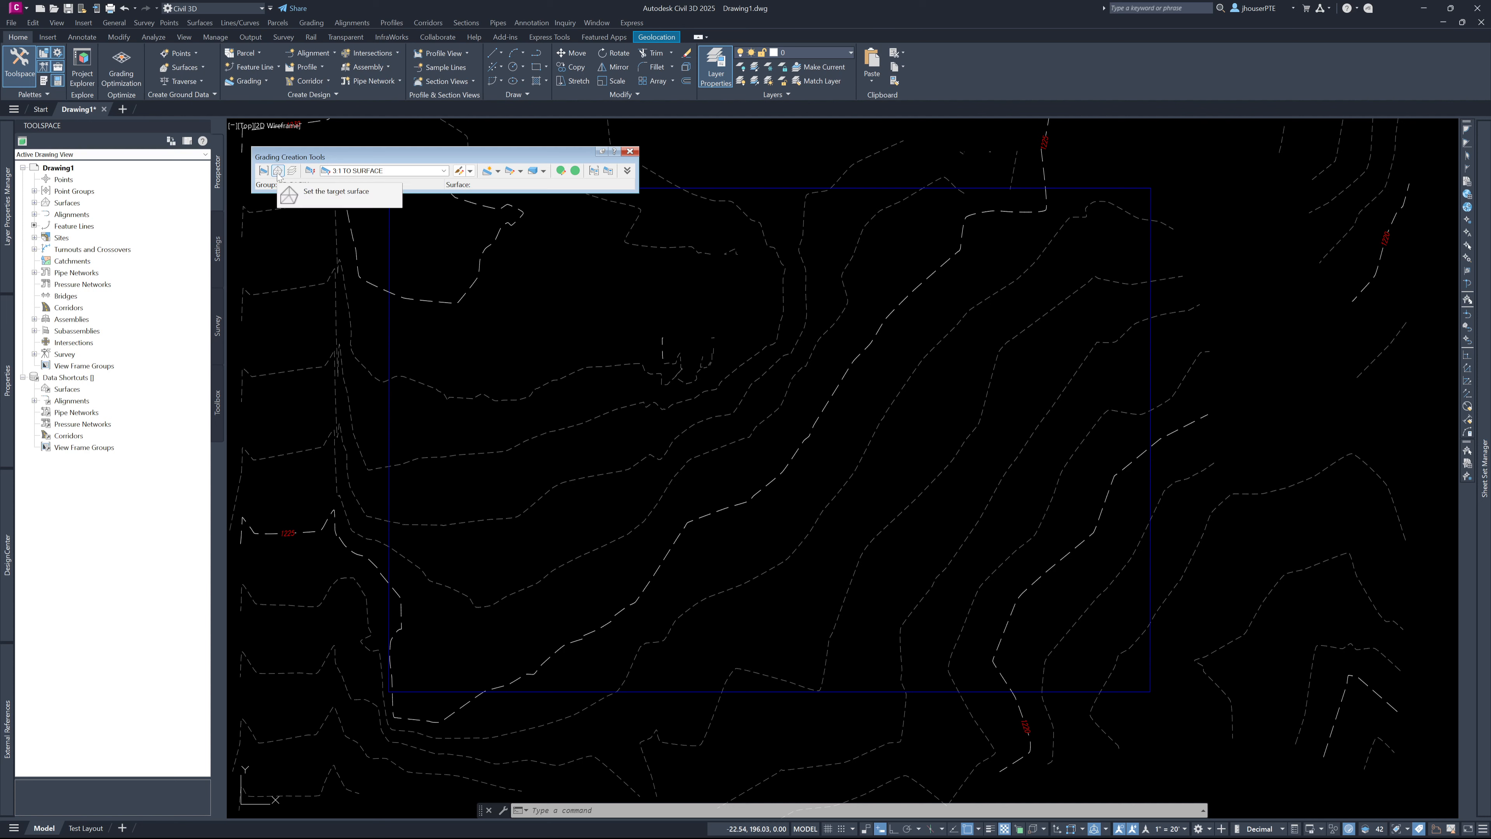
# Set the grading target surface to EG and accept PR-CON-OBJECT as the grading layer.
pyautogui.click(279, 177)
pyautogui.click(794, 416)
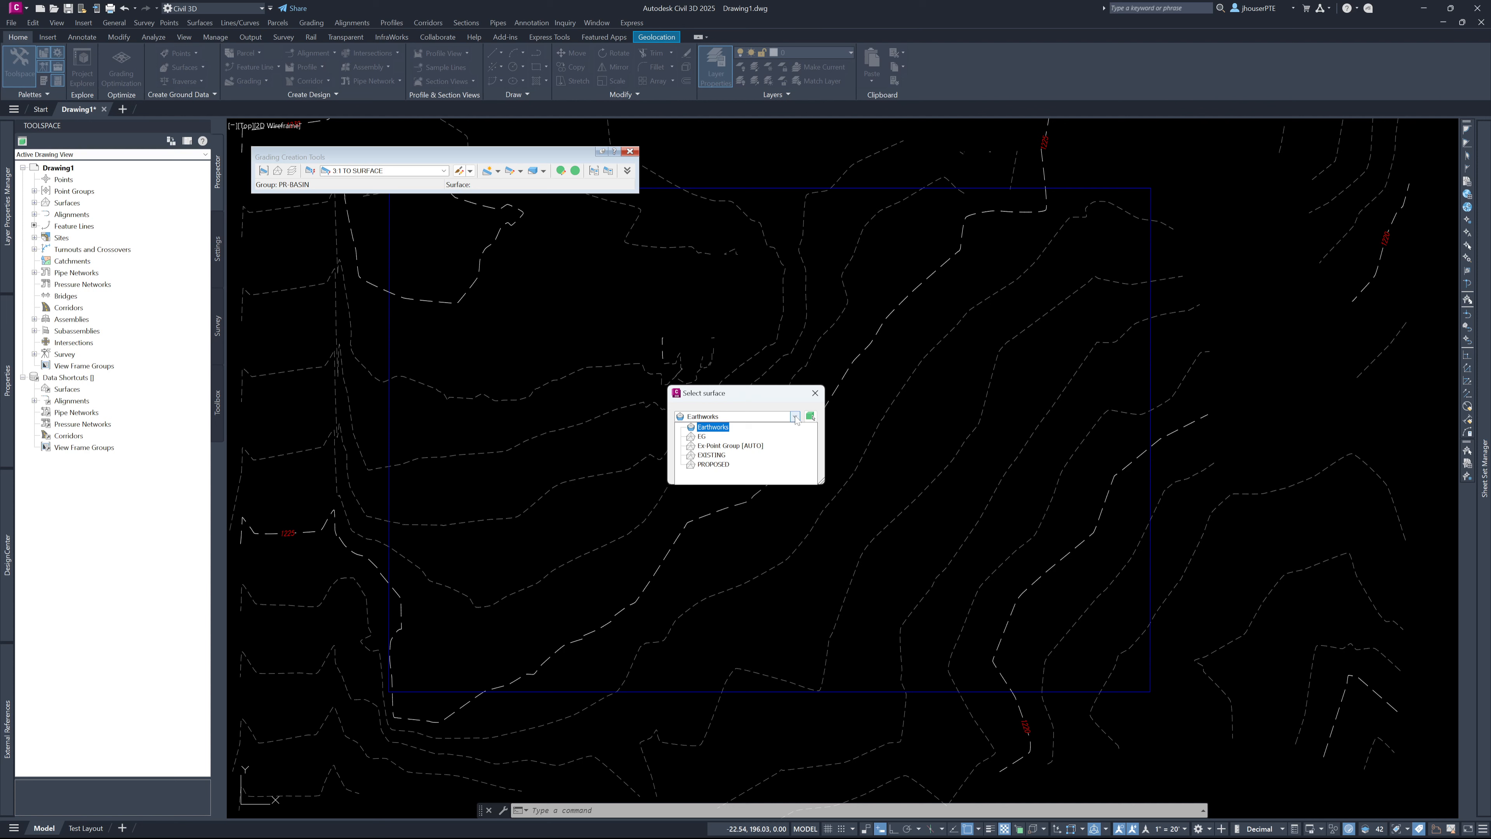
pyautogui.click(702, 437)
pyautogui.click(701, 437)
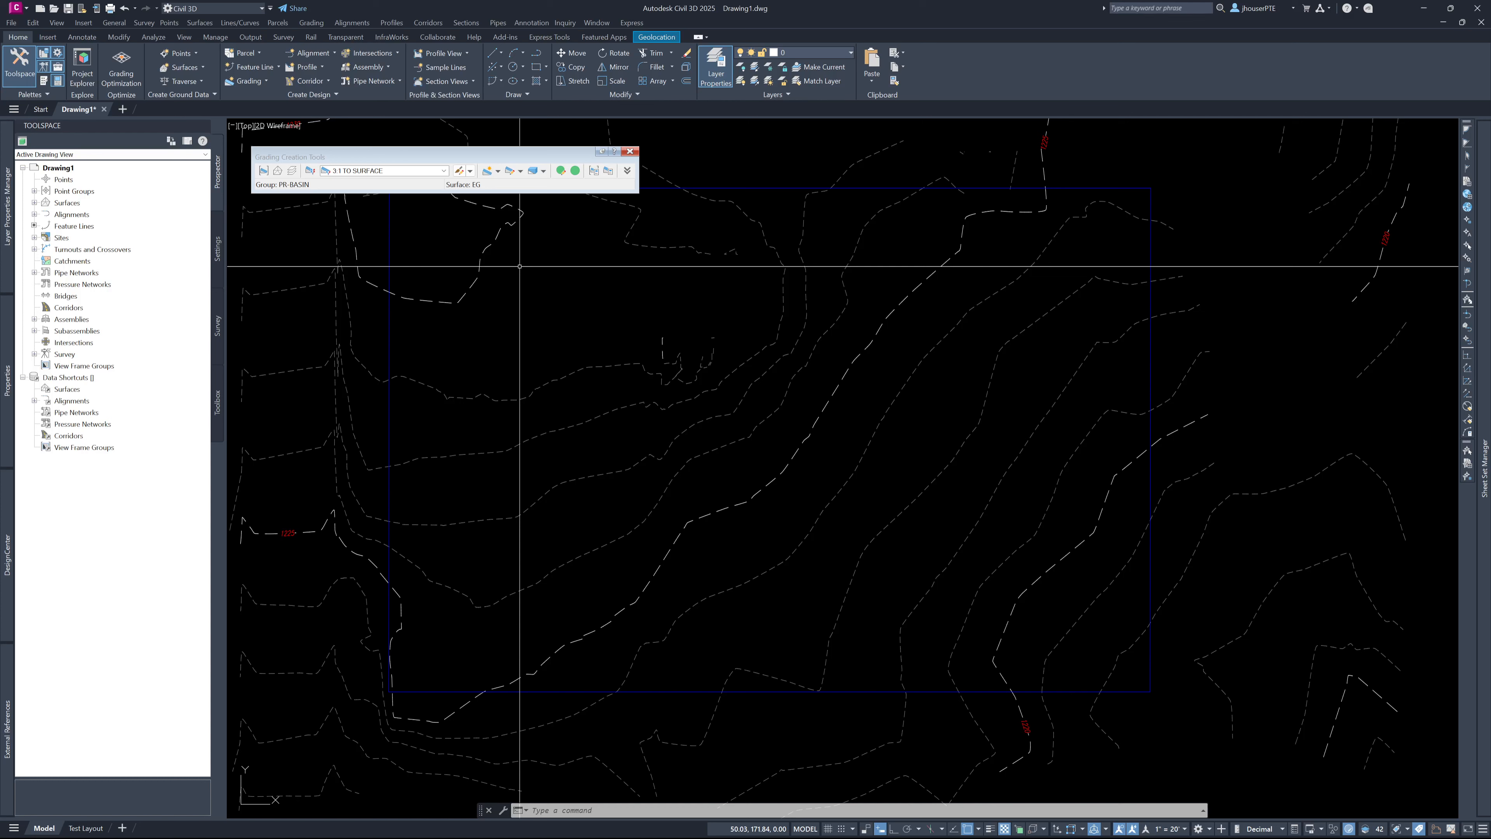
pyautogui.click(291, 170)
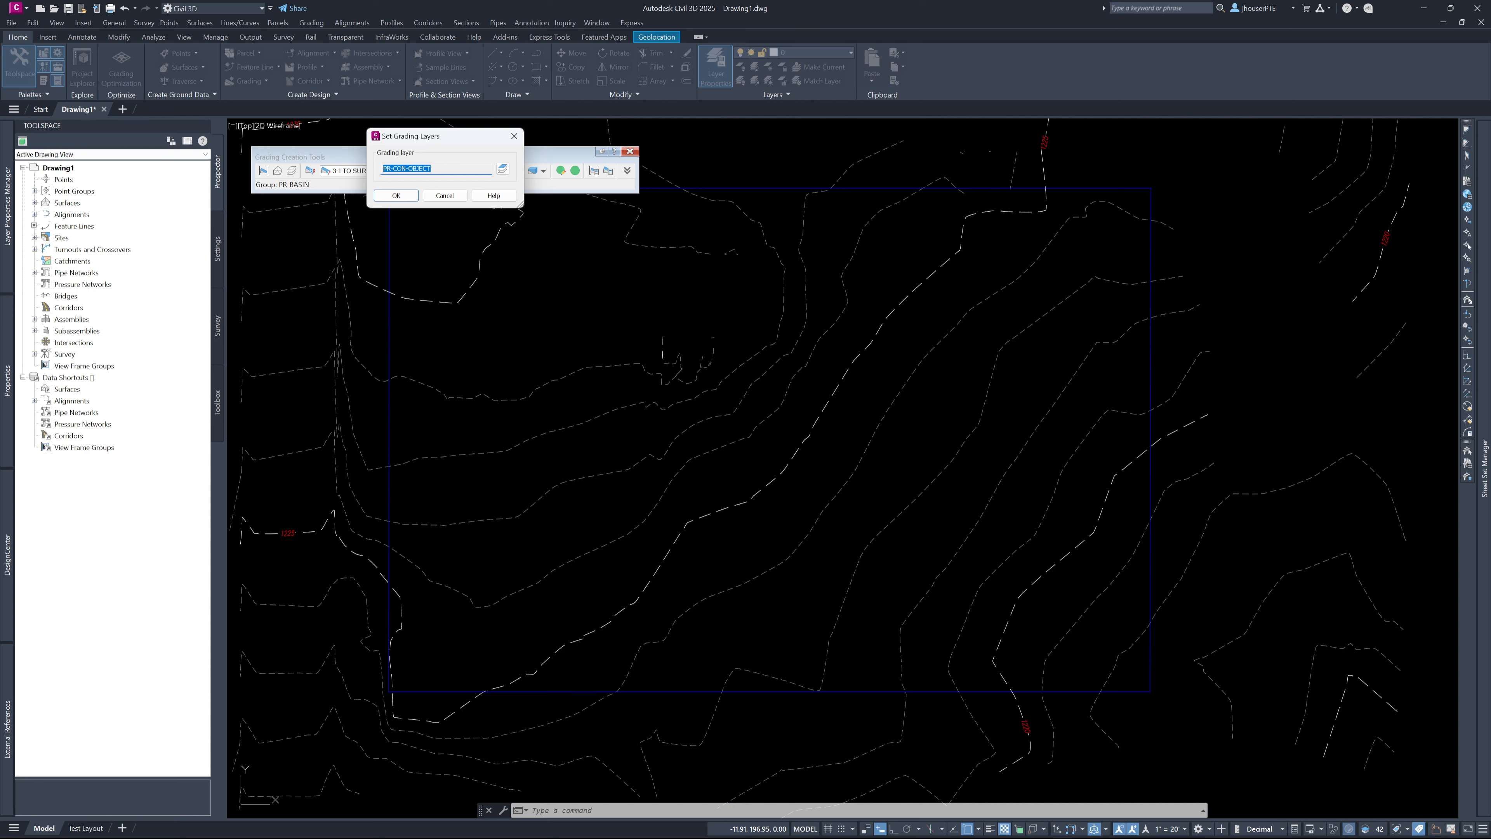
pyautogui.press('Return')
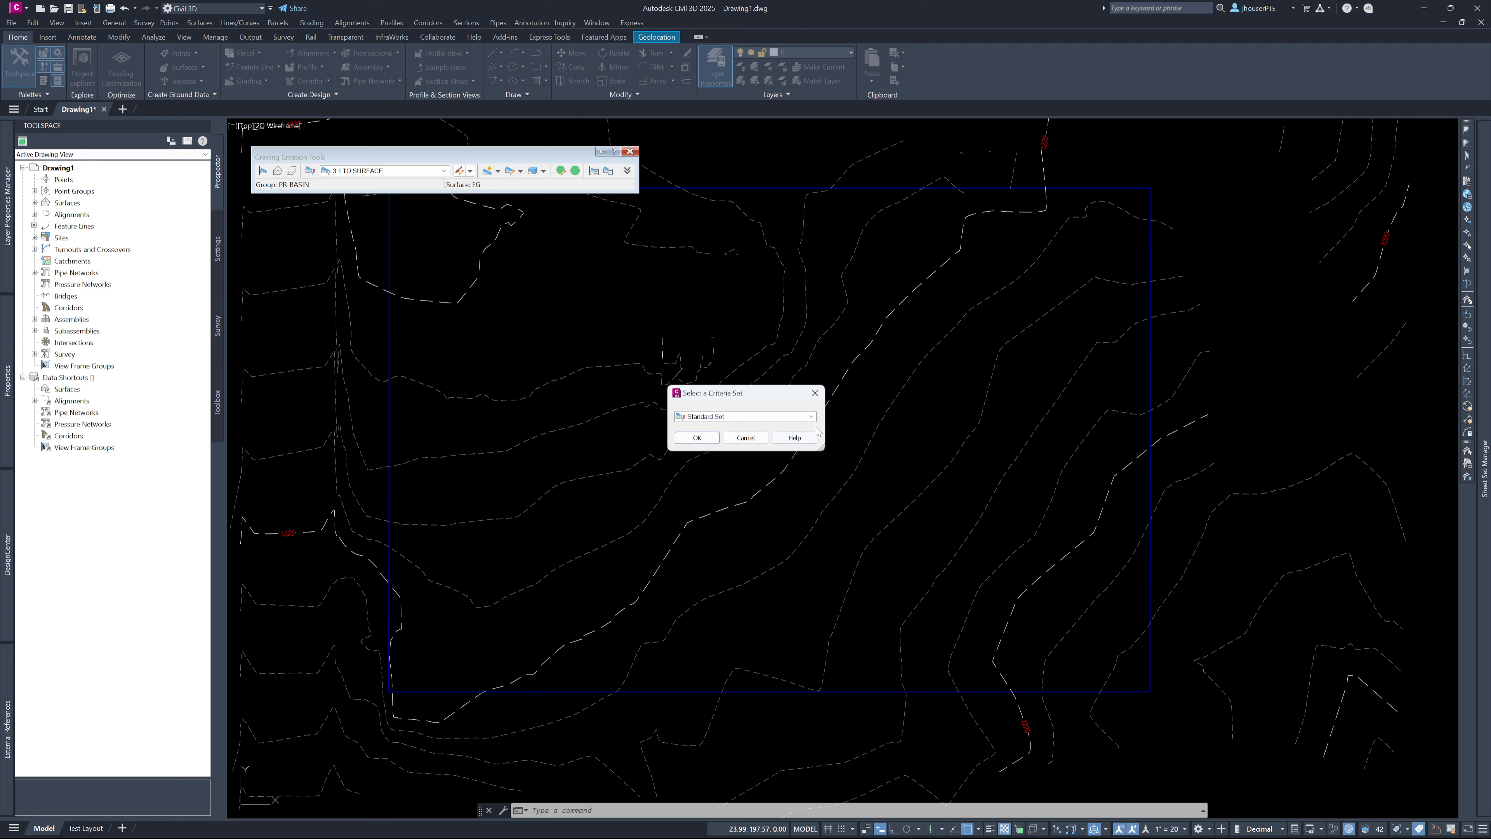
# Dismiss the criteria set selection and choose 3:1 TO SURFACE as the grading criteria.
pyautogui.click(814, 393)
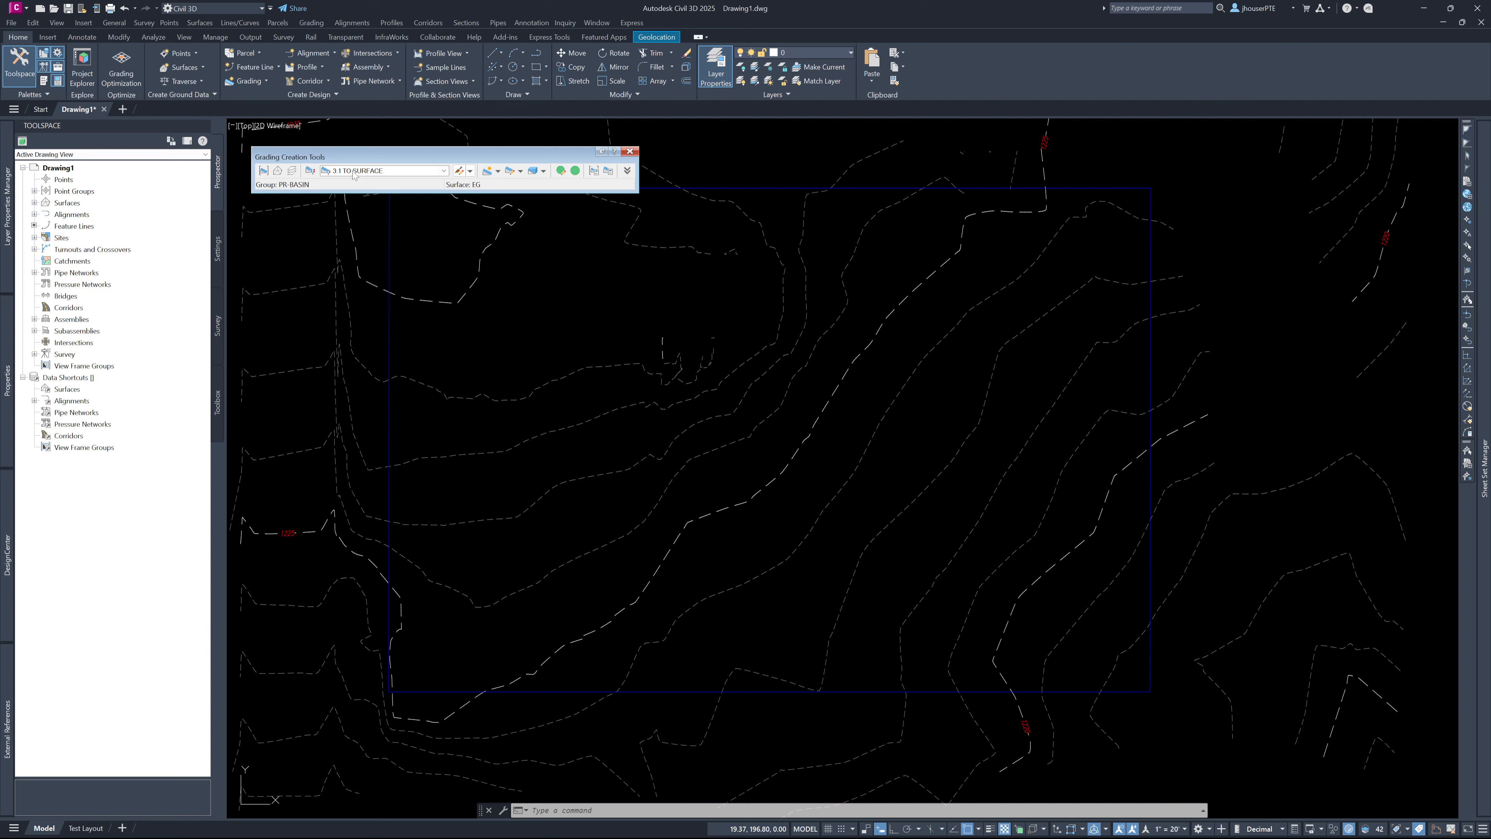
pyautogui.click(443, 171)
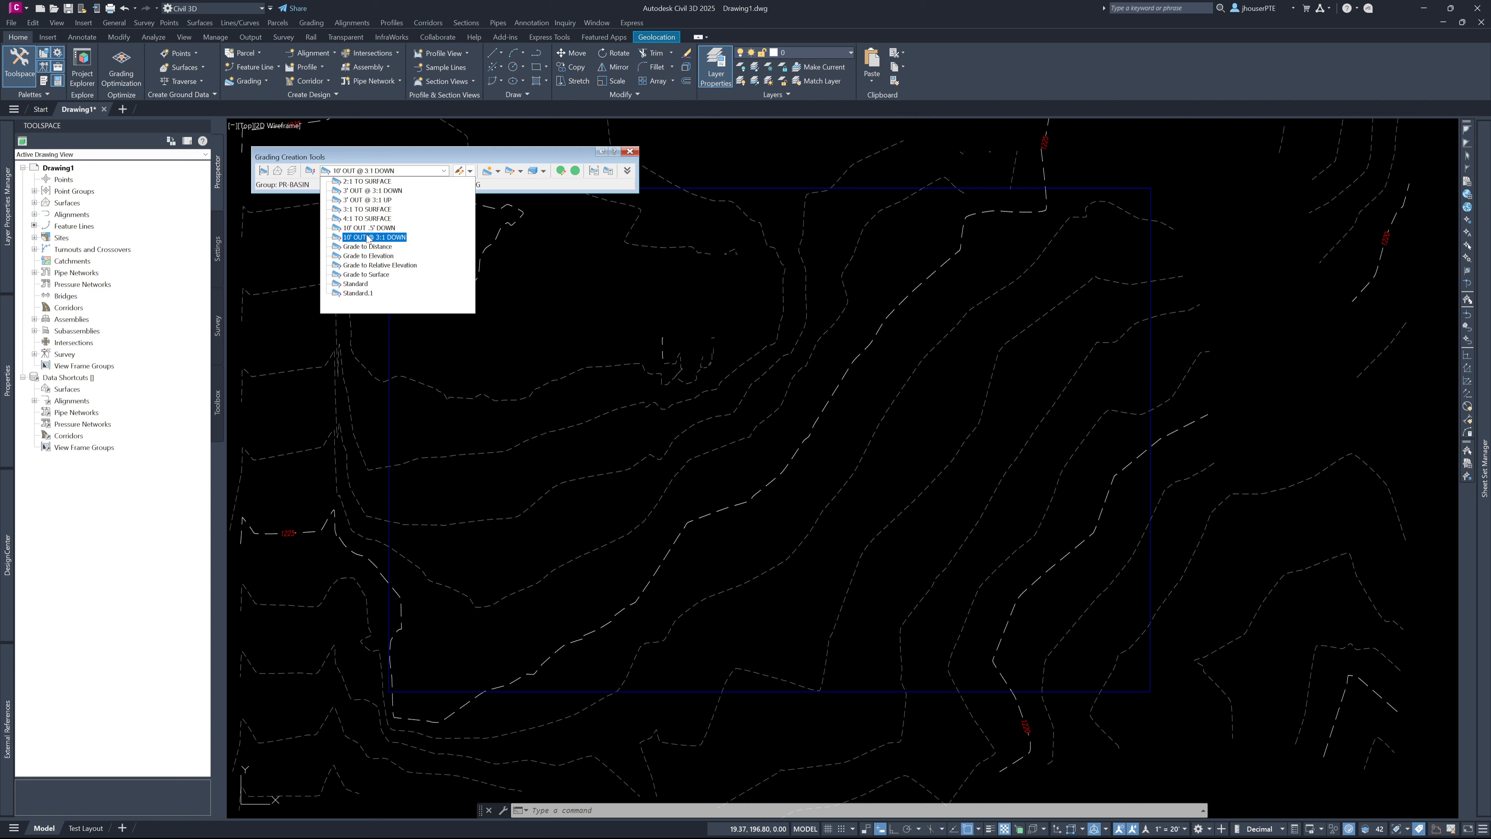
pyautogui.click(367, 209)
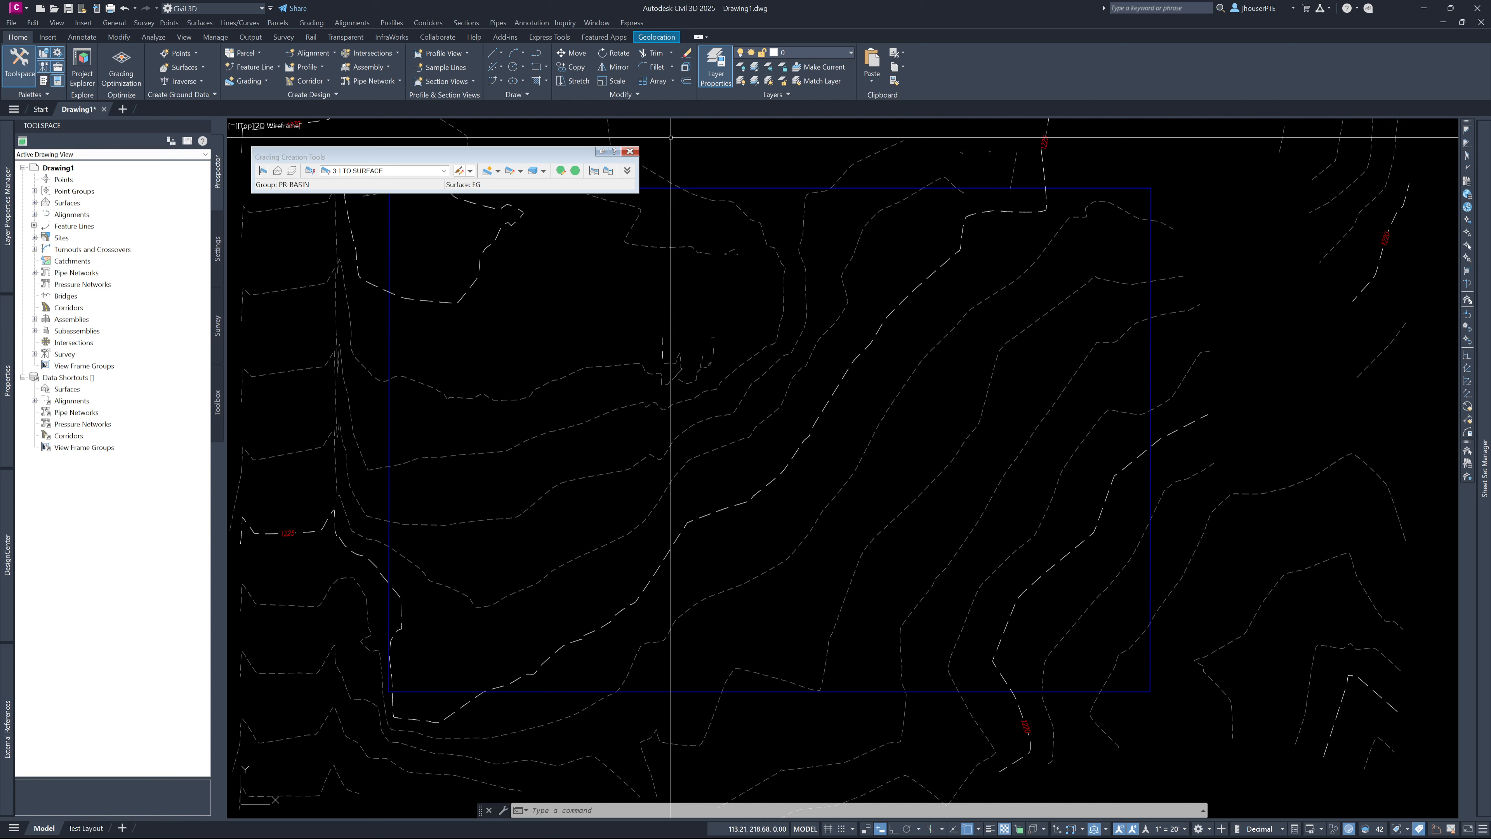
# Start the basin outline as a polyline inside the property's southeast area, with a sloping west side and a southwest corner arc of about 20 ft chord.
pyautogui.scroll(4, 1130, 730)
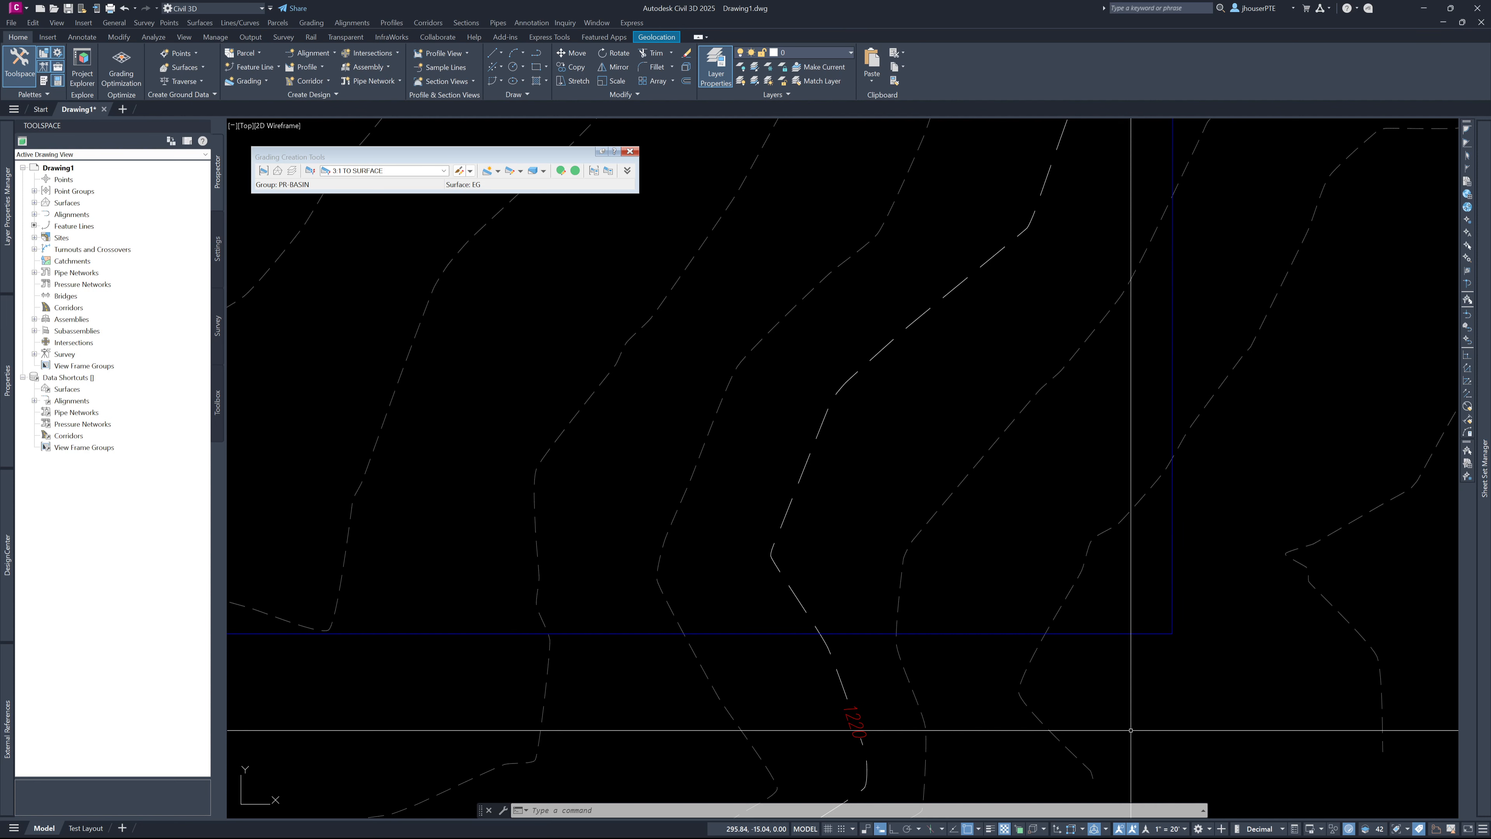
pyautogui.scroll(-2, 1074, 567)
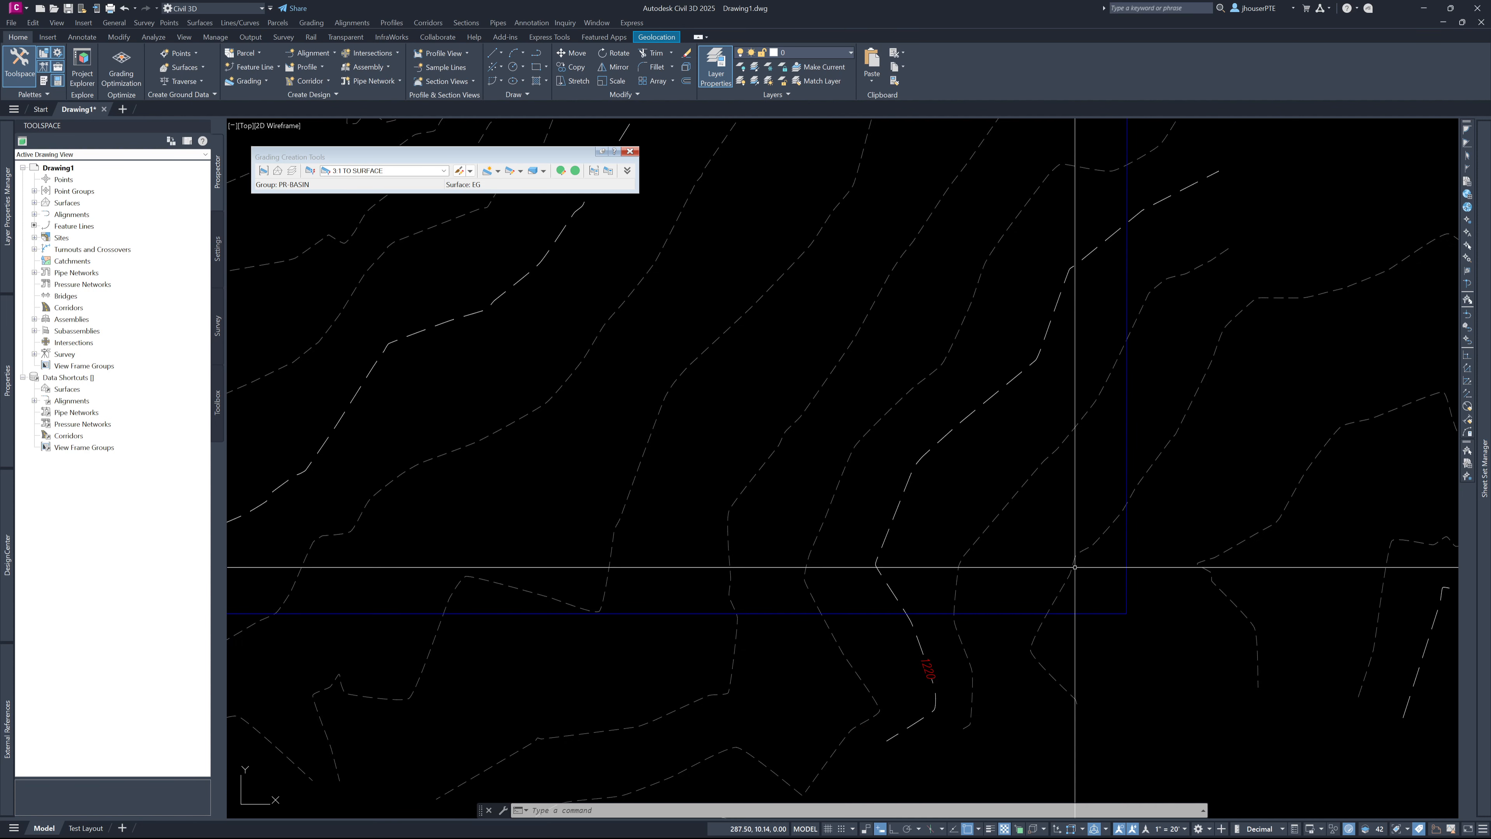
pyautogui.scroll(-2, 1029, 611)
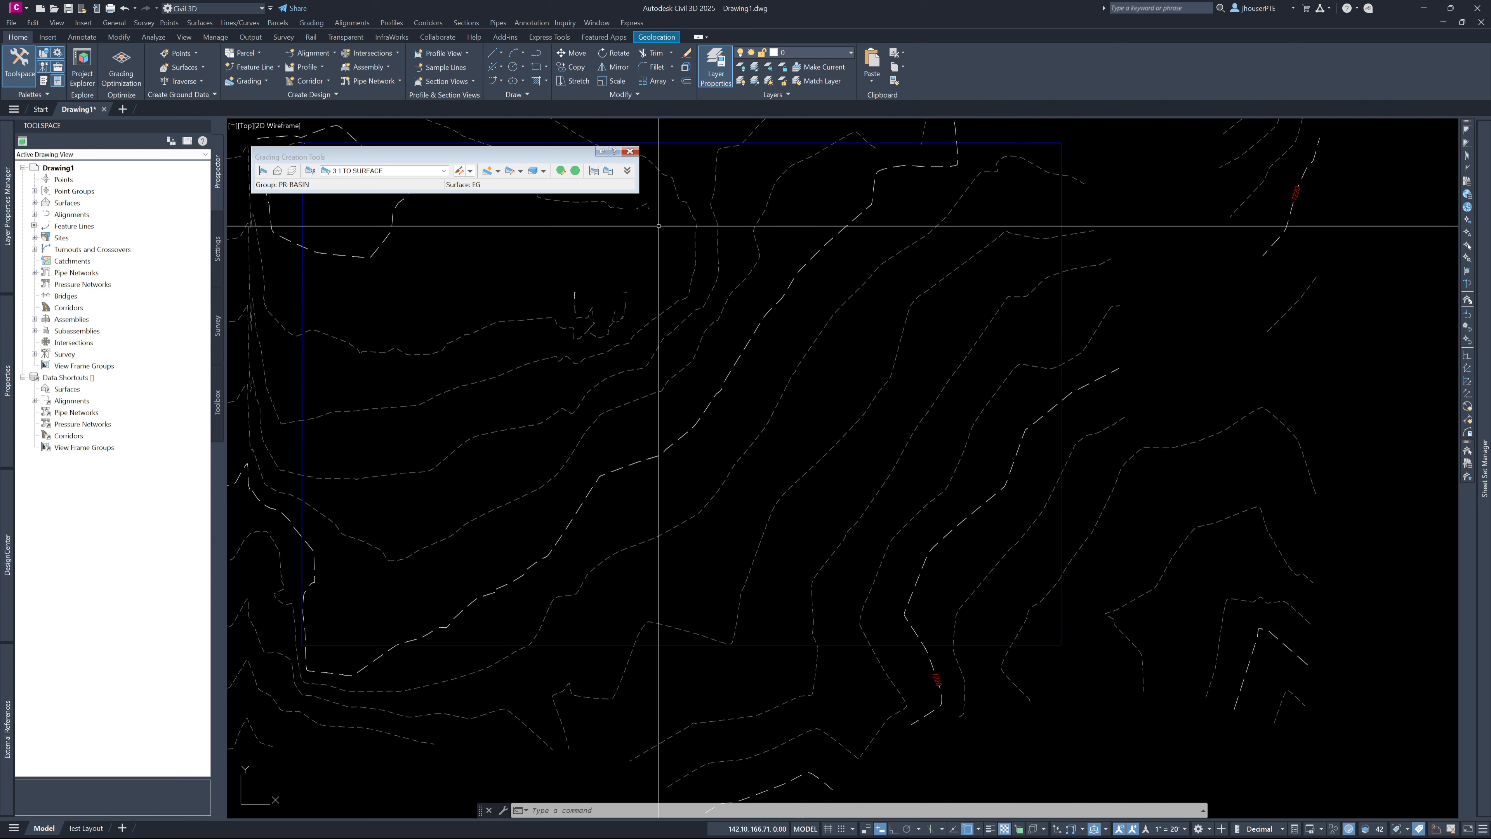
pyautogui.write('pl')
pyautogui.press('Return')
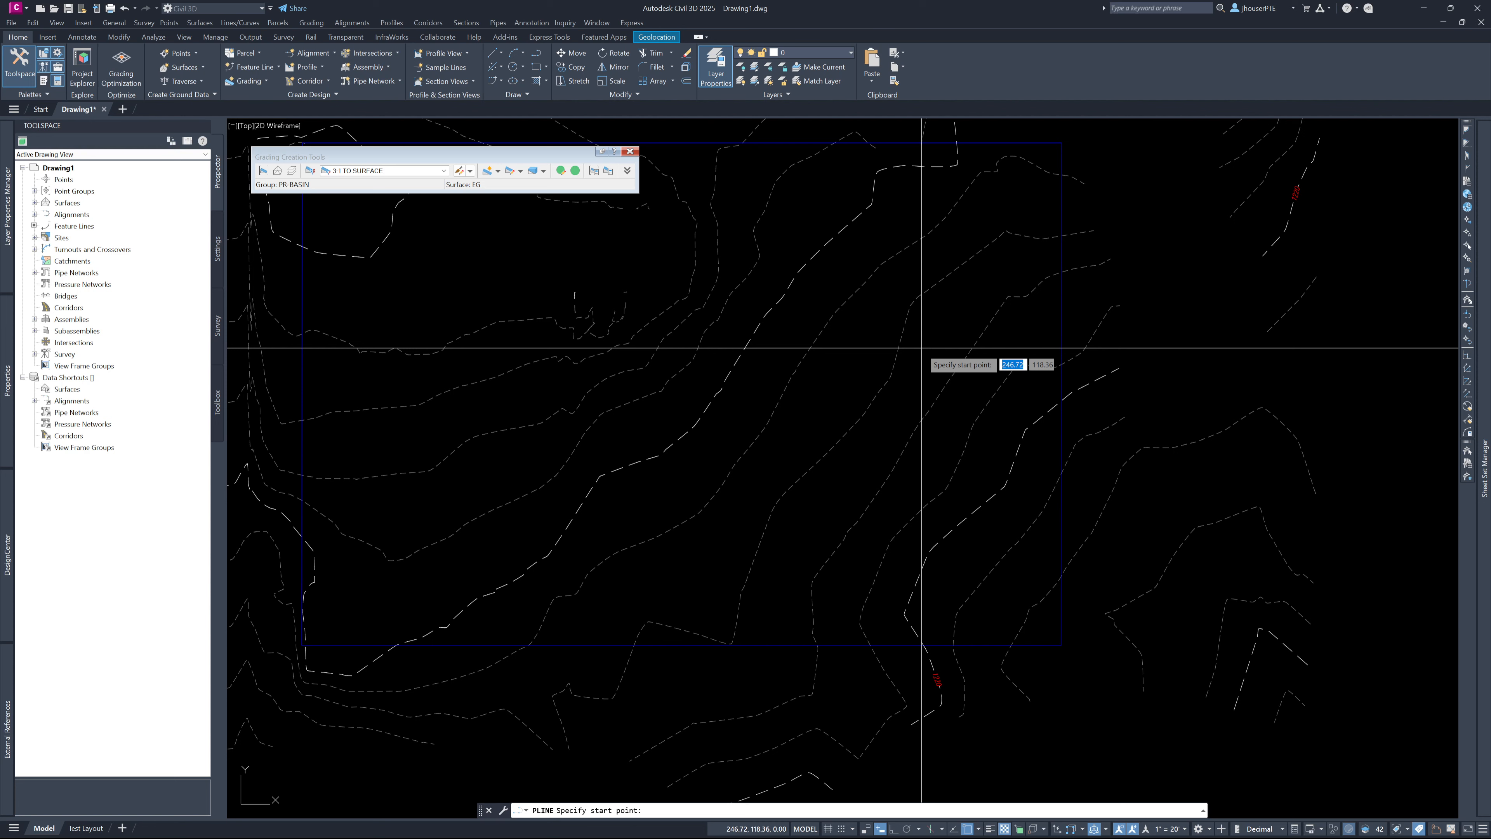
pyautogui.click(927, 365)
pyautogui.press('F3')
pyautogui.click(807, 565)
pyautogui.write('A')
pyautogui.press('Return')
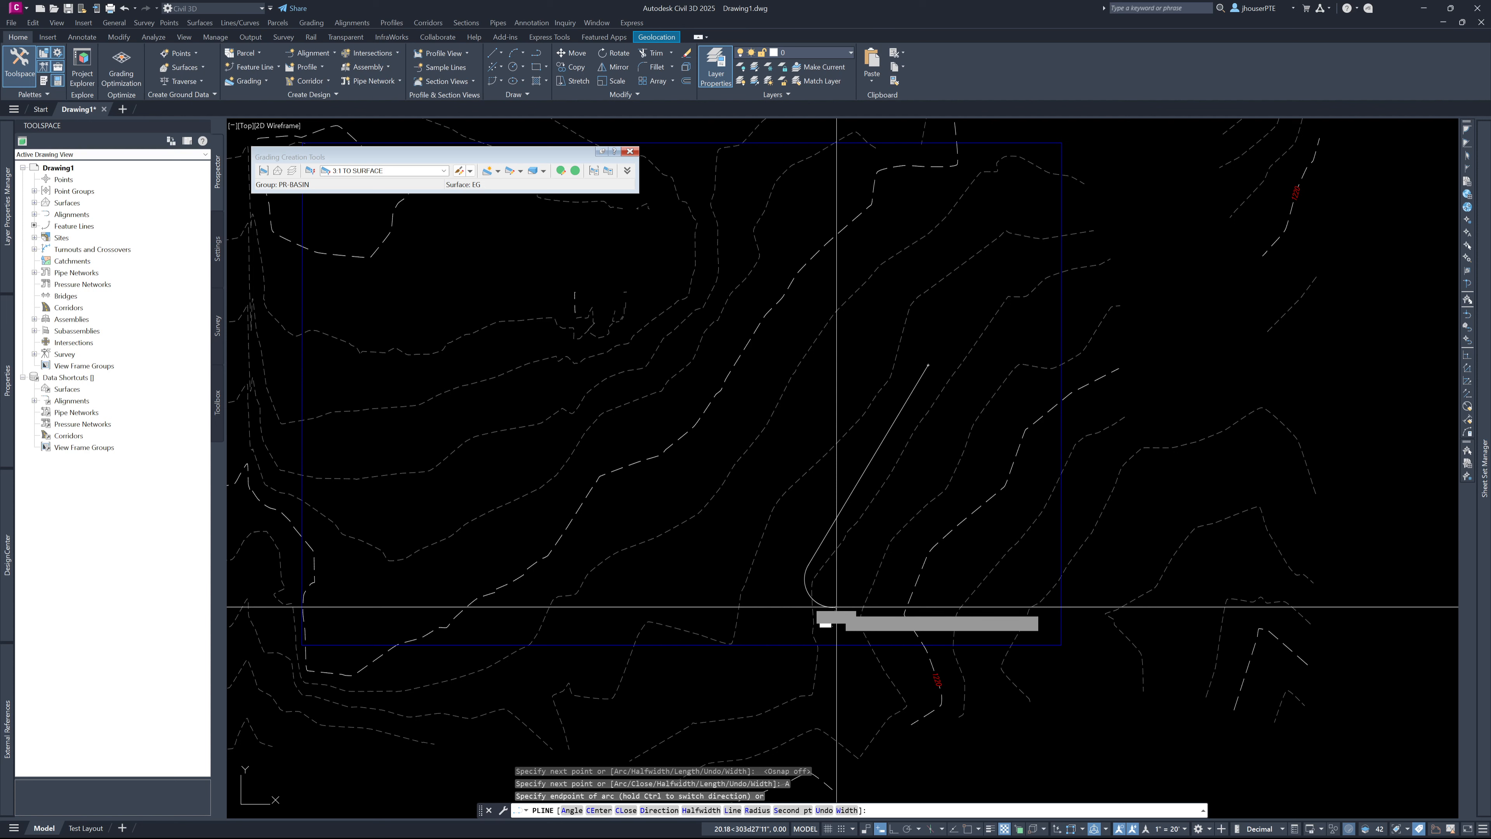
pyautogui.click(836, 606)
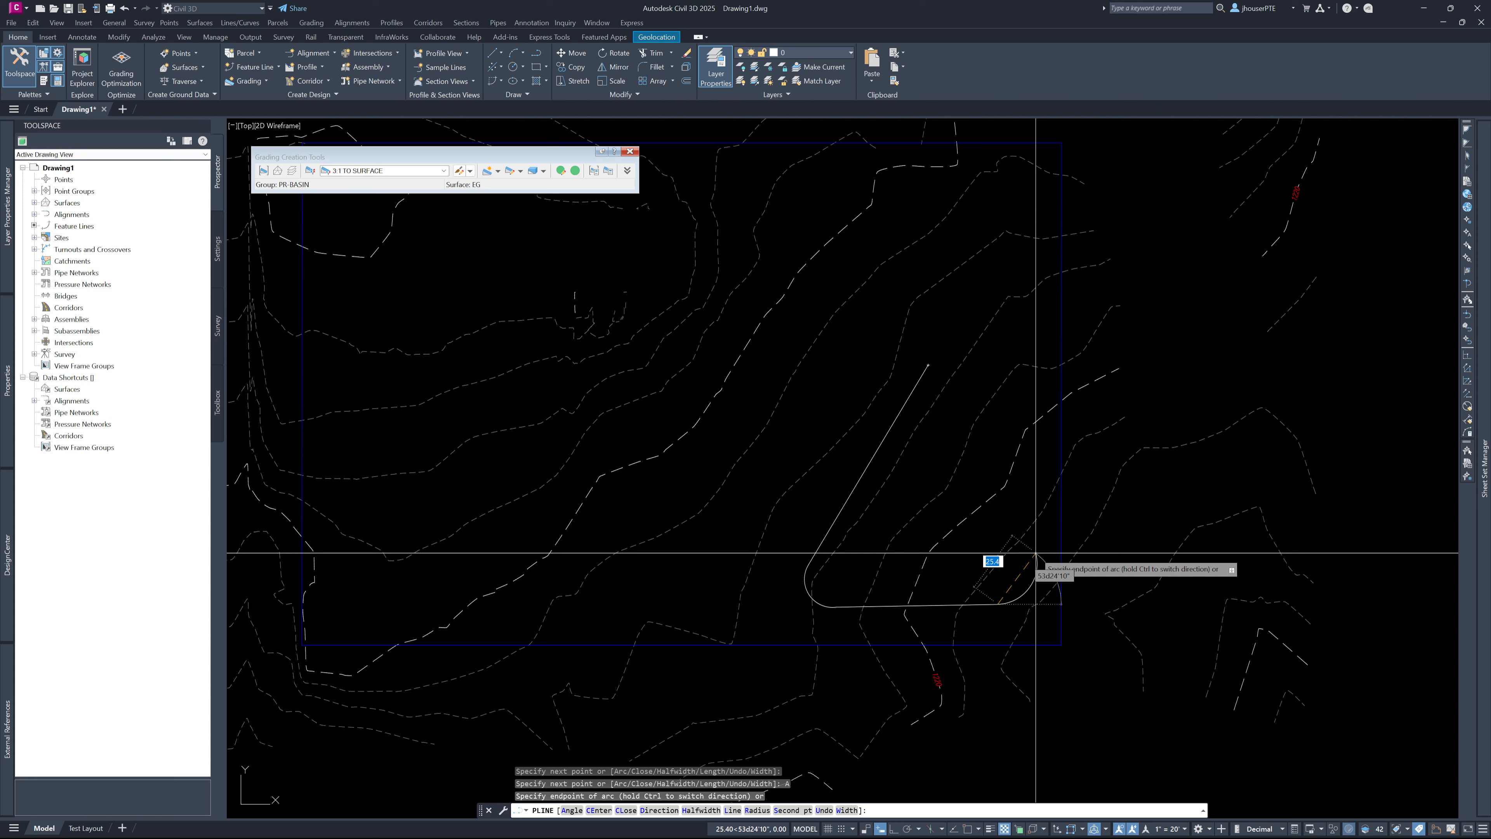
# Complete the outline with a southeast corner arc of about 25 ft chord, a straight east side and a rounded north end, closing the polyline.
pyautogui.click(1035, 552)
pyautogui.write('L')
pyautogui.press('Return')
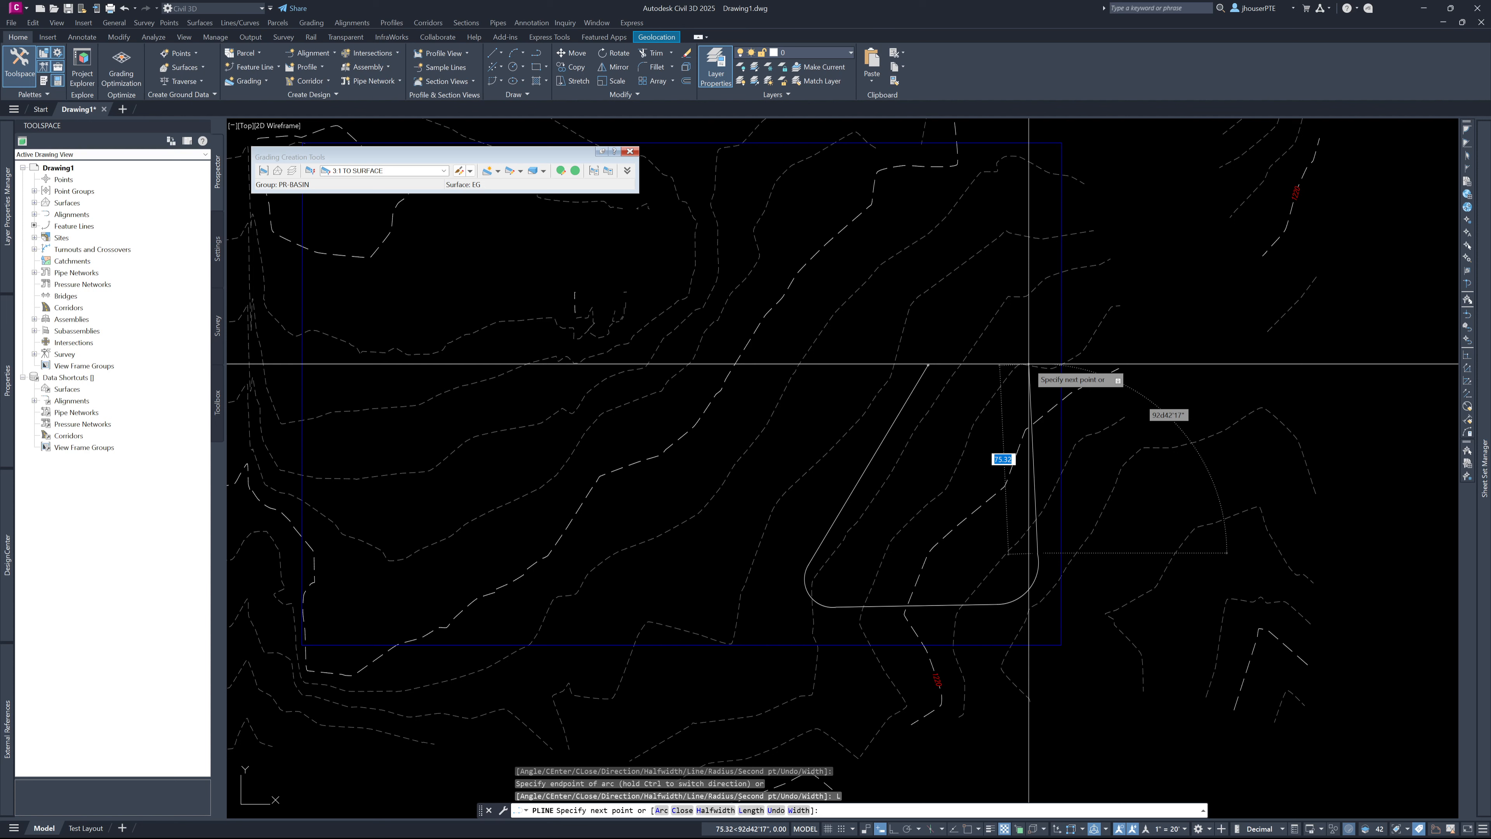
pyautogui.click(1020, 317)
pyautogui.write('A')
pyautogui.press('Return')
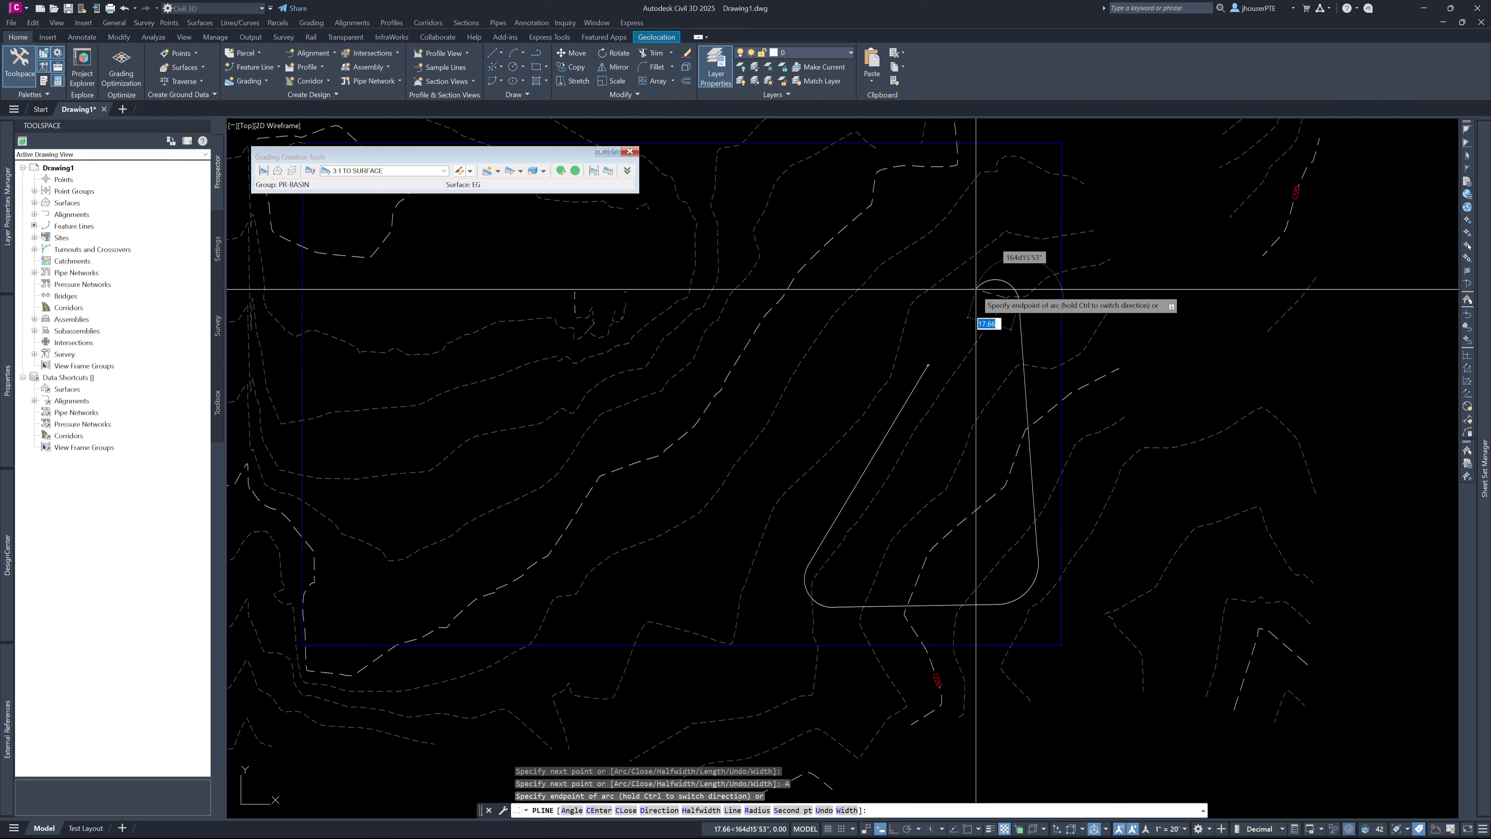
pyautogui.write('CL')
pyautogui.press('Return')
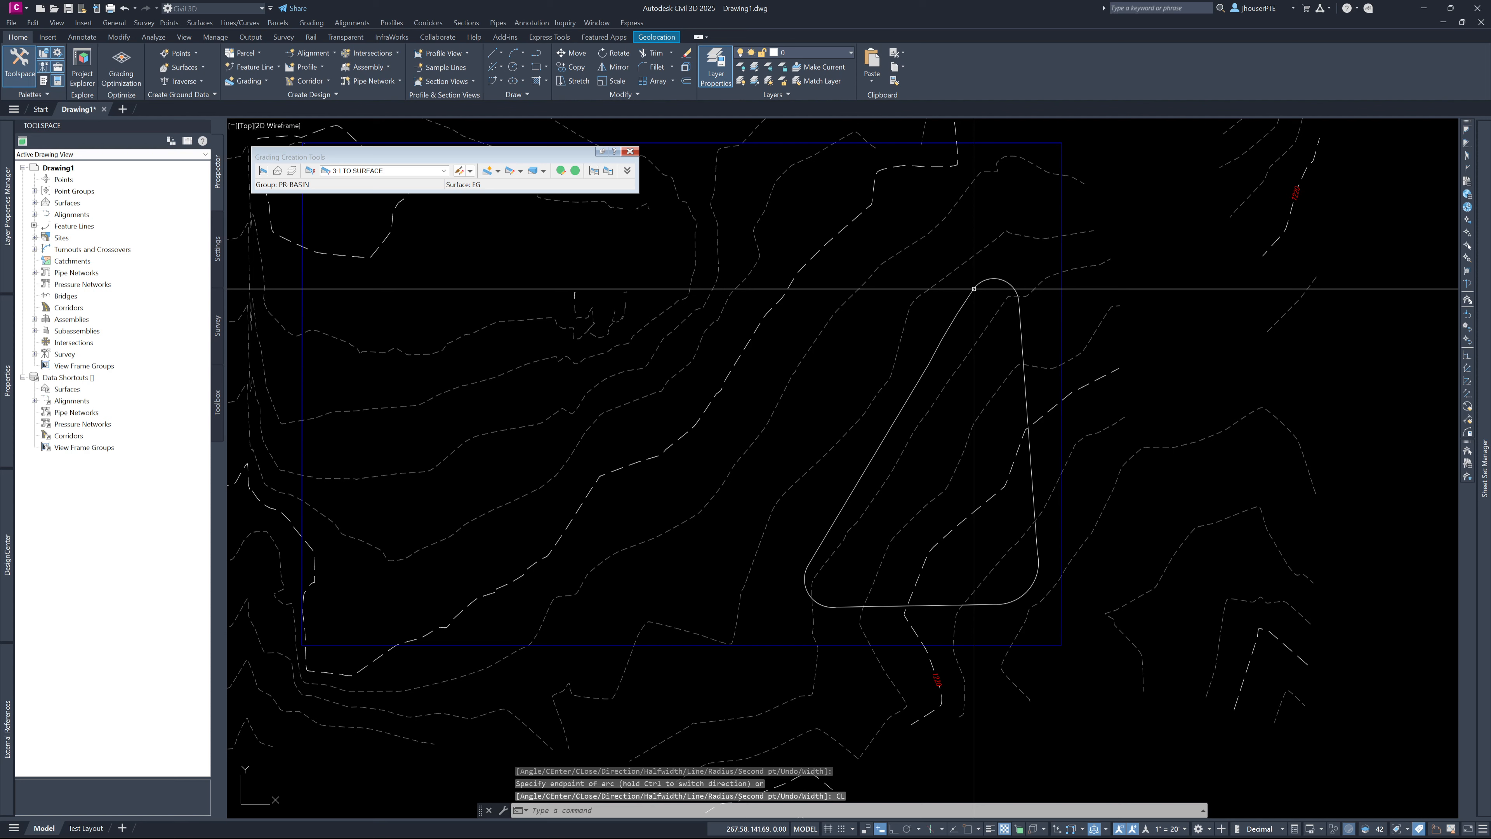
# Convert the outline's upper west segment to a line, remove the extra vertex on that side, and shift the outline slightly west.
pyautogui.click(974, 289)
pyautogui.moveTo(949, 325)
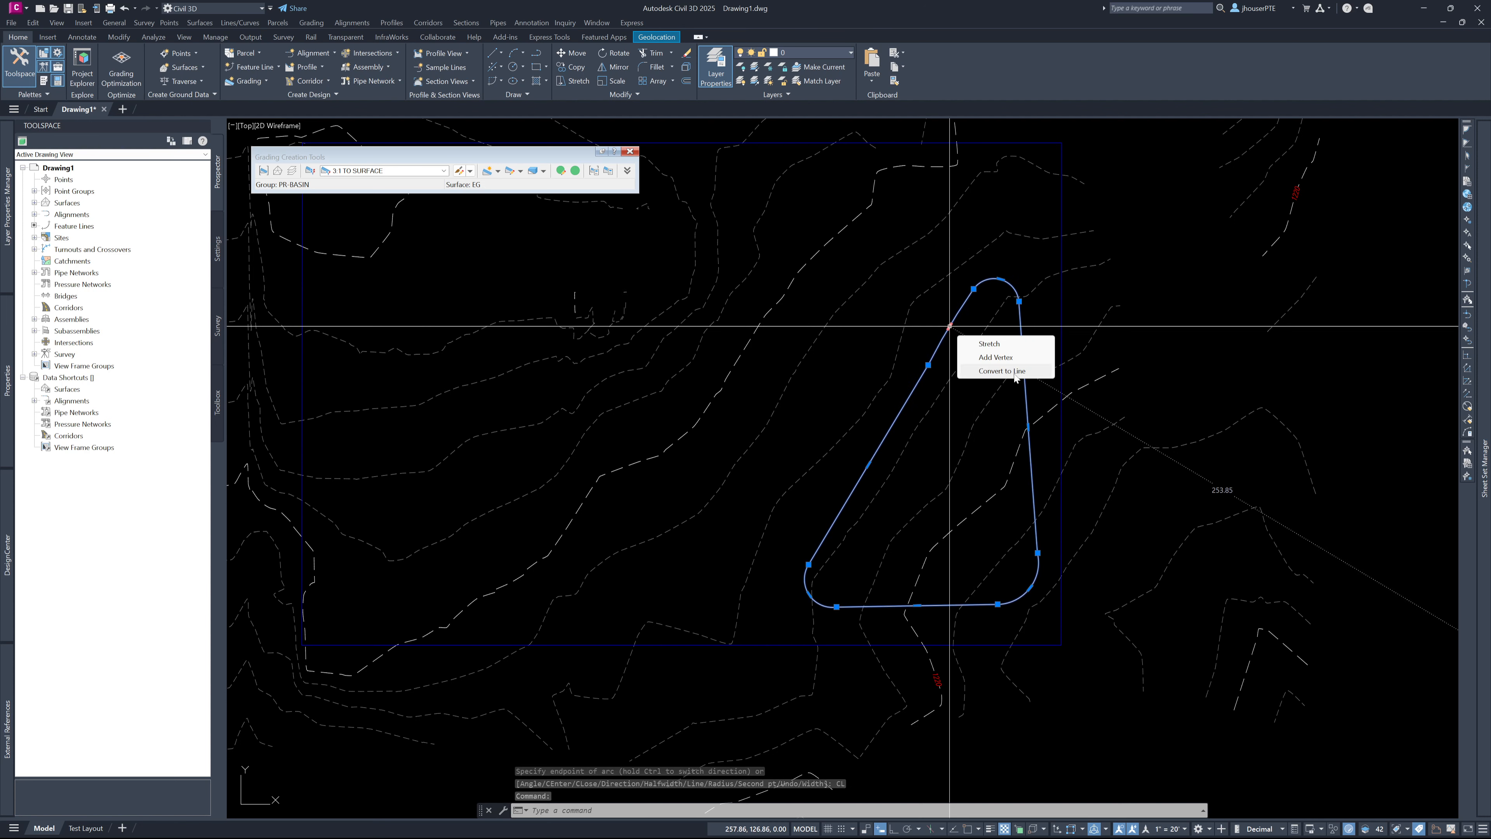
pyautogui.click(1002, 371)
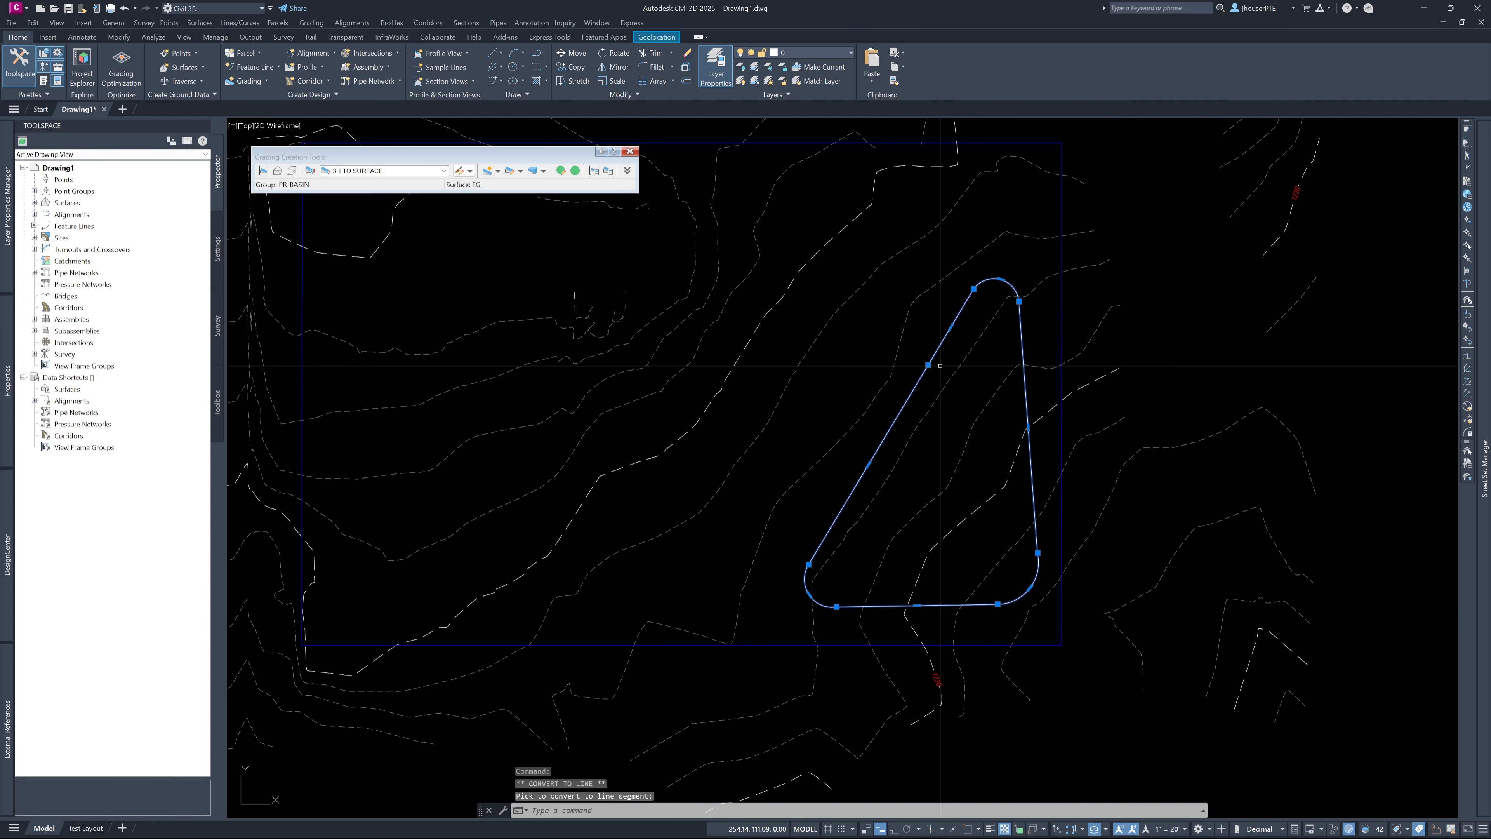
pyautogui.moveTo(928, 365)
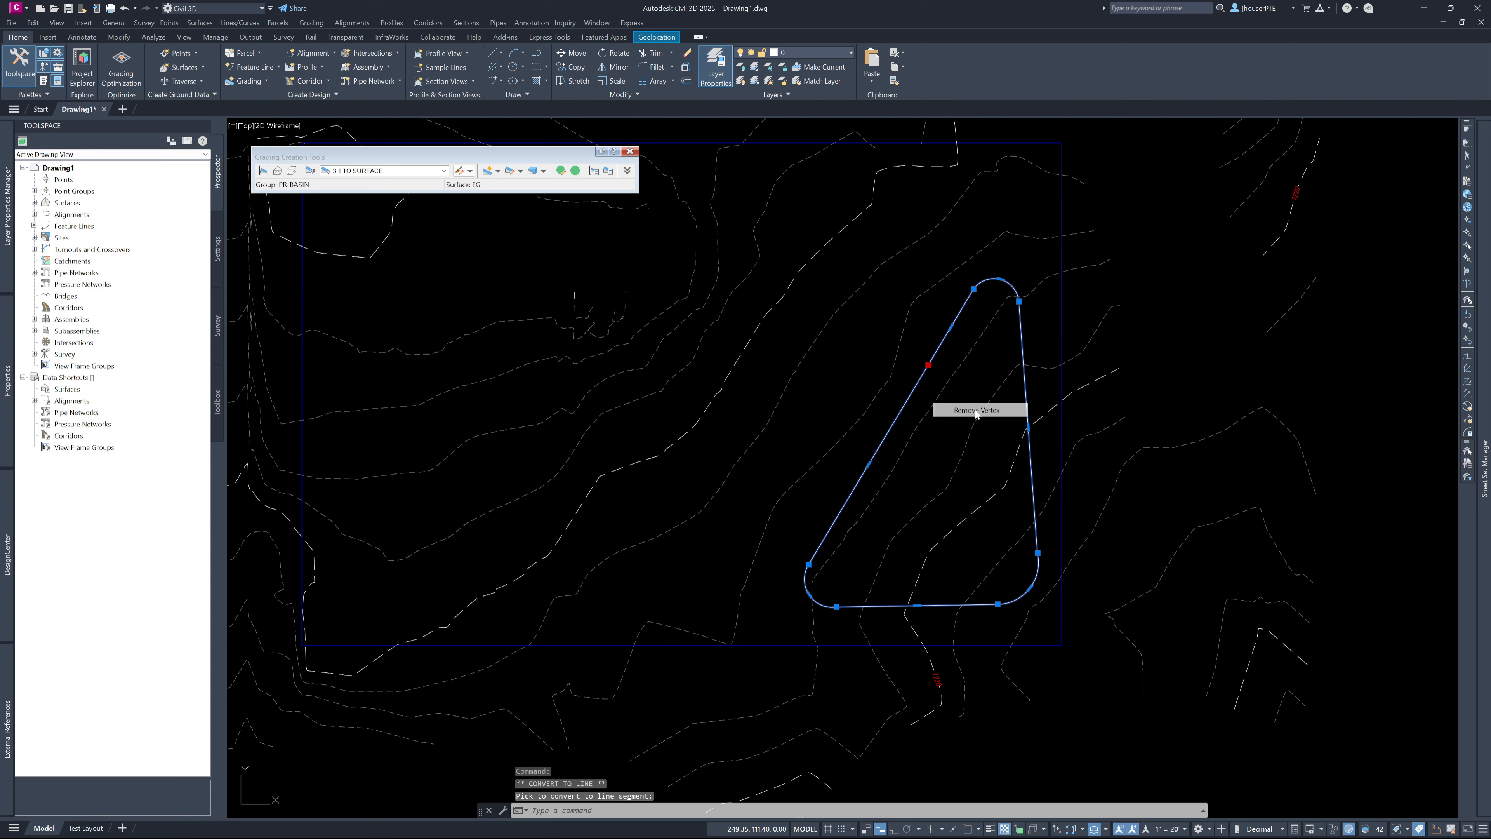
pyautogui.press('Escape')
pyautogui.press('Escape')
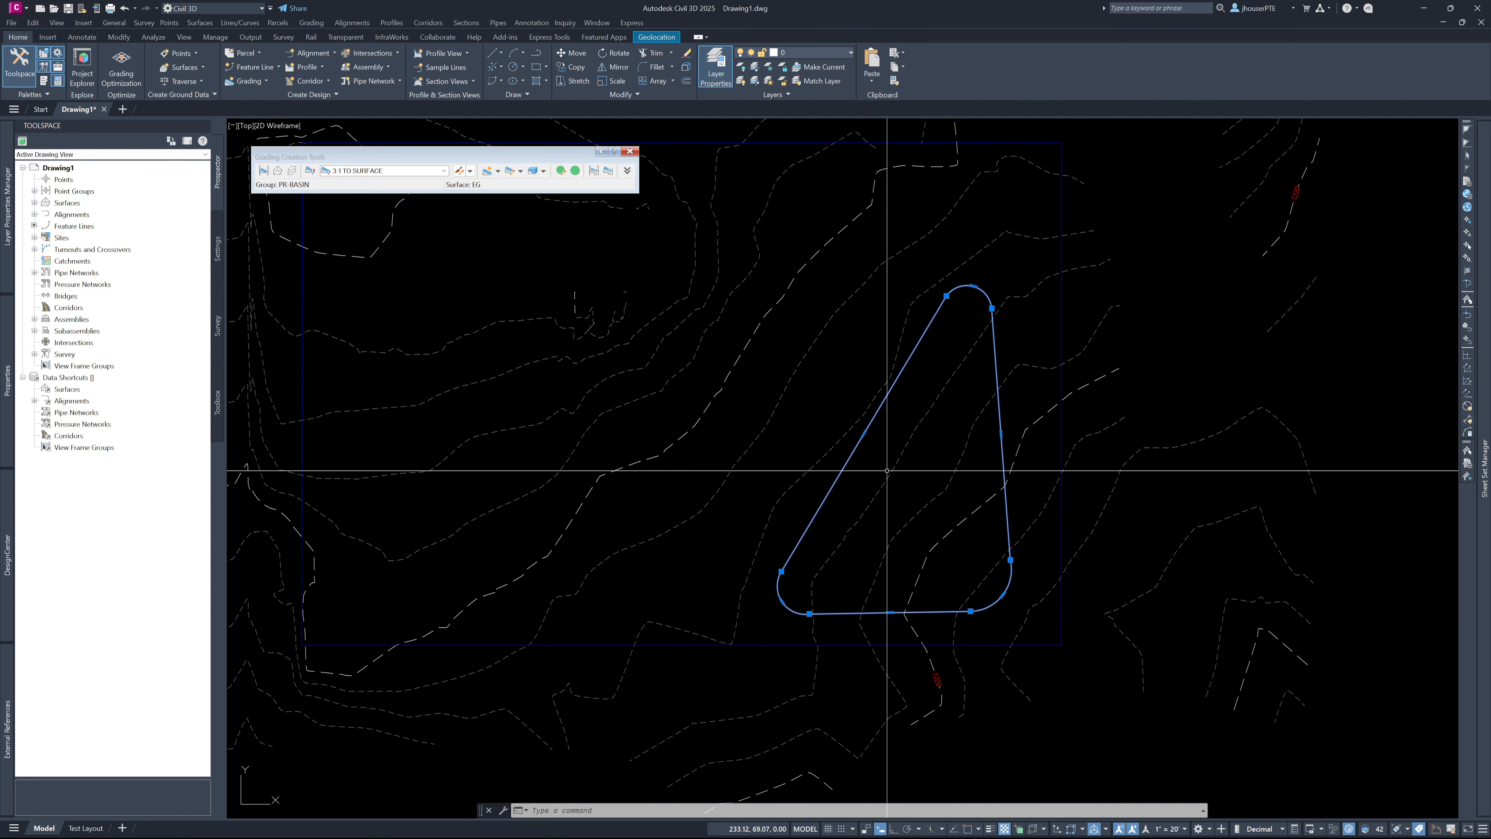
# Set the basin outline polyline's elevation to 1223.05 and clear the selection.
pyautogui.moveTo(7, 380)
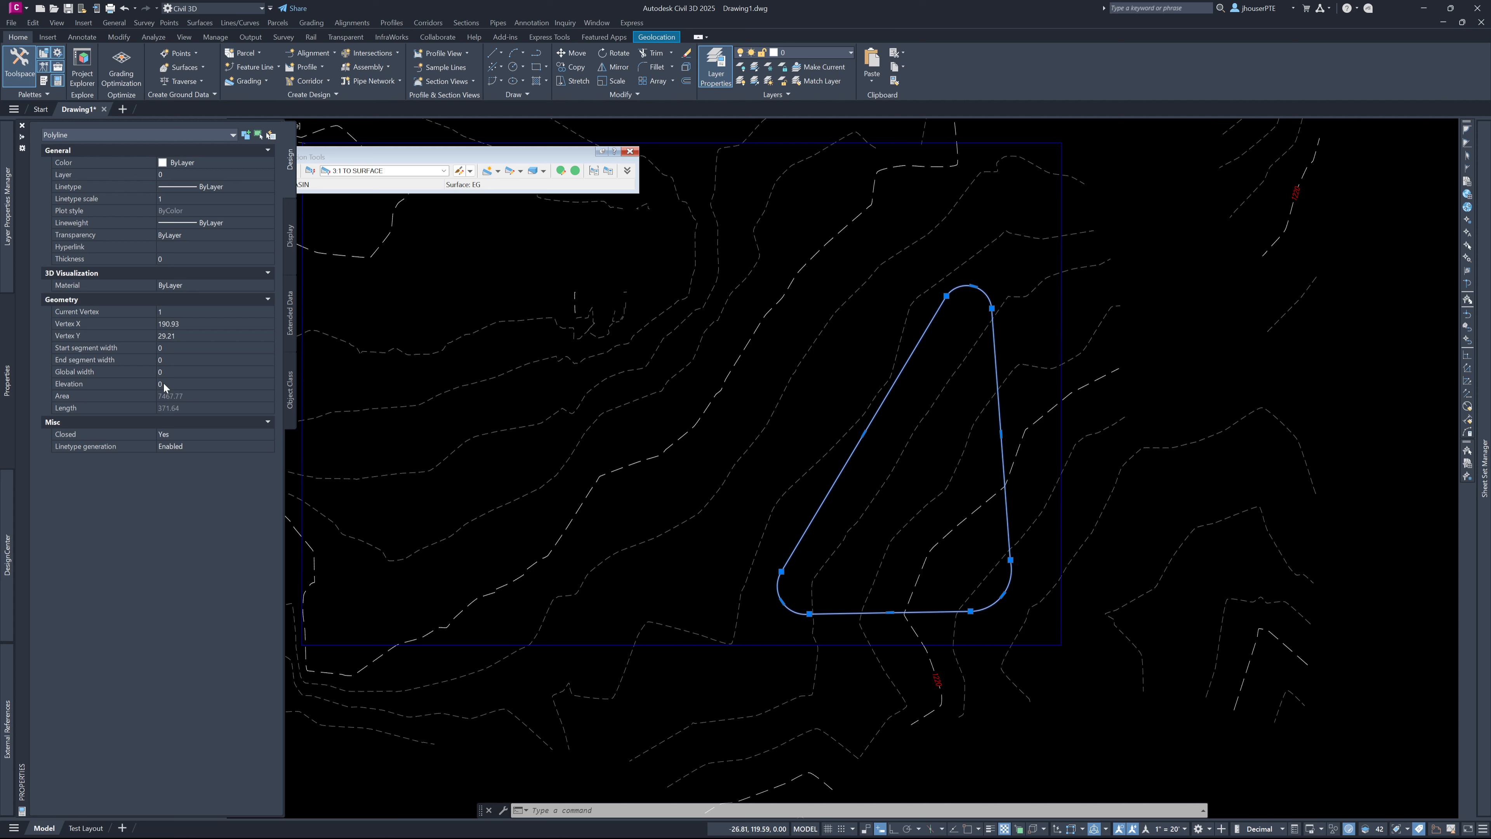
pyautogui.click(163, 382)
pyautogui.write('1223')
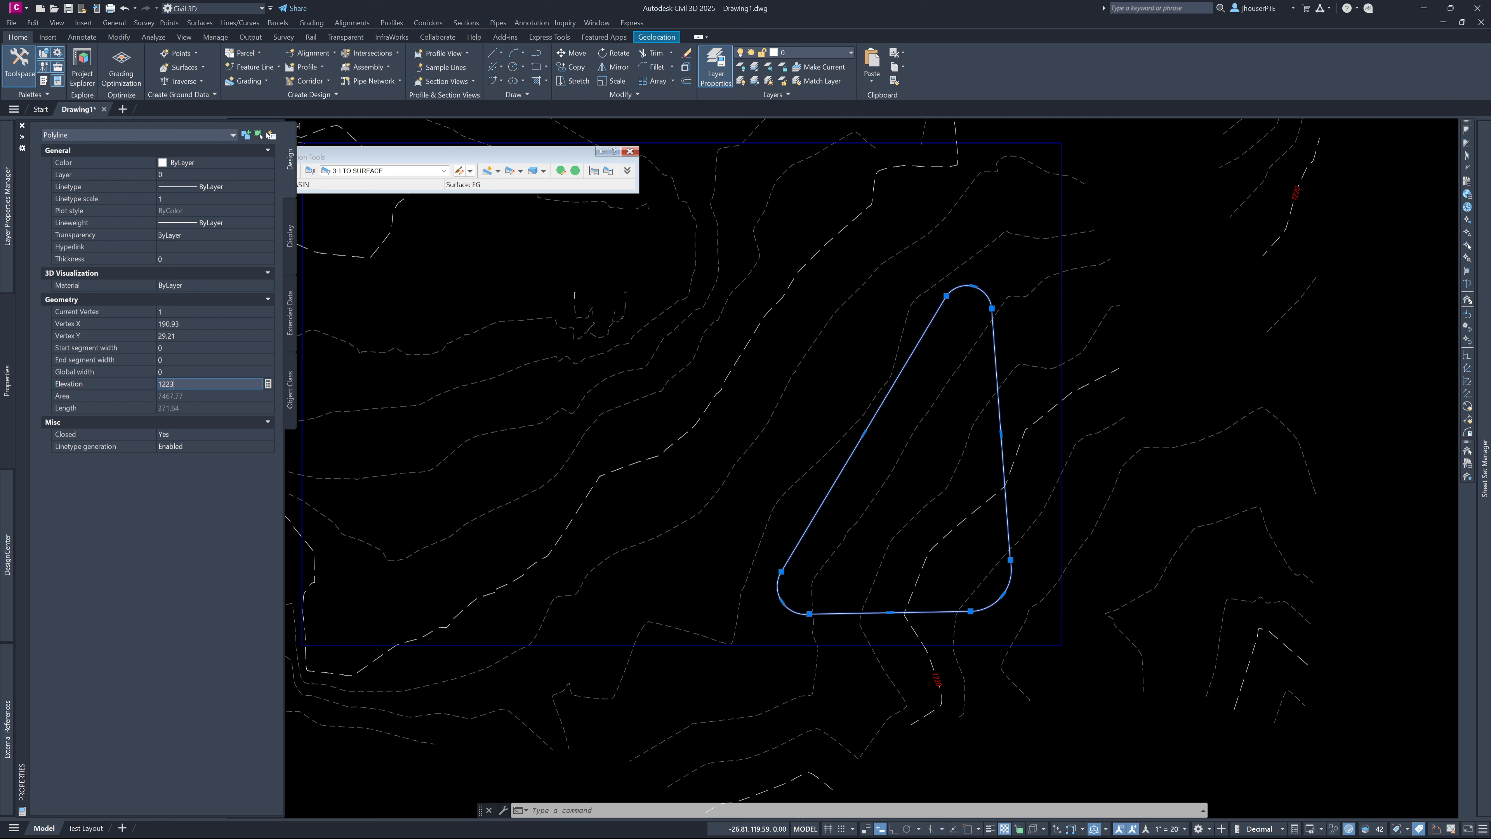
pyautogui.write('.05')
pyautogui.press('Return')
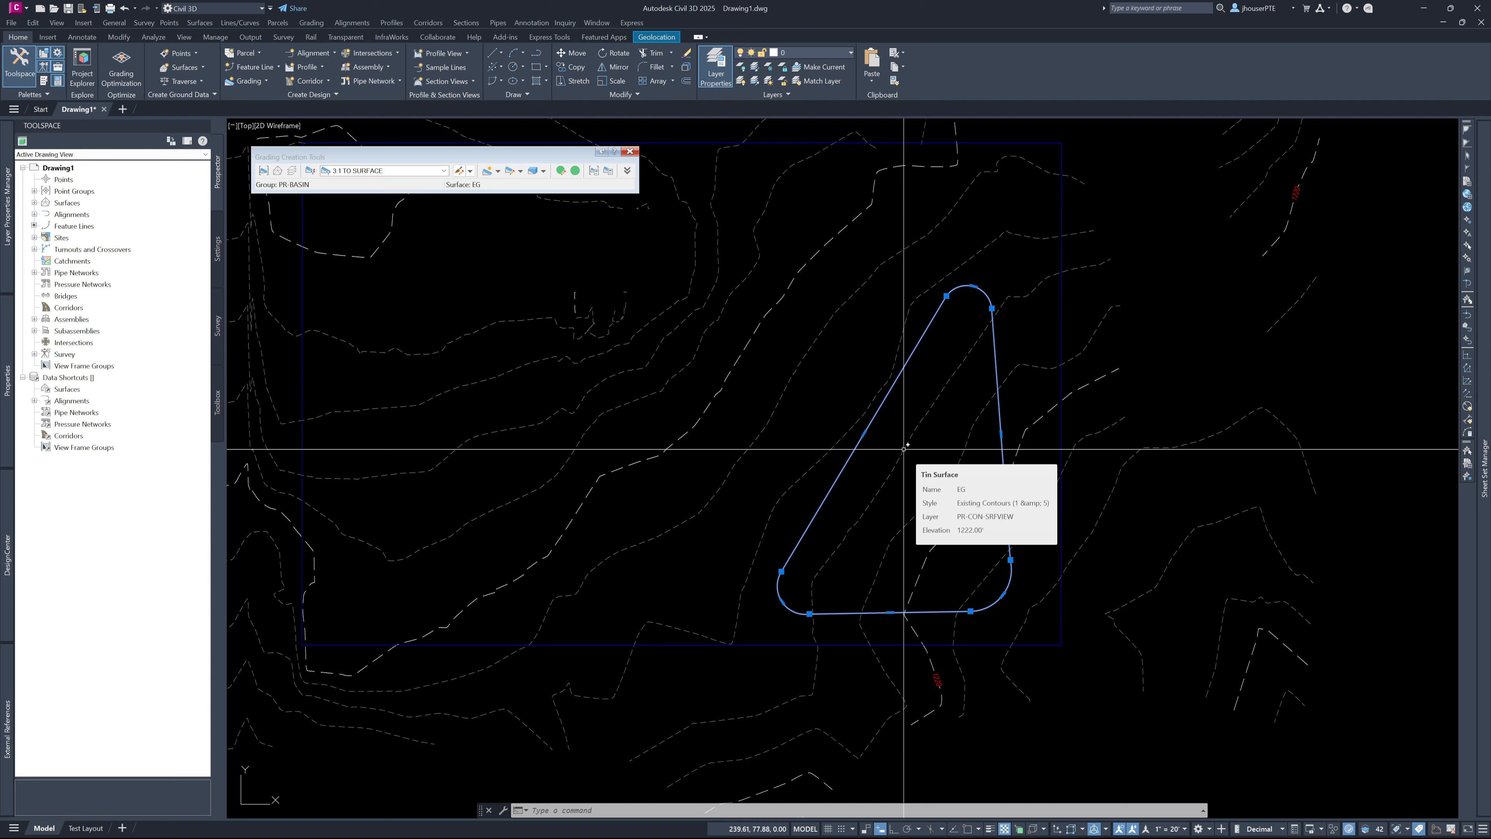
pyautogui.click(692, 396)
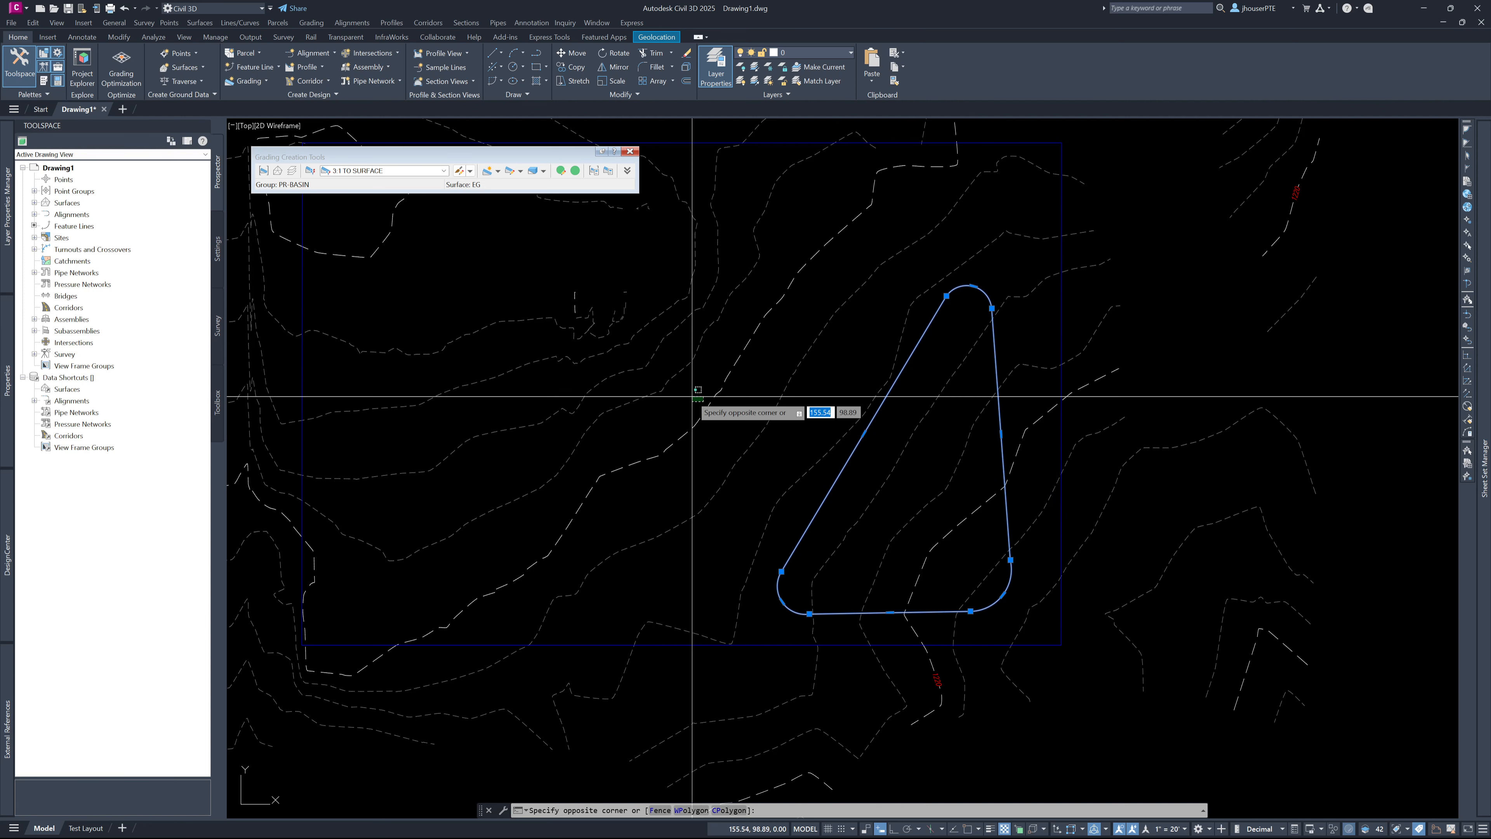
pyautogui.press('Escape')
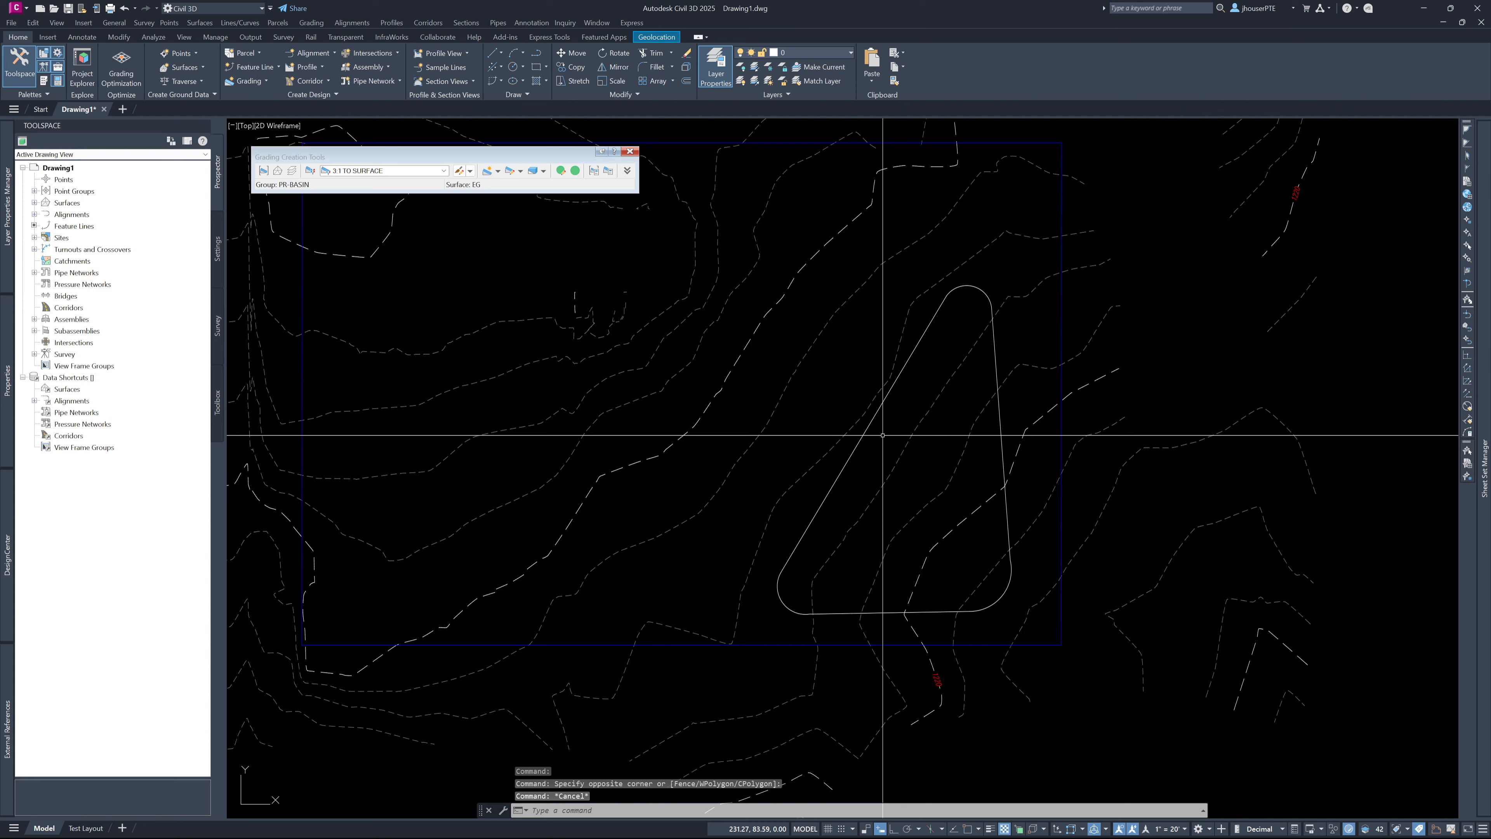
# Convert the basin polyline to a feature line in the Proposed Basin Grading site on the PR-FEATURE LINES layer, erasing the original.
pyautogui.click(858, 442)
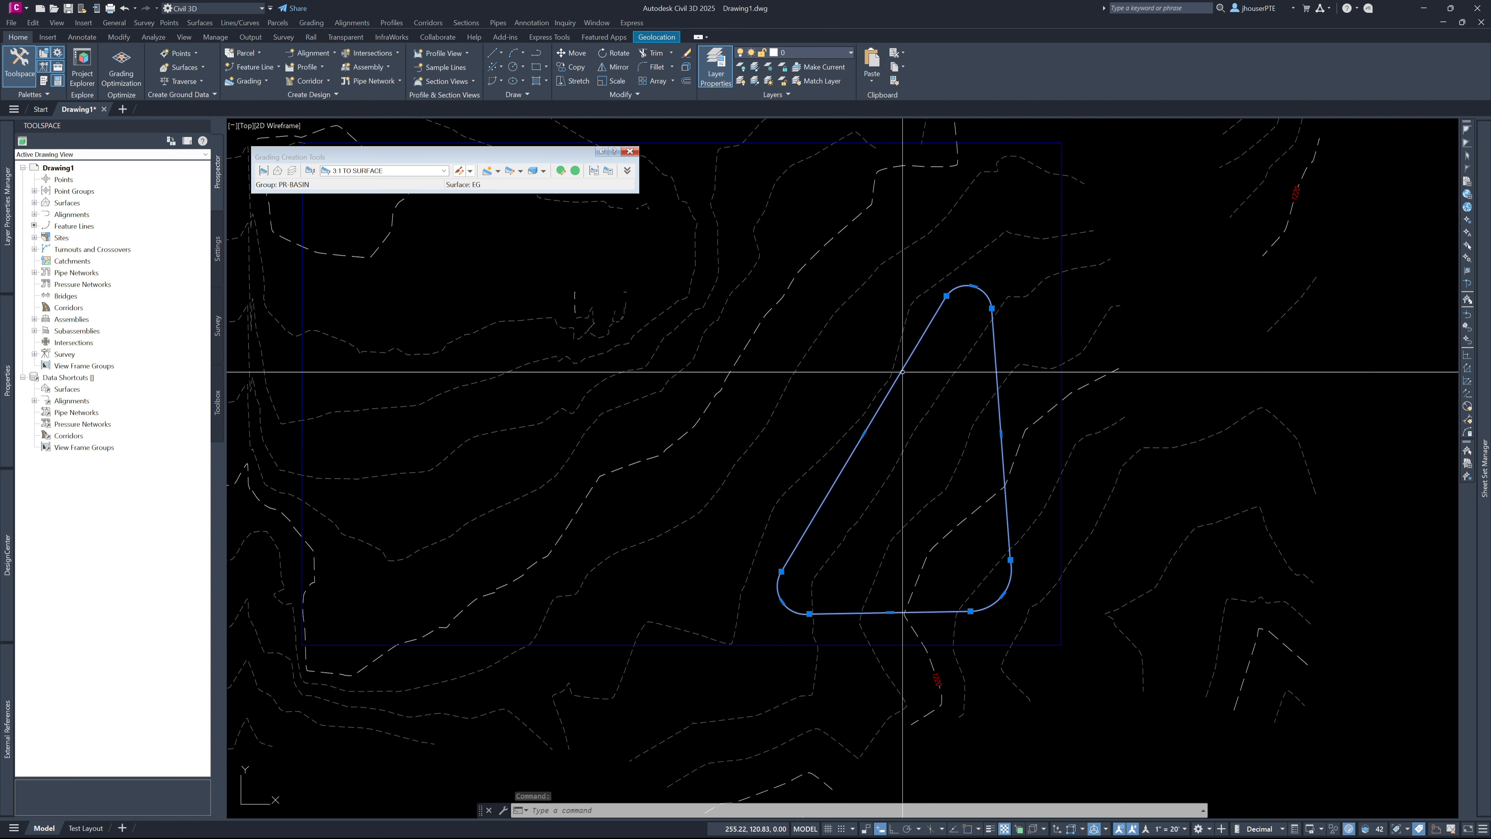
pyautogui.click(271, 69)
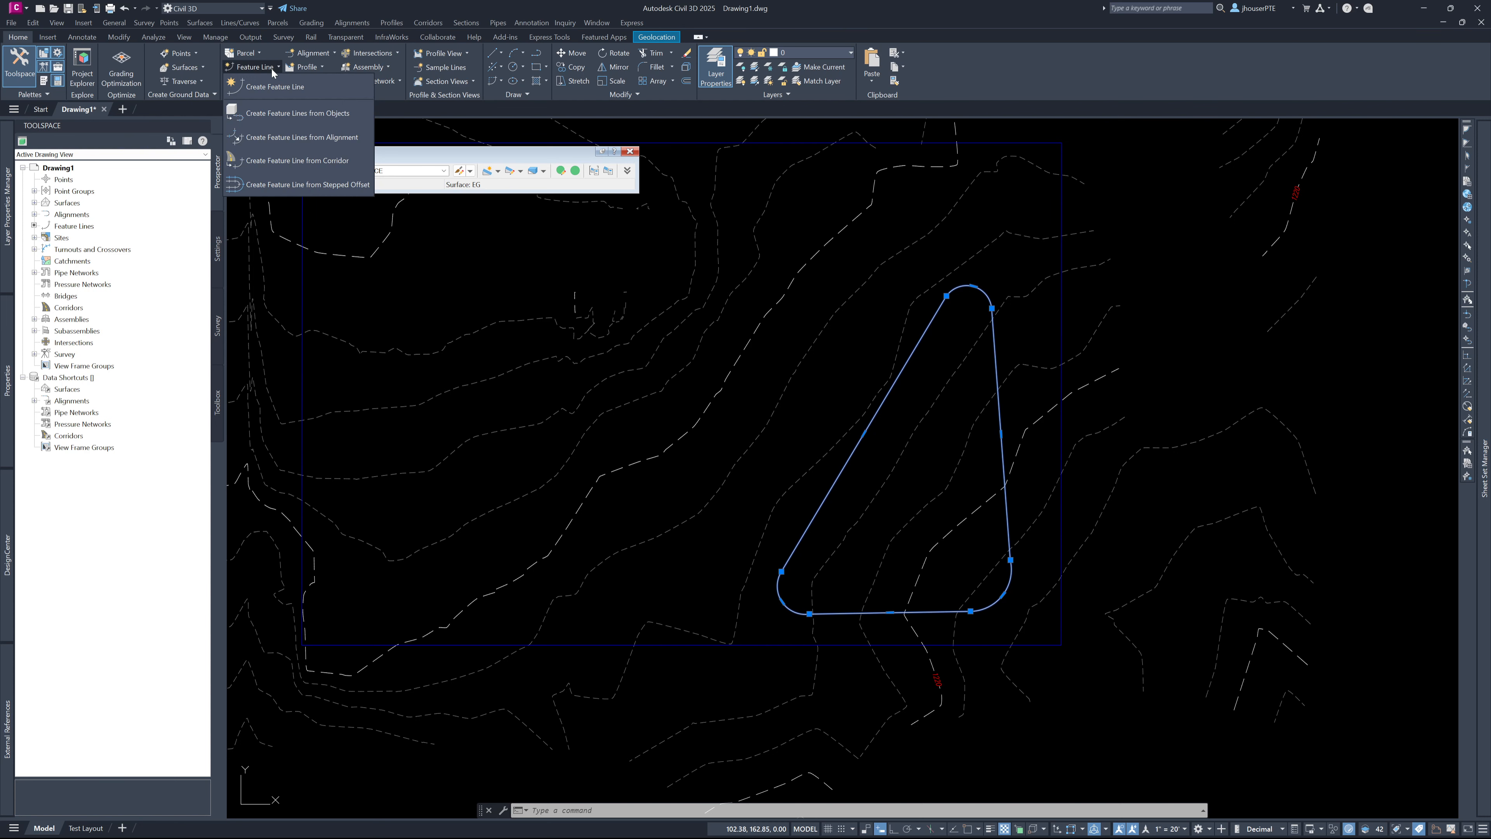
pyautogui.click(297, 112)
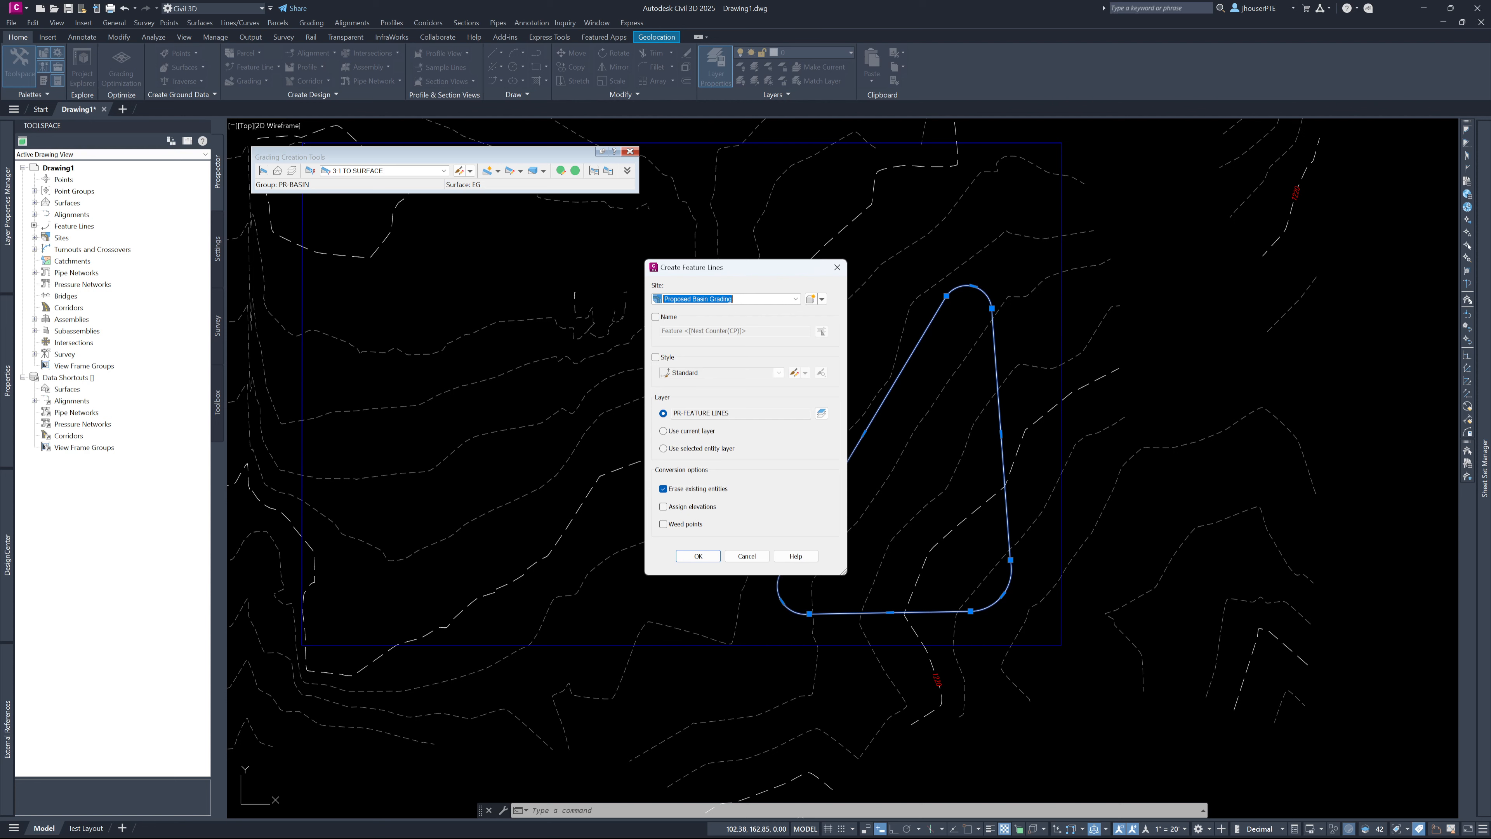
pyautogui.press('Return')
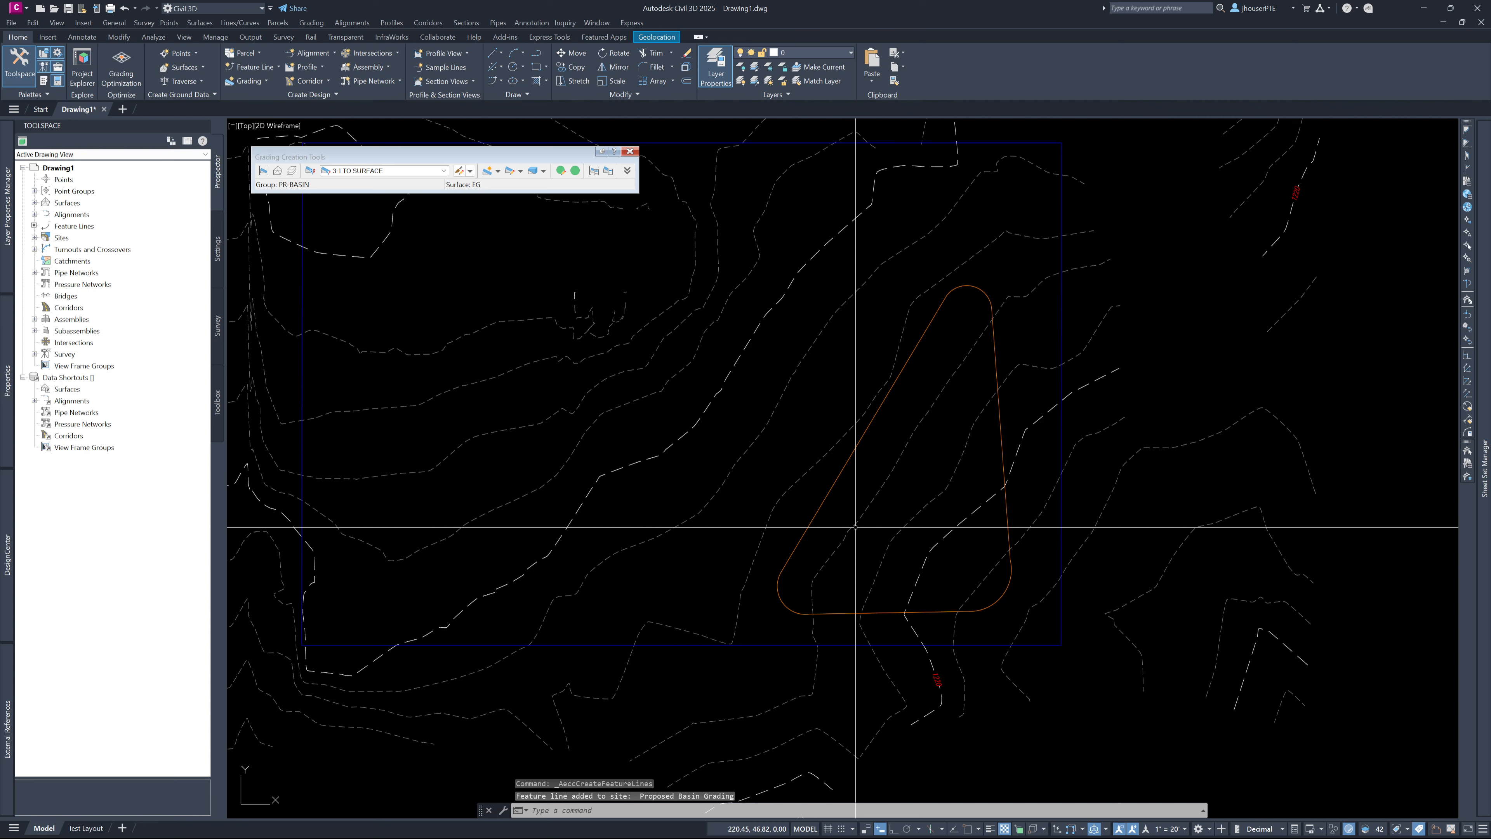
# Check the basin feature line's site, layer and minimum and maximum elevations in its properties.
pyautogui.click(857, 448)
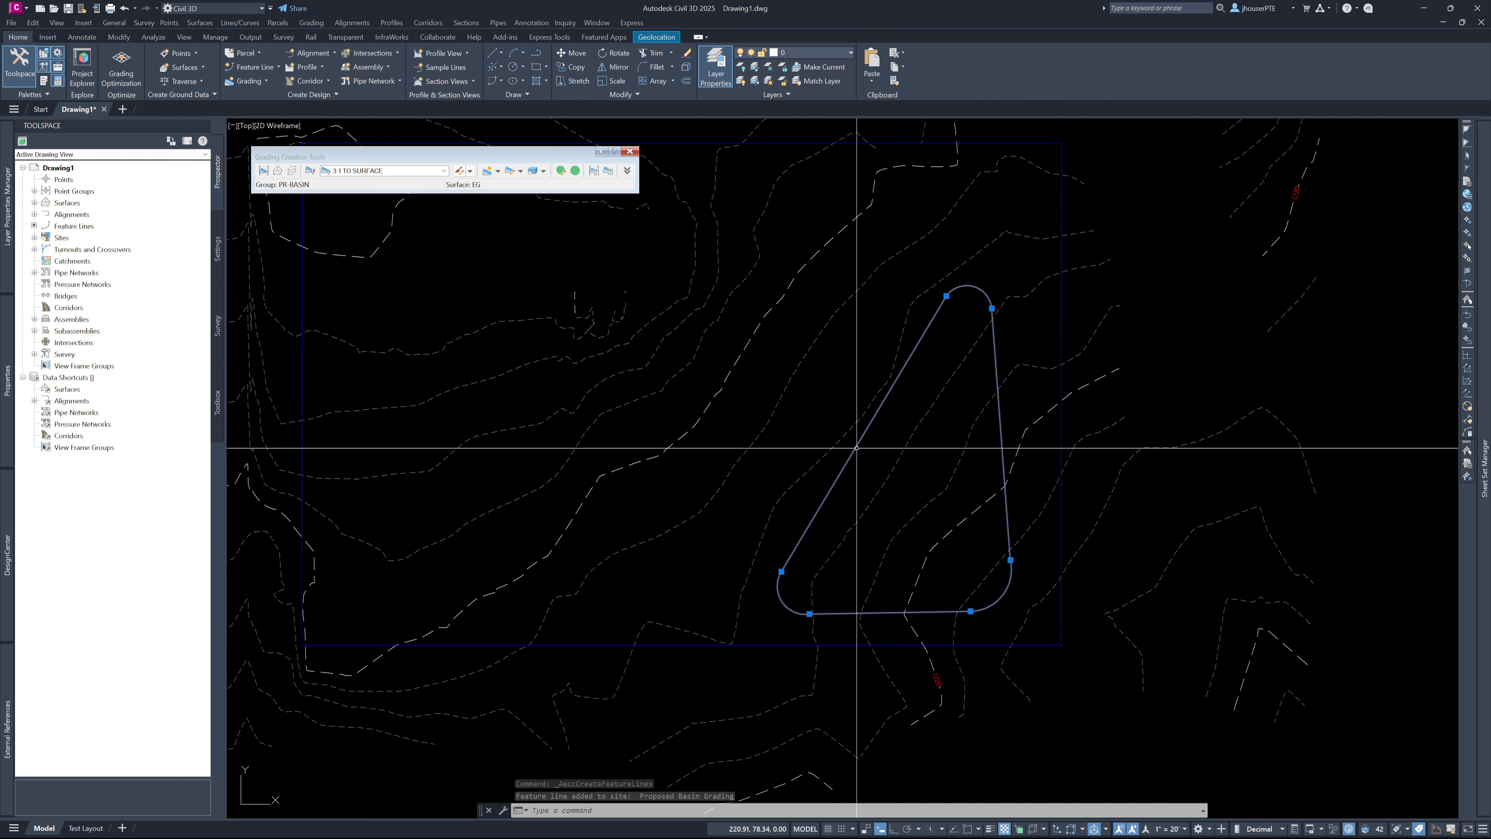
pyautogui.doubleClick(857, 448)
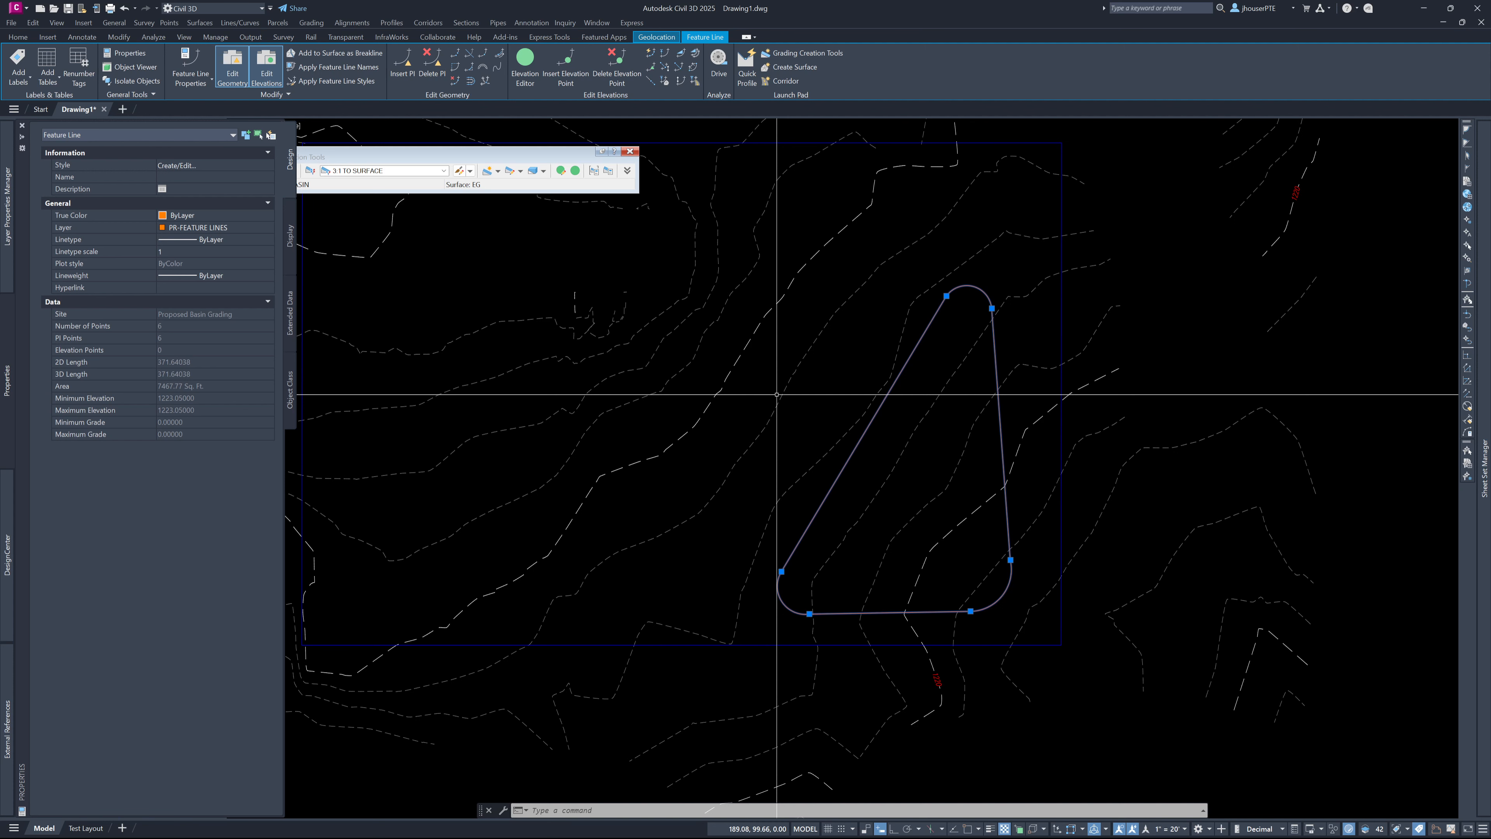
pyautogui.press('Escape')
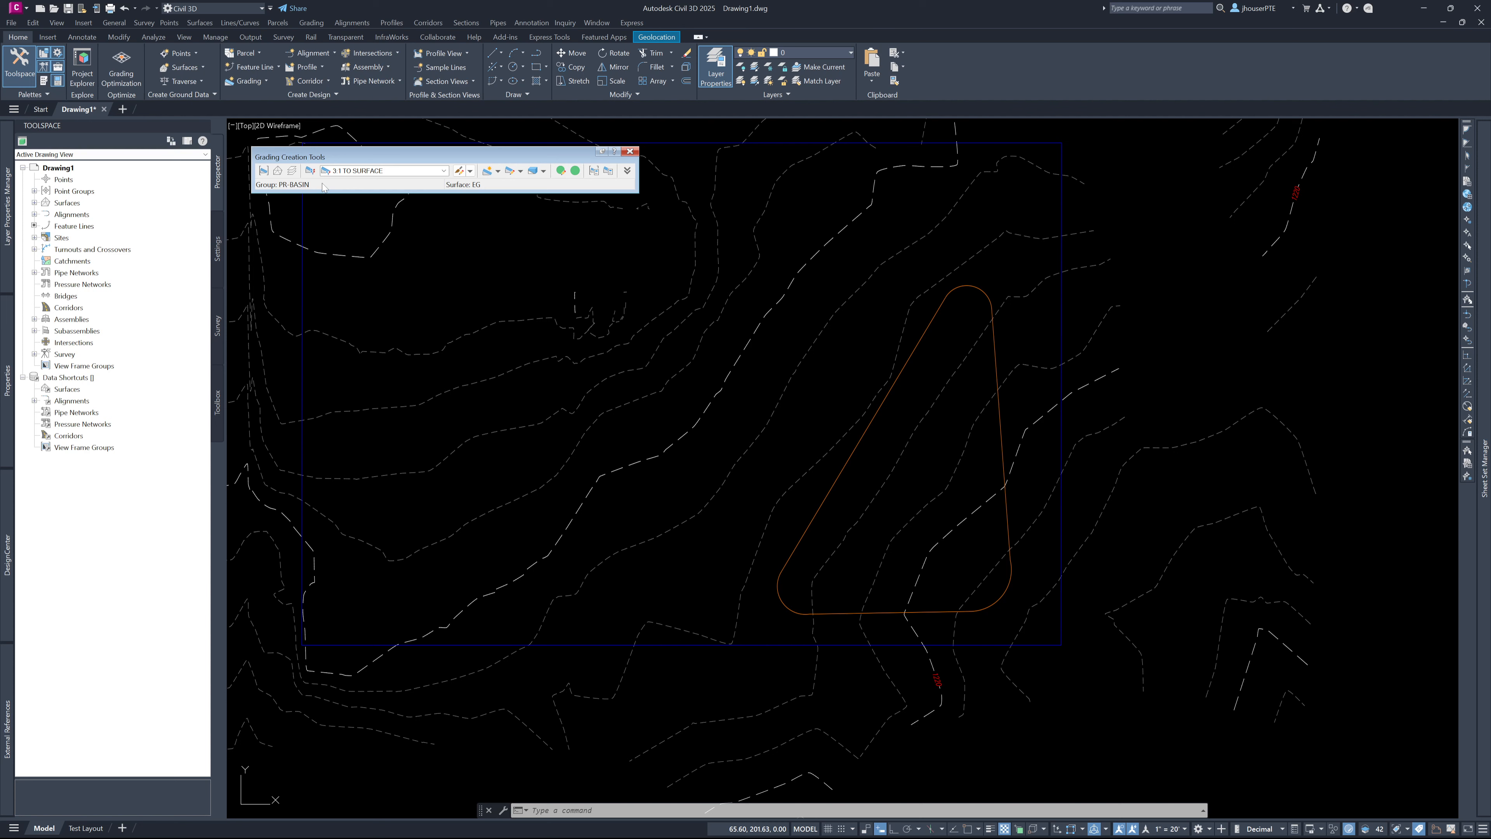
# Expand the drawing's list of surfaces and choose Grade to Distance as the grading criteria.
pyautogui.doubleClick(67, 203)
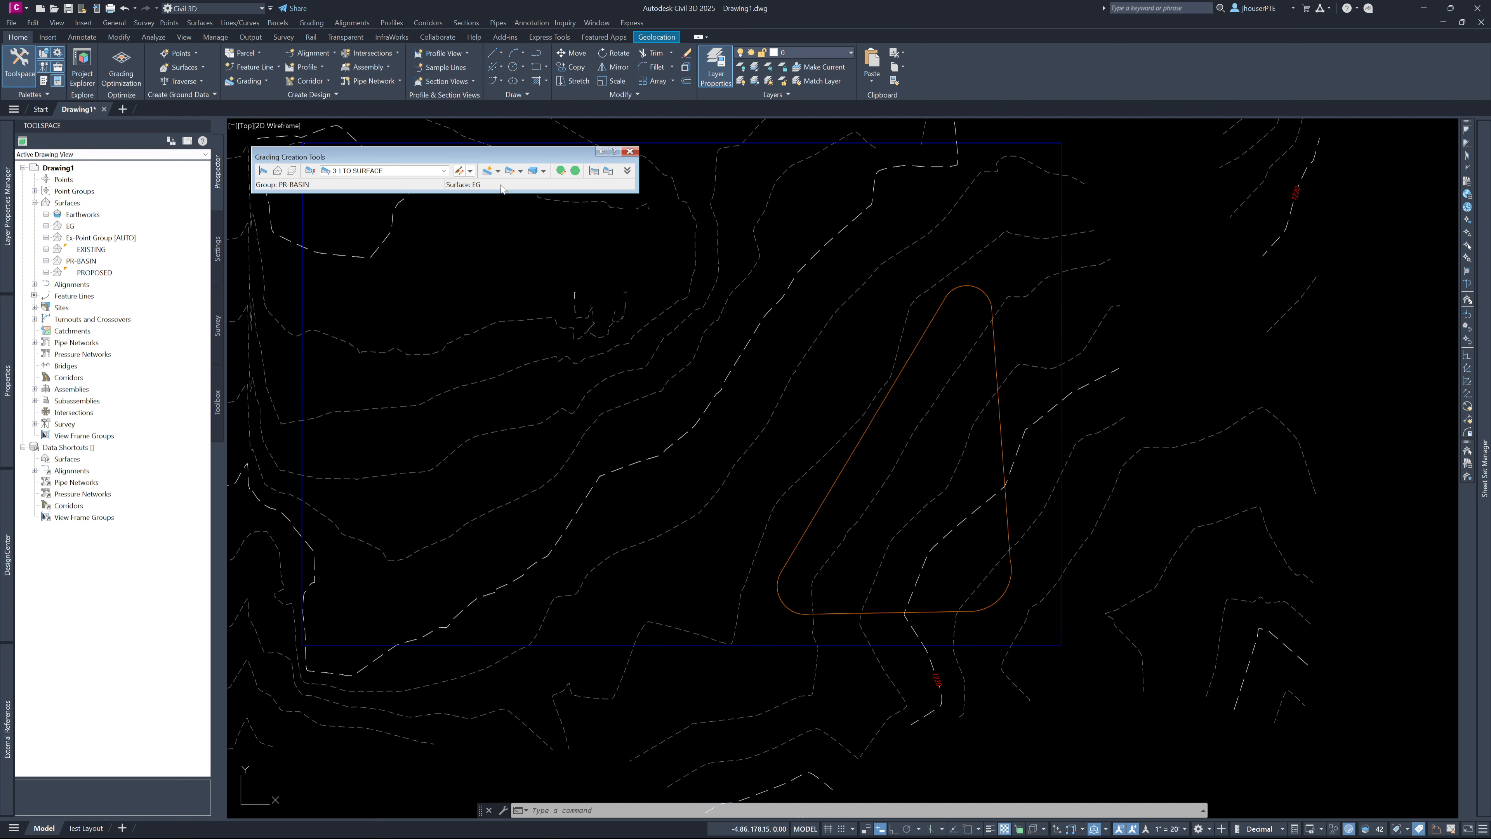
pyautogui.click(441, 172)
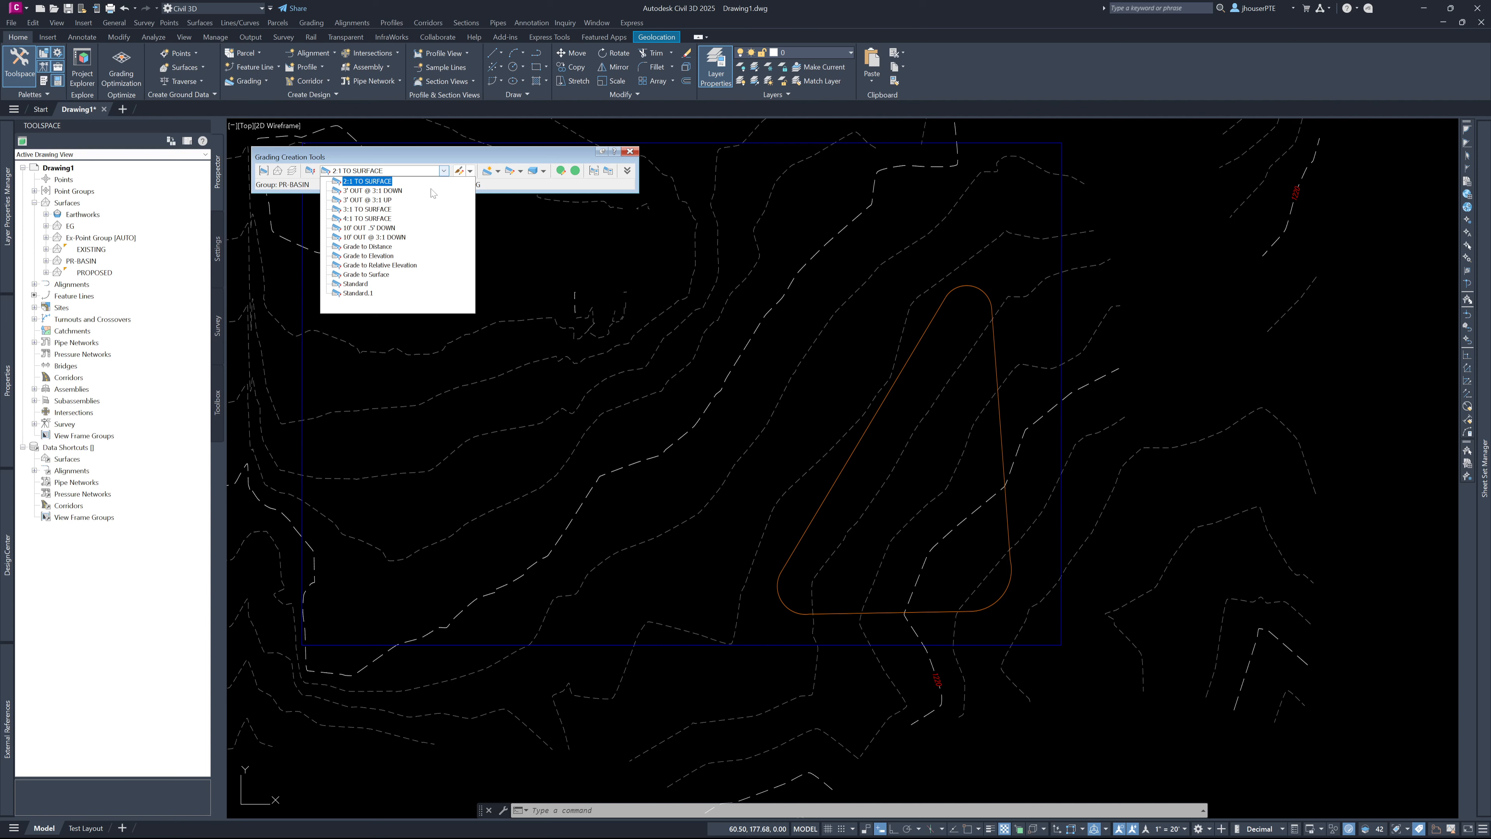
pyautogui.click(381, 247)
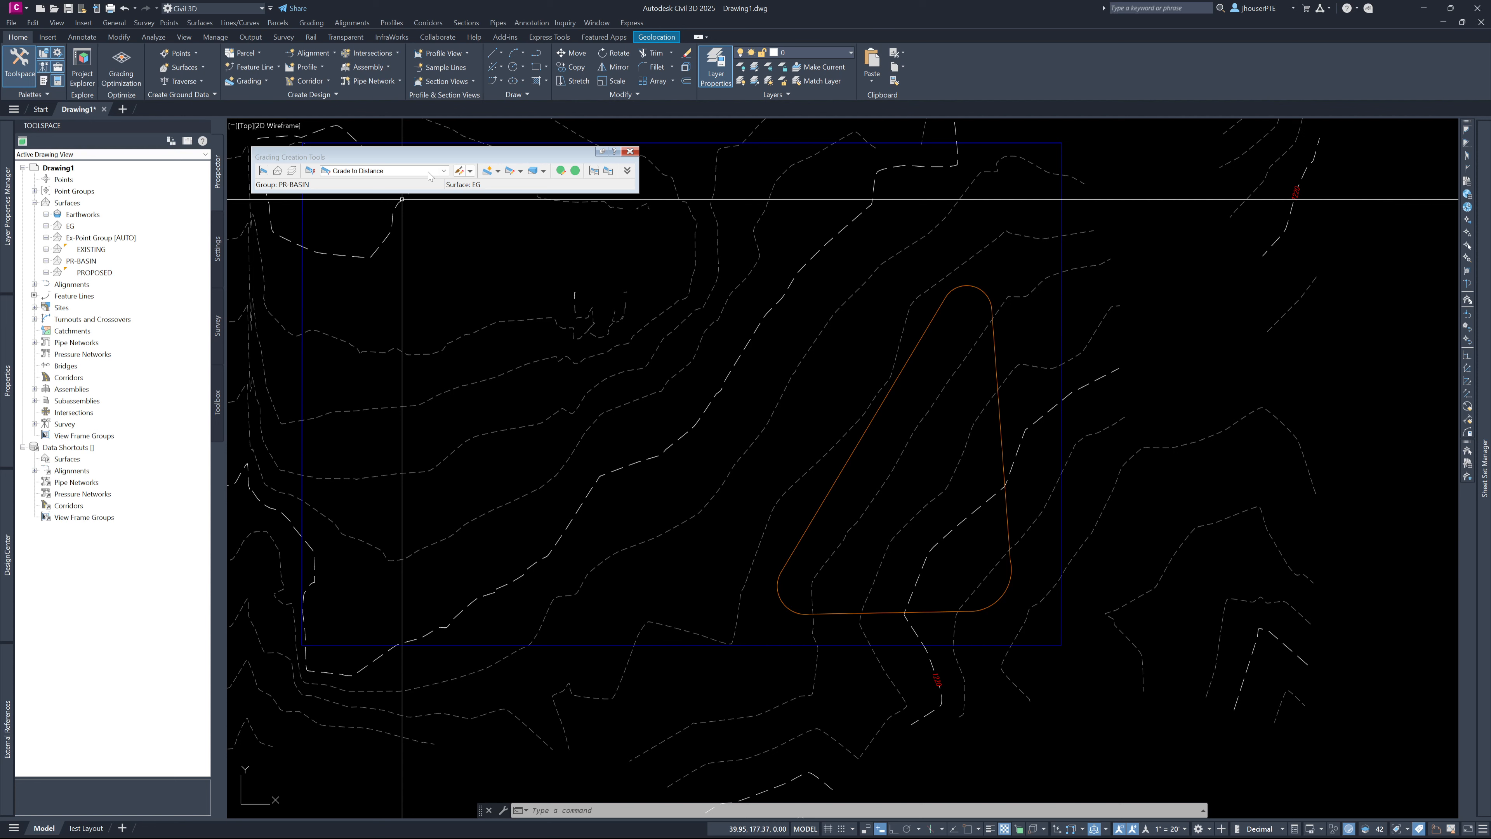
pyautogui.click(497, 171)
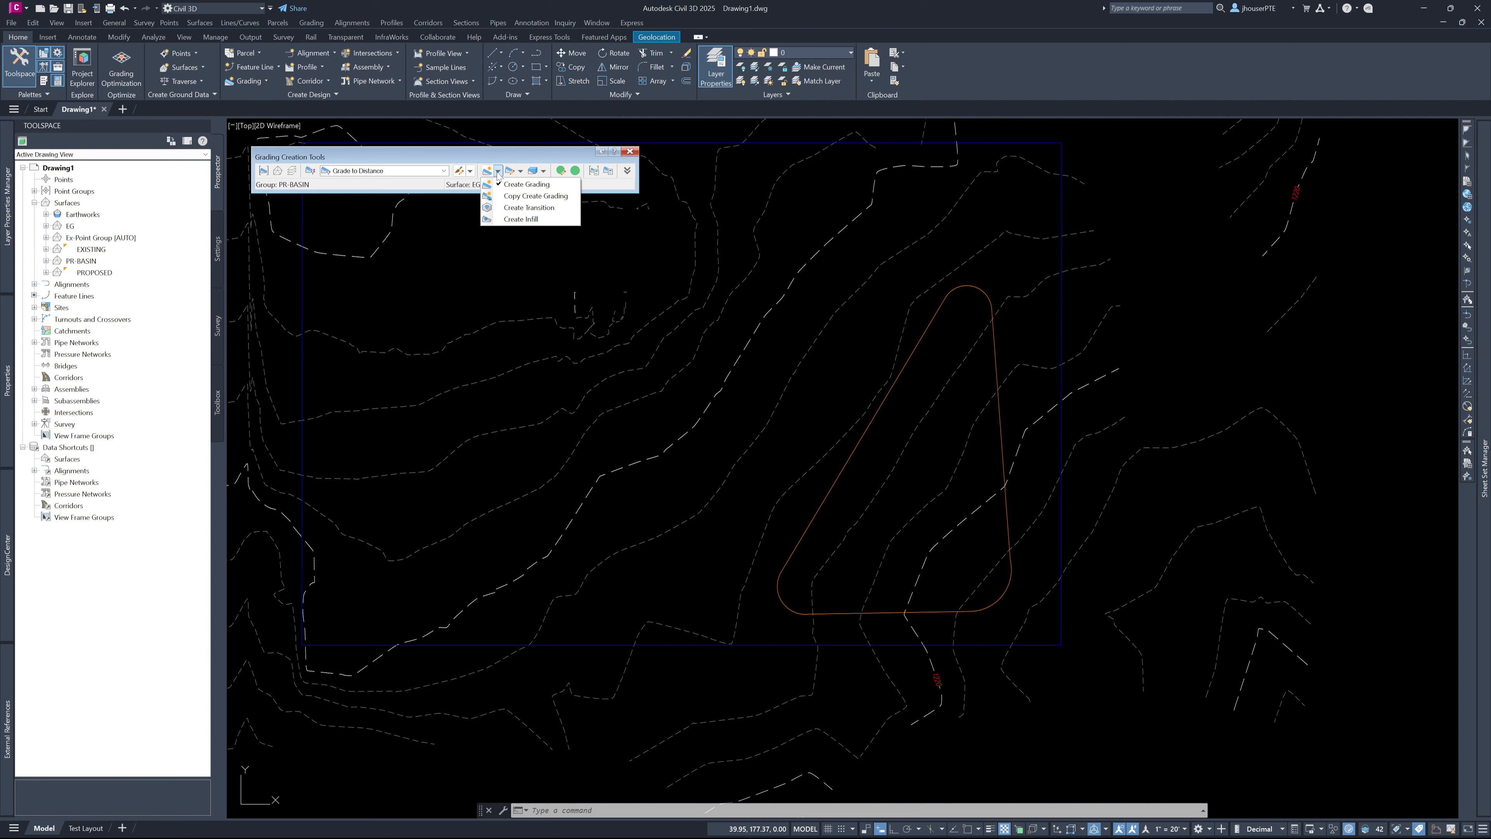
pyautogui.click(526, 184)
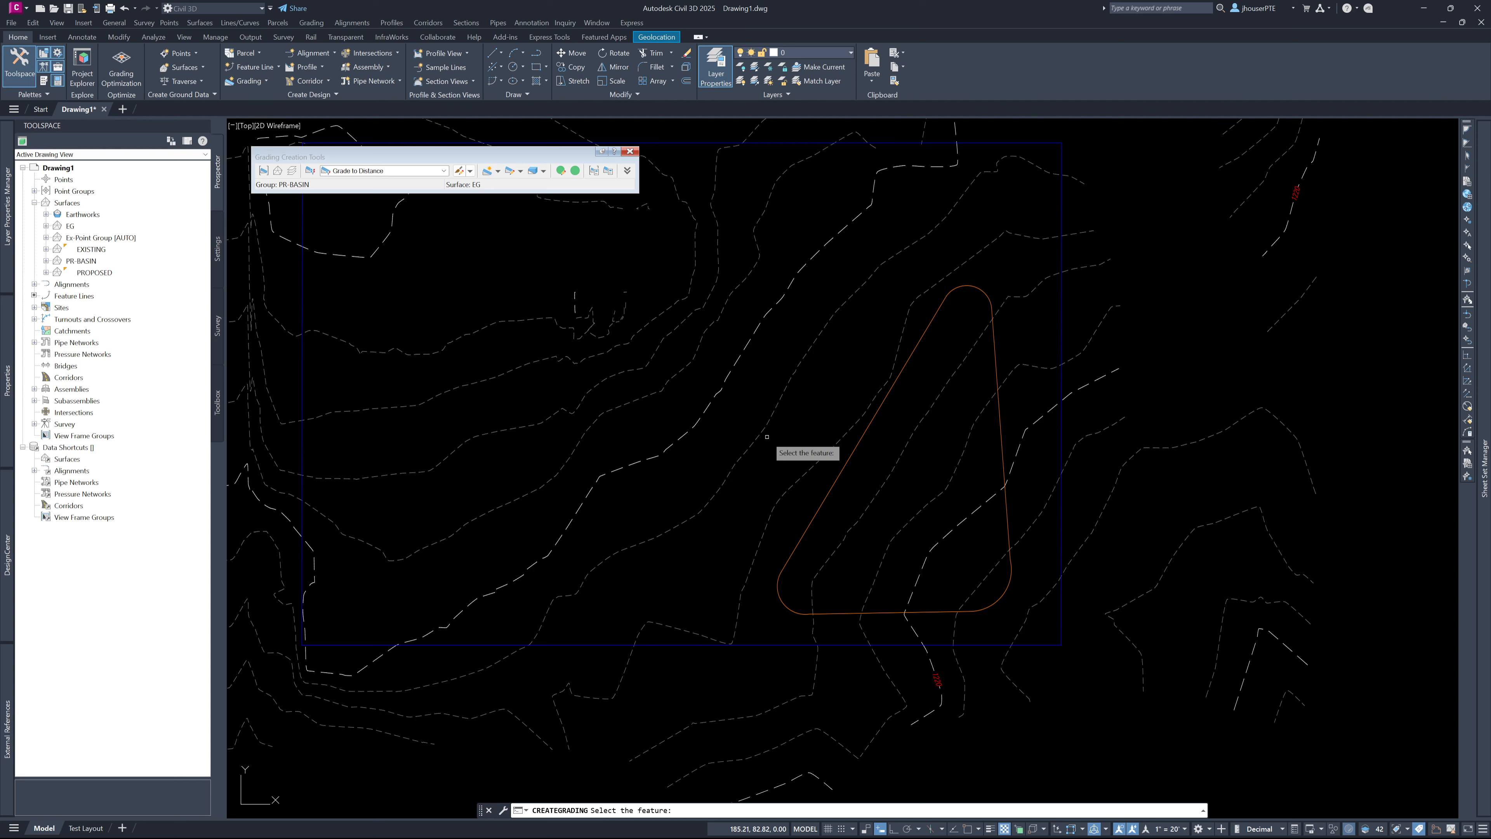
pyautogui.click(850, 455)
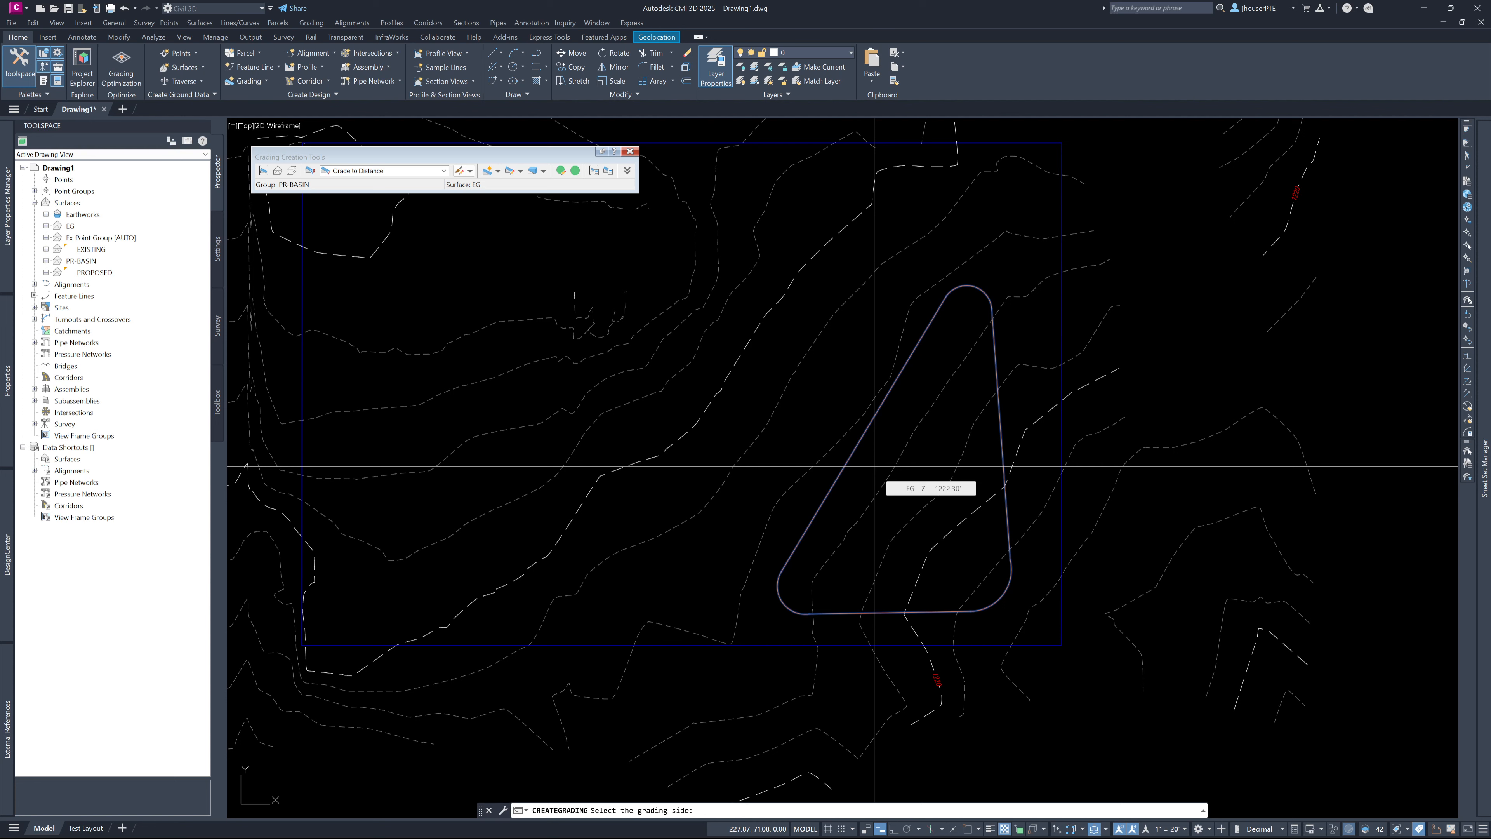
pyautogui.click(1041, 445)
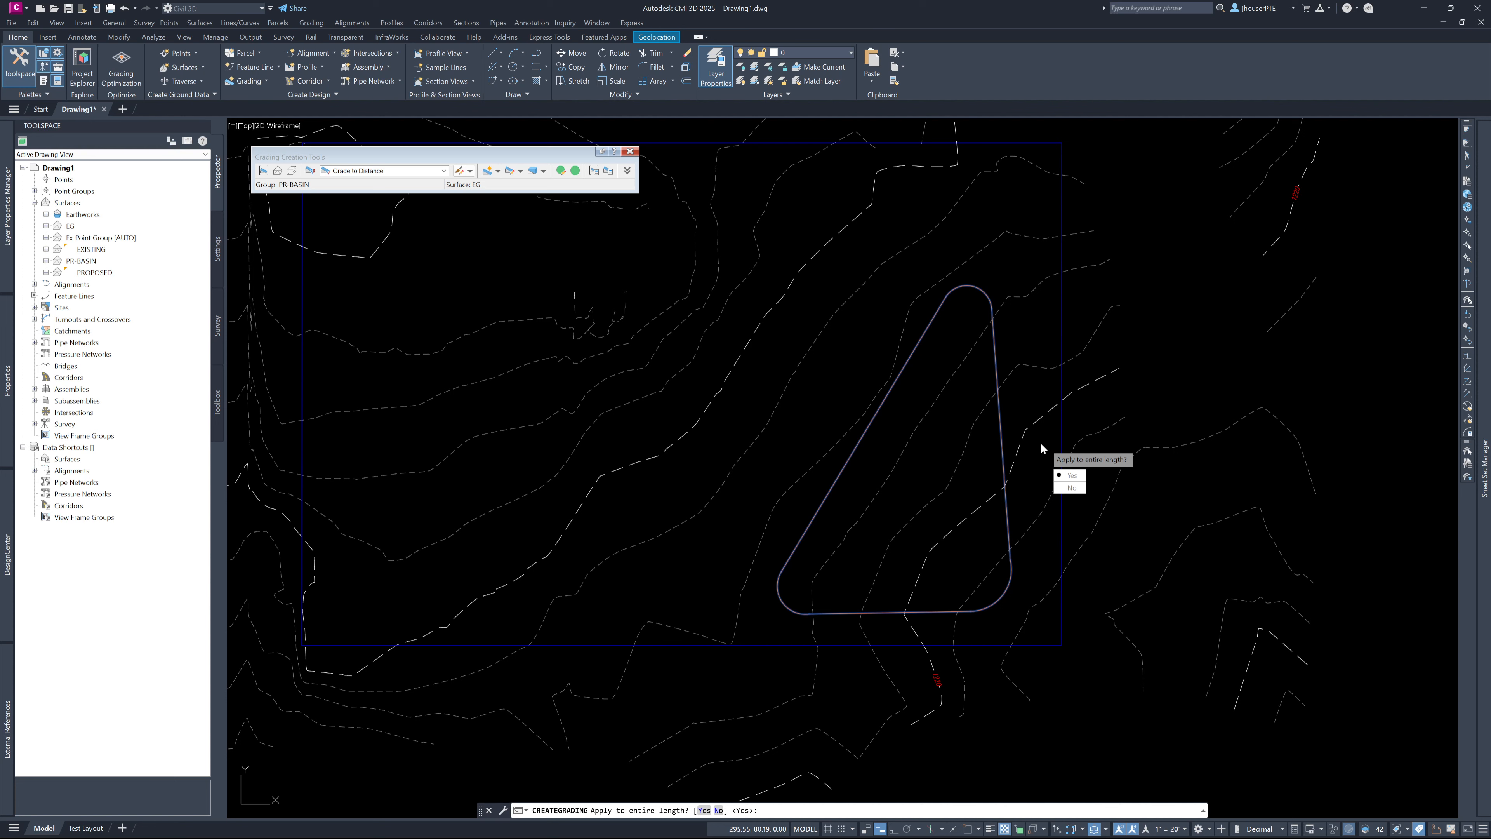
pyautogui.write('n')
pyautogui.press('Return')
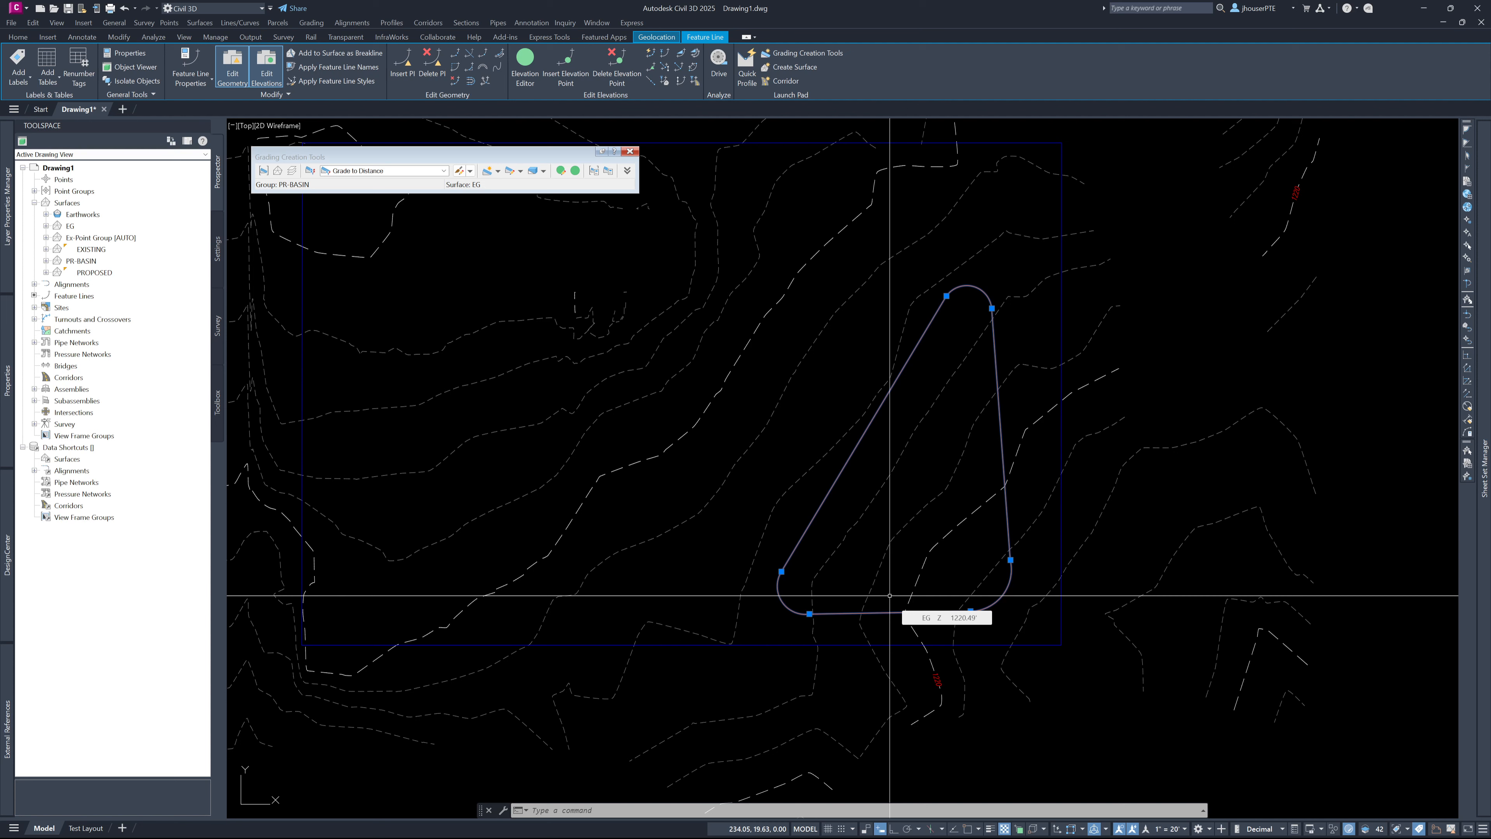
# Lower the basin feature line by 1 ft to elevation 1222.05.
pyautogui.rightClick(888, 595)
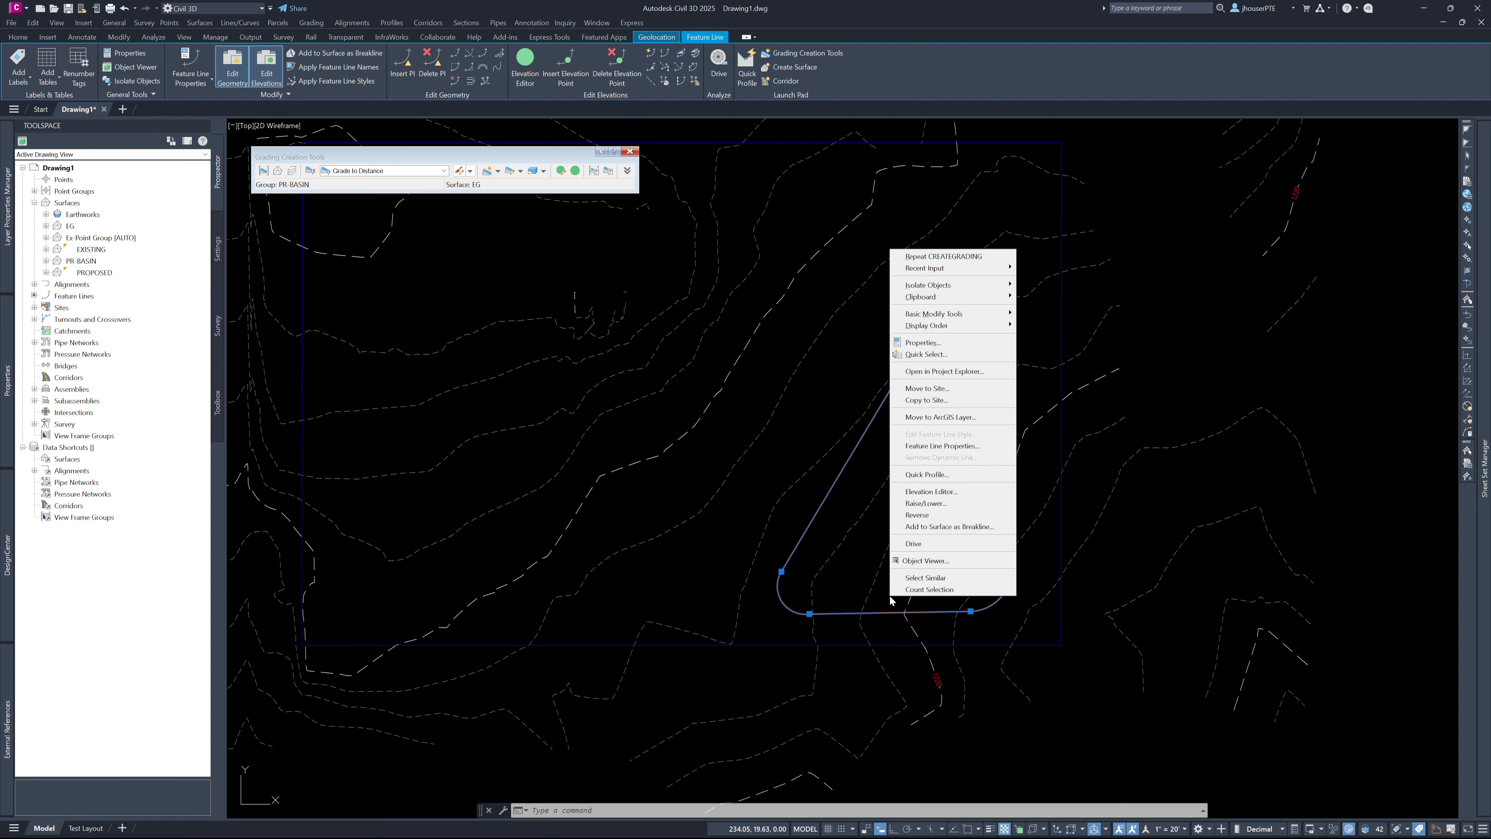
pyautogui.click(926, 503)
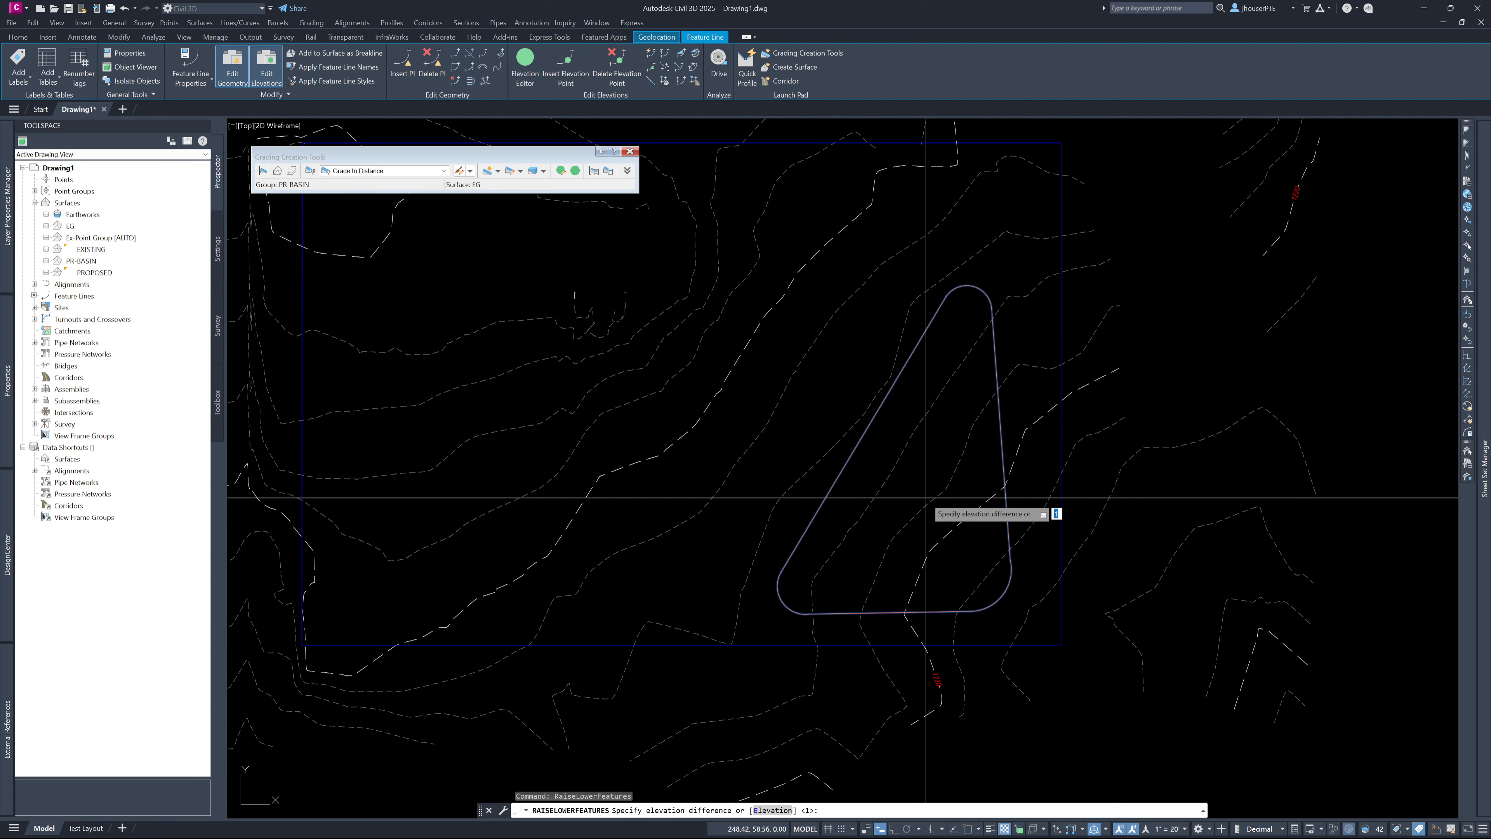
pyautogui.press('Escape')
pyautogui.press('Escape')
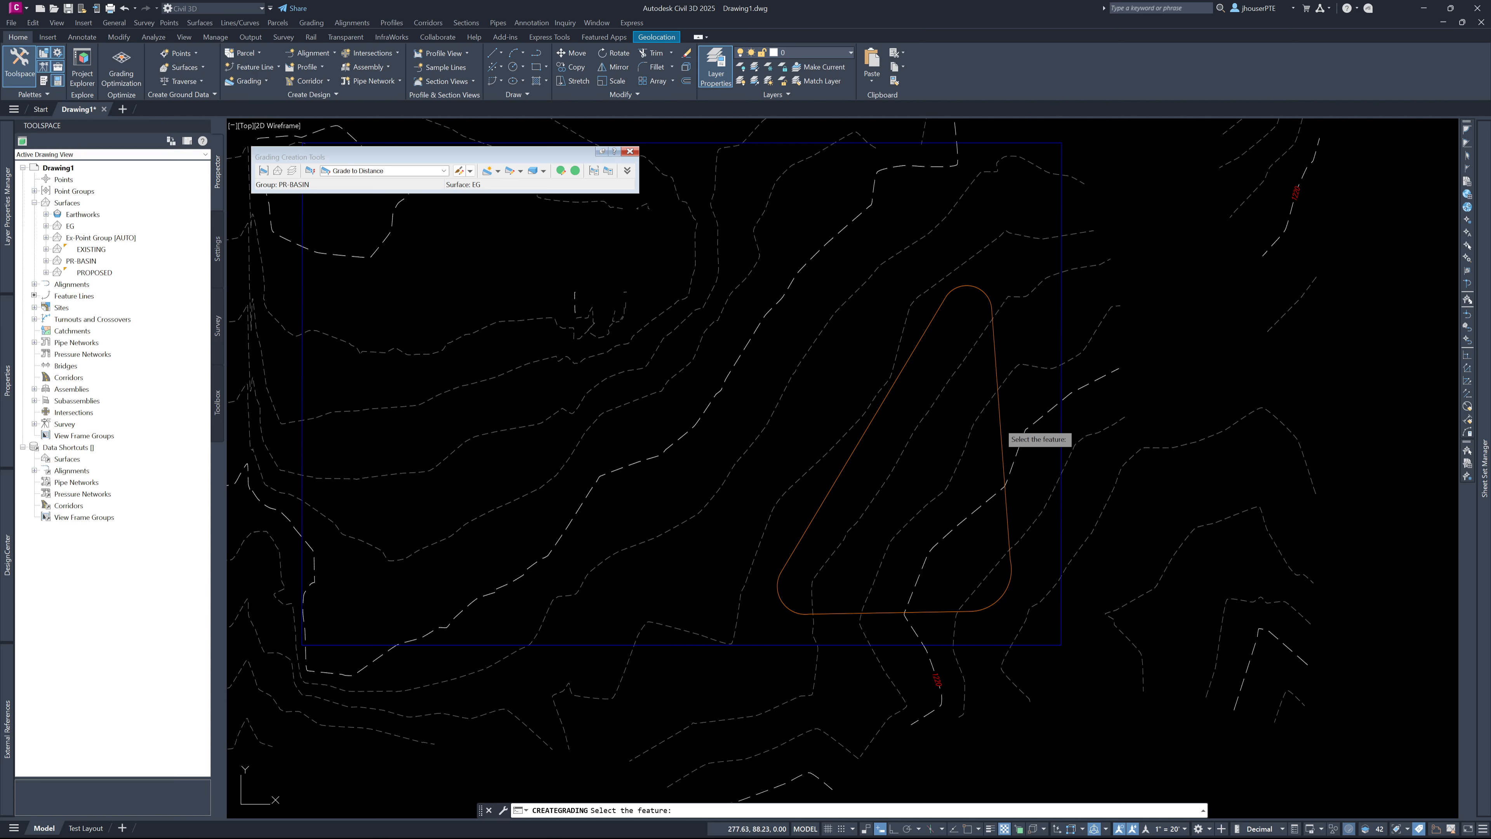
# Create a 10 ft Grade to Distance grading outside the feature line, from the southwest arc's end along the south and east sides.
pyautogui.click(1002, 434)
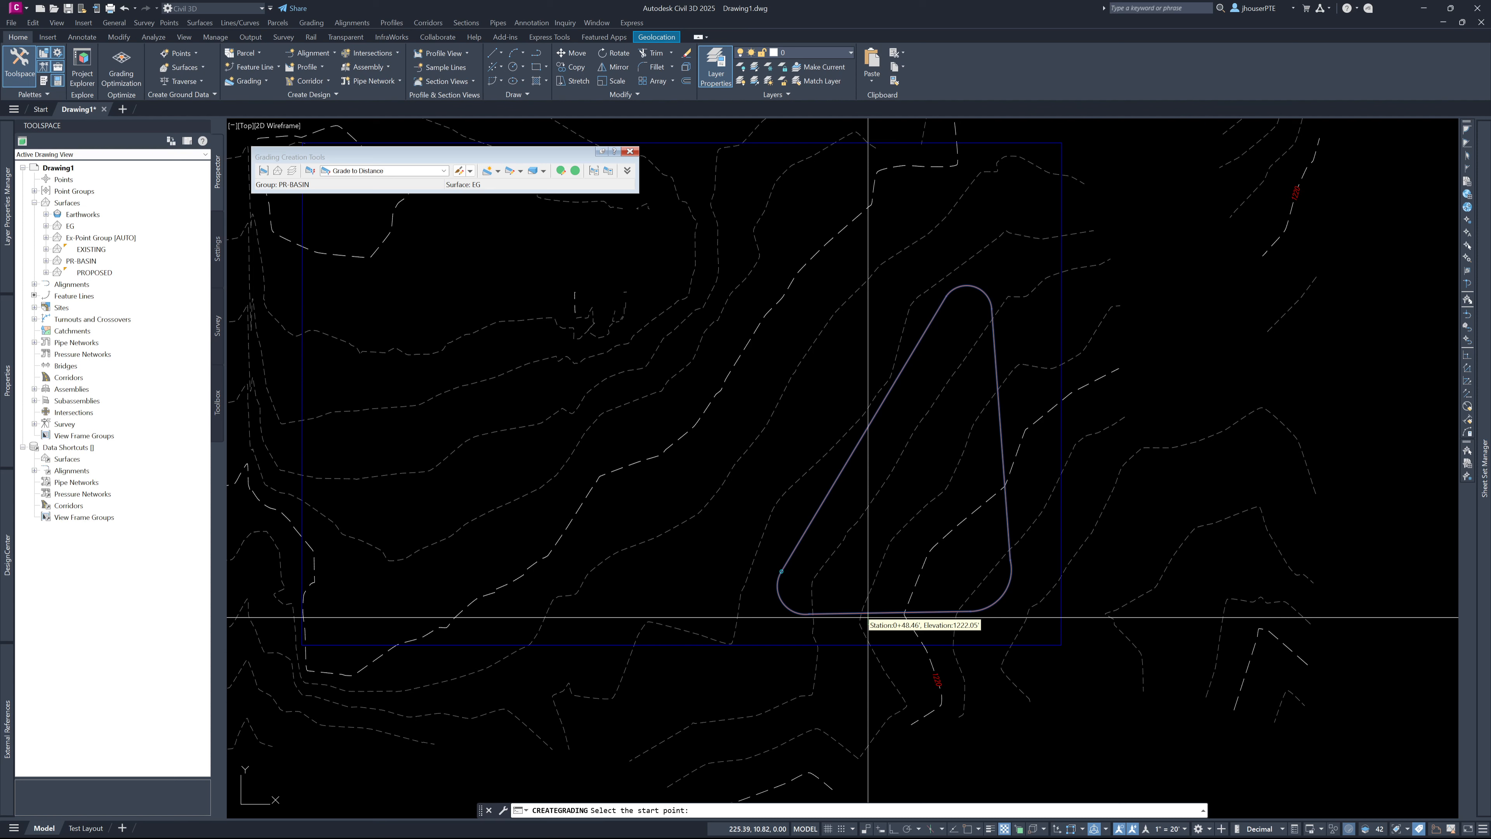
pyautogui.click(808, 626)
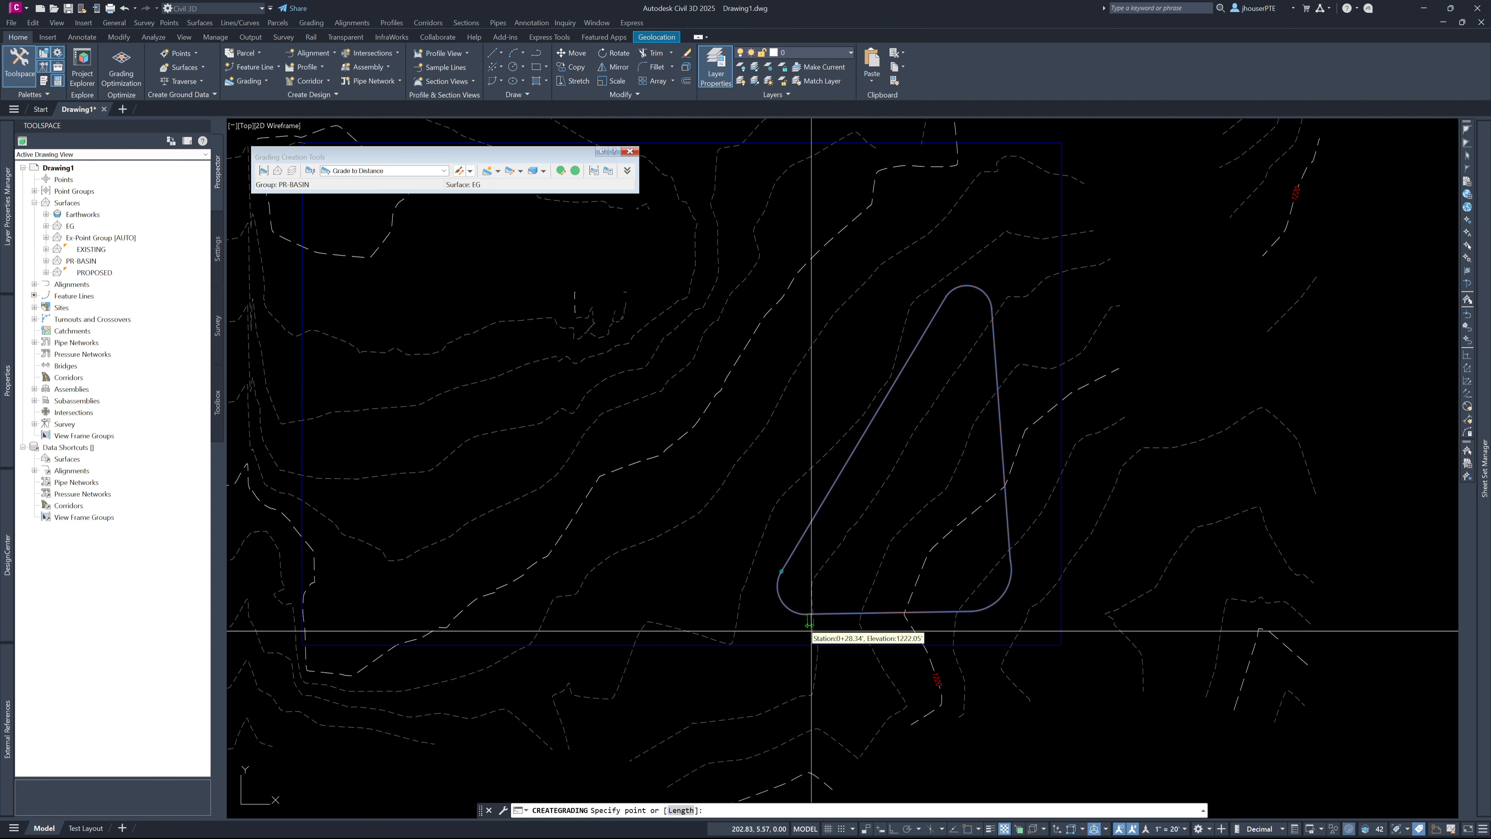
pyautogui.click(811, 631)
pyautogui.write('10')
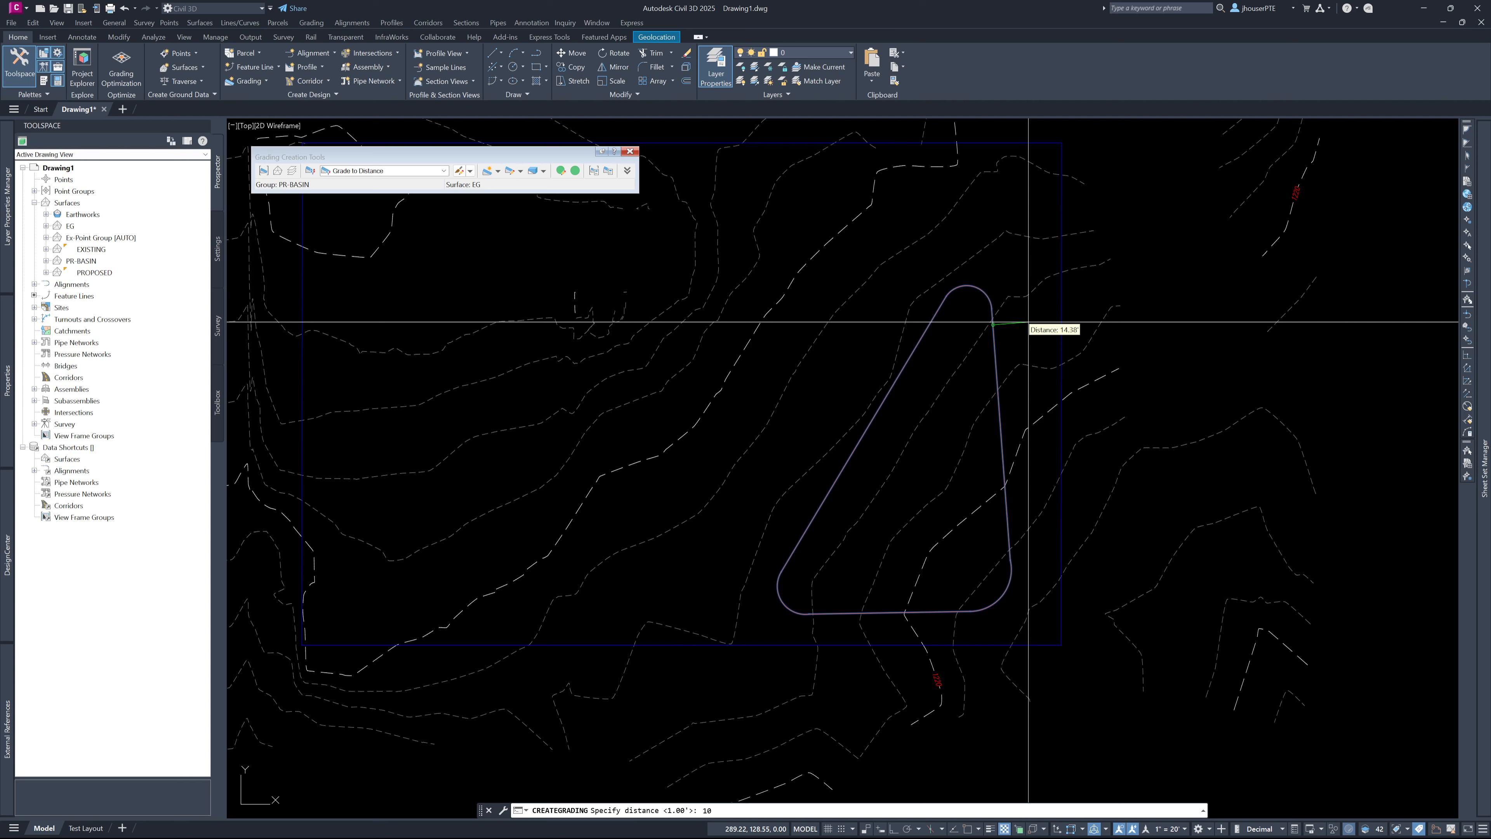
pyautogui.press('Return')
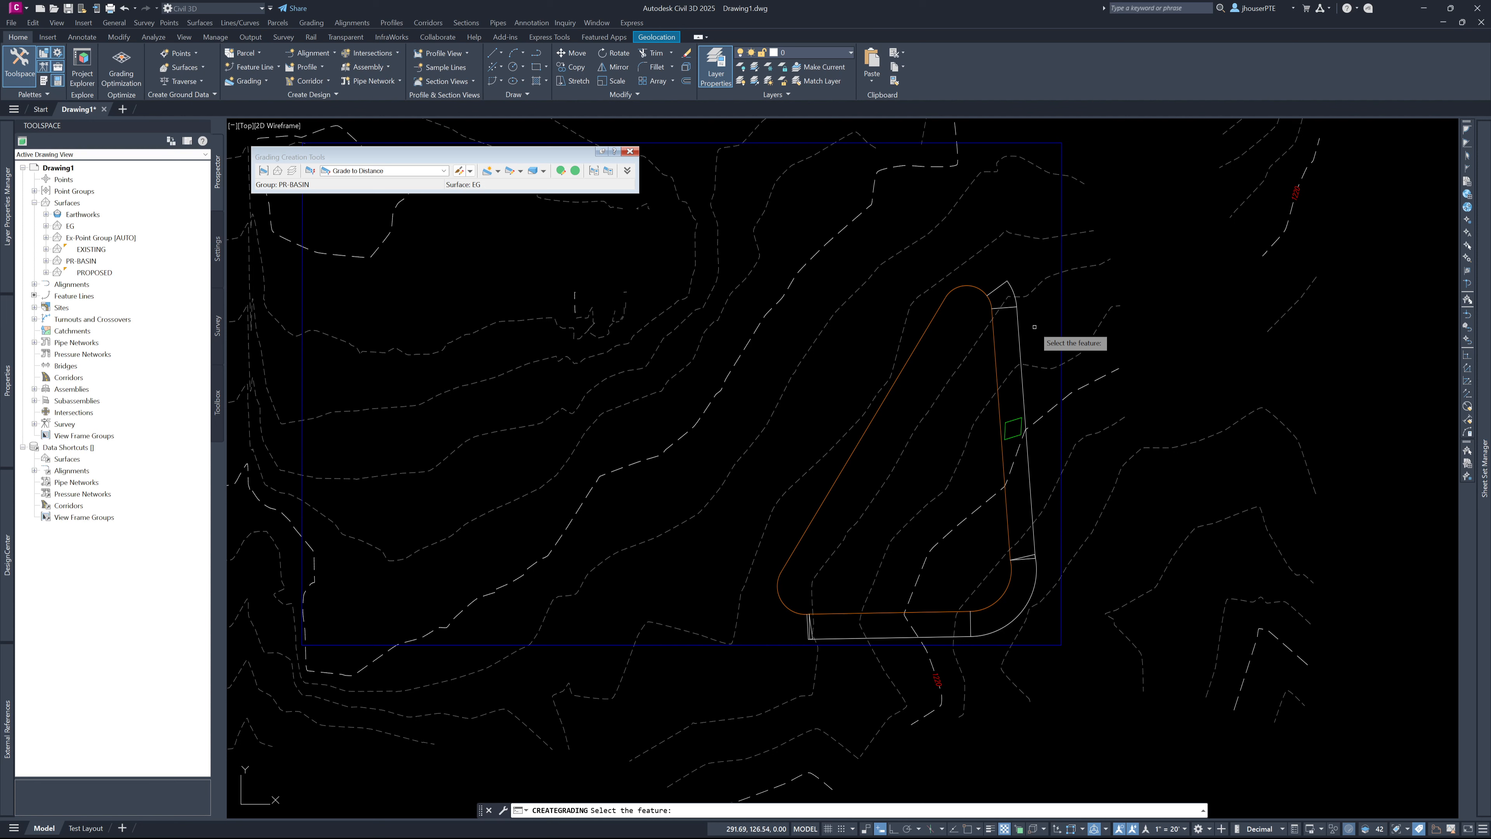
pyautogui.press('Escape')
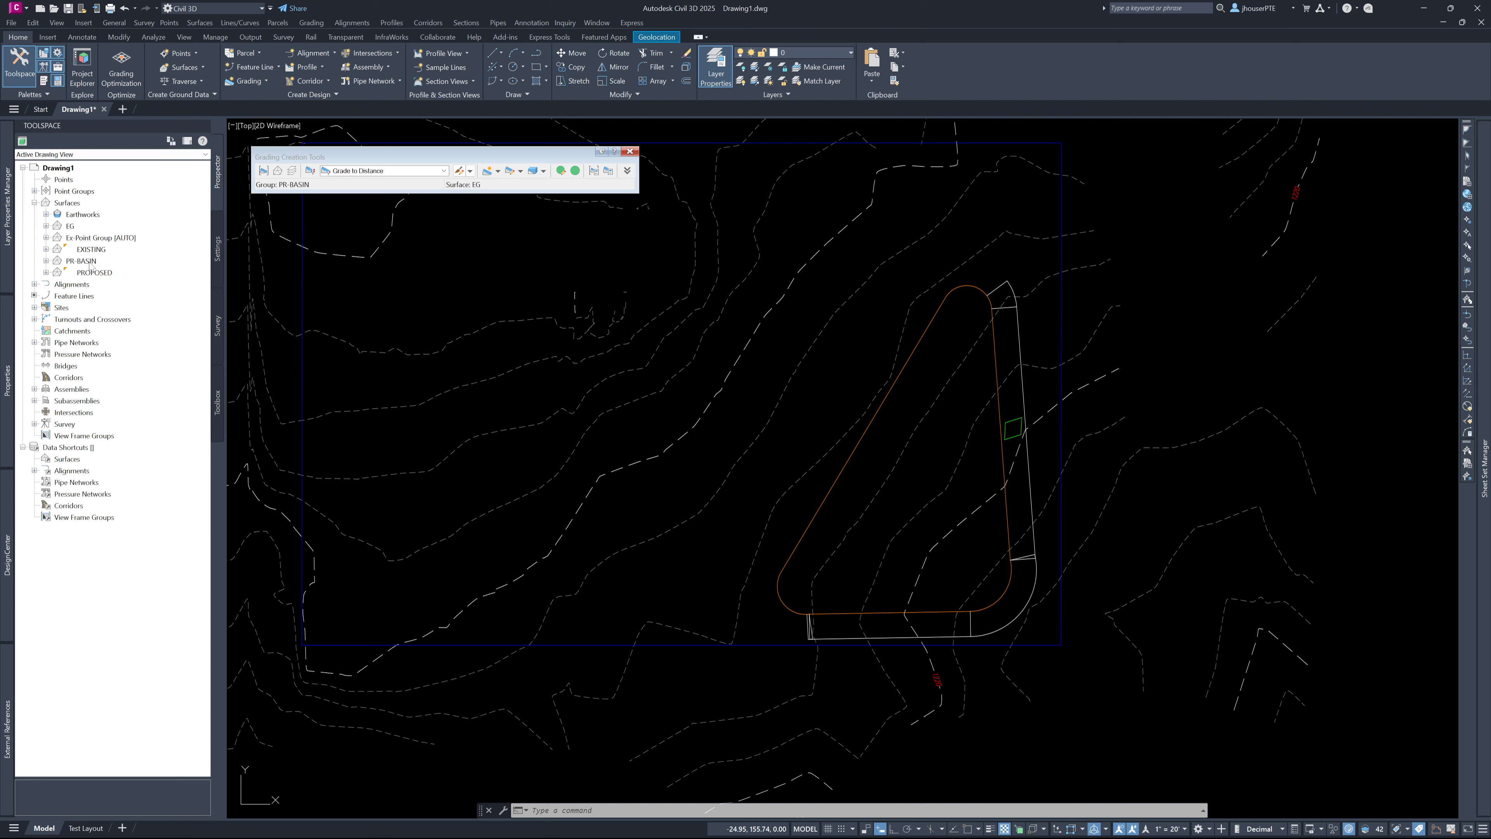
# Expand the PR-BASIN surface's contents and inspect the new grading along the basin's south and east sides.
pyautogui.doubleClick(82, 261)
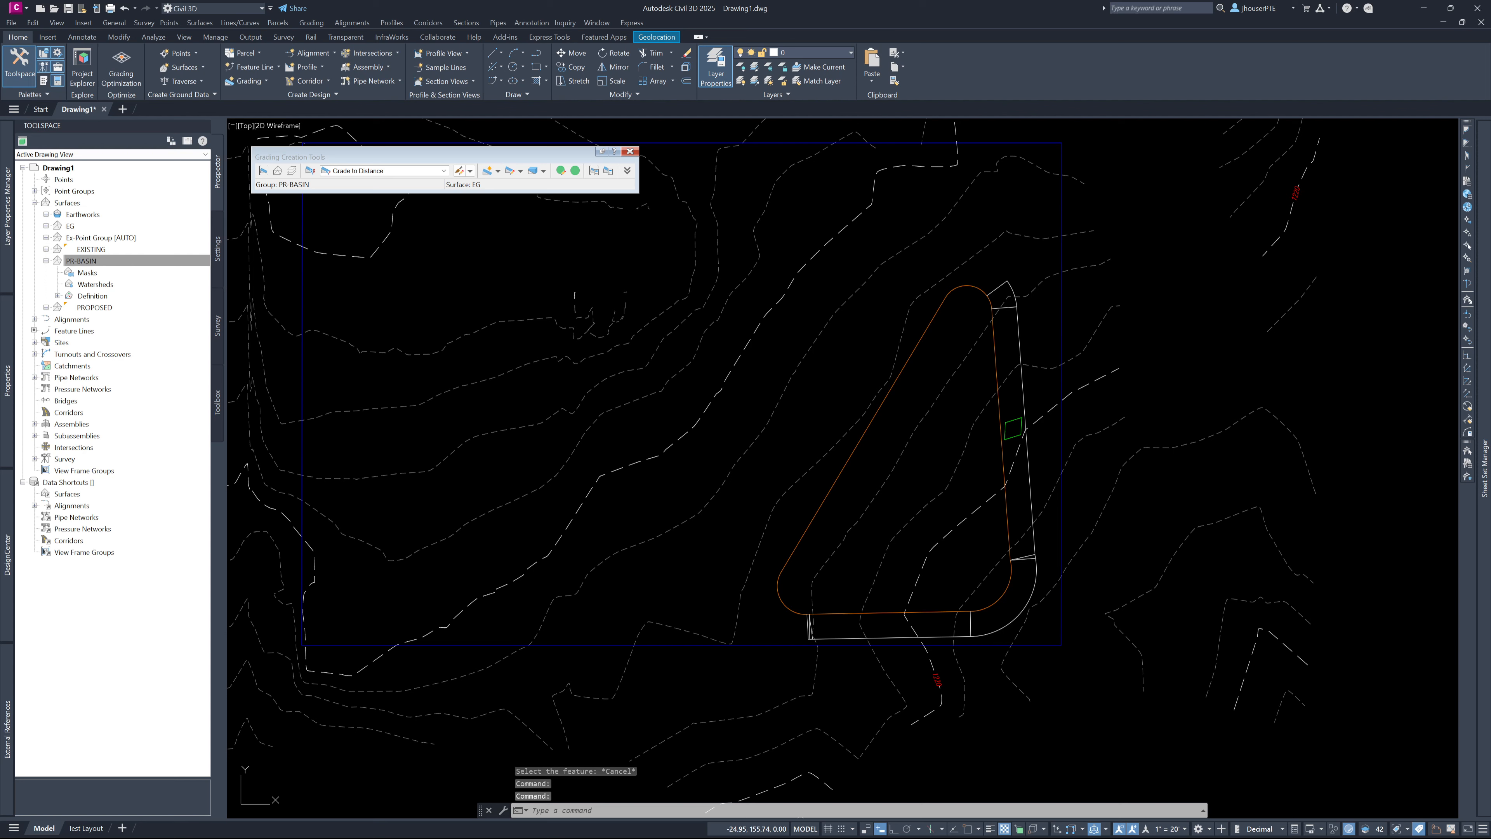
pyautogui.scroll(2, 1195, 455)
pyautogui.click(910, 398)
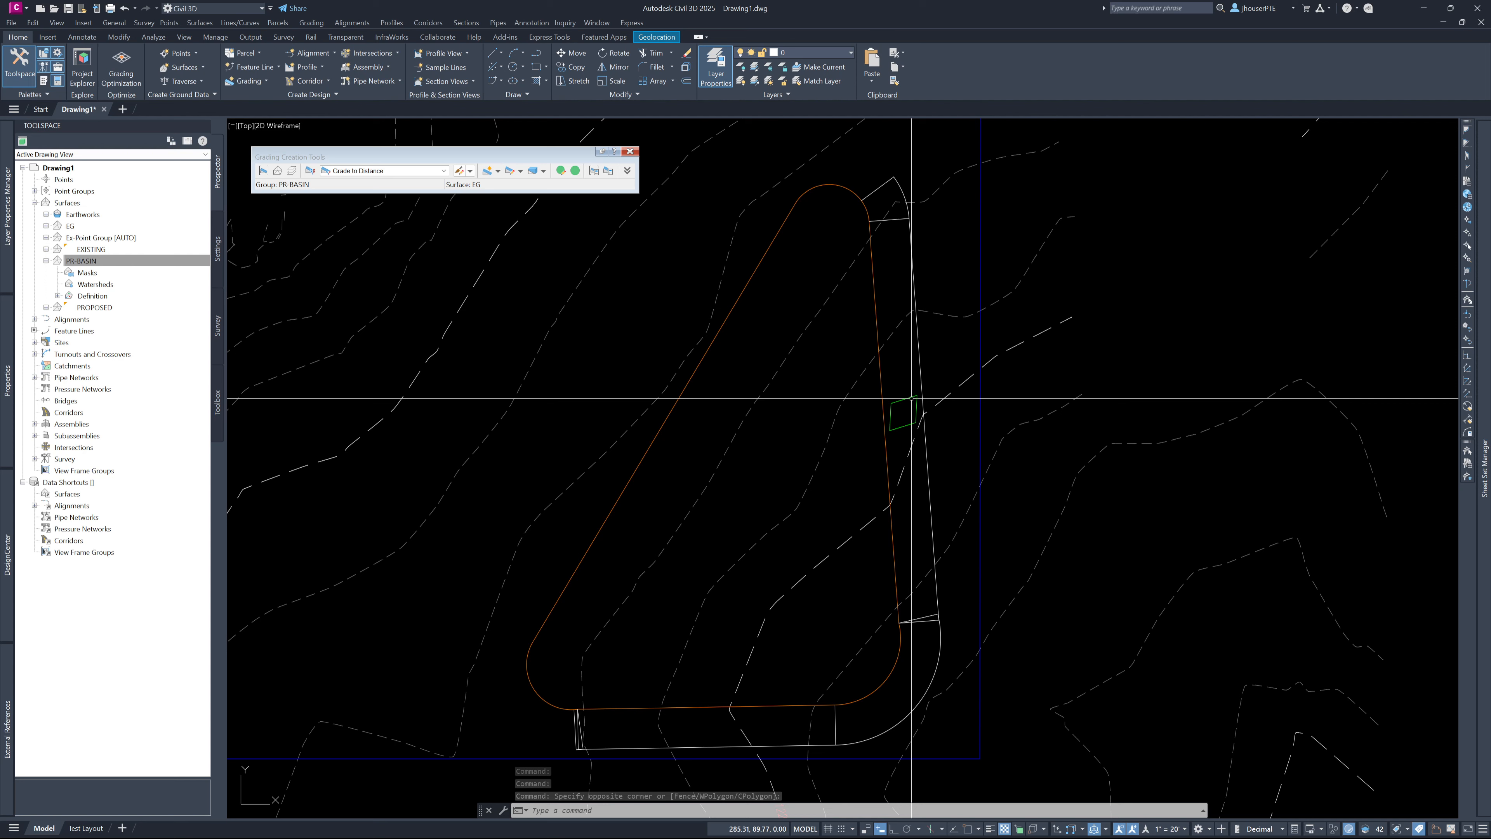
pyautogui.press('Escape')
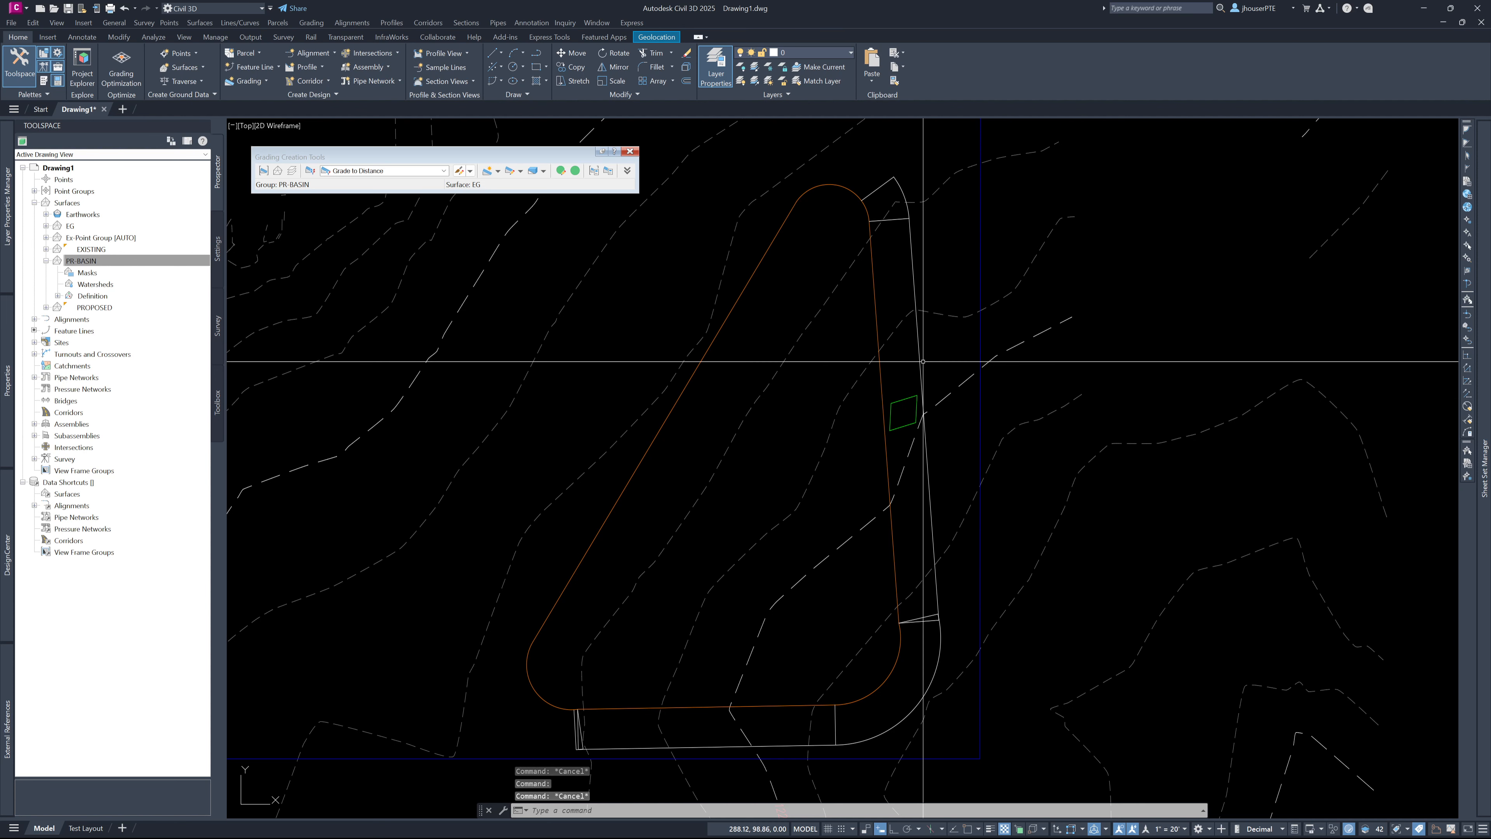
# Create a 3:1 to surface grading along the entire outer edge of the berm and check its southwest end.
pyautogui.click(921, 361)
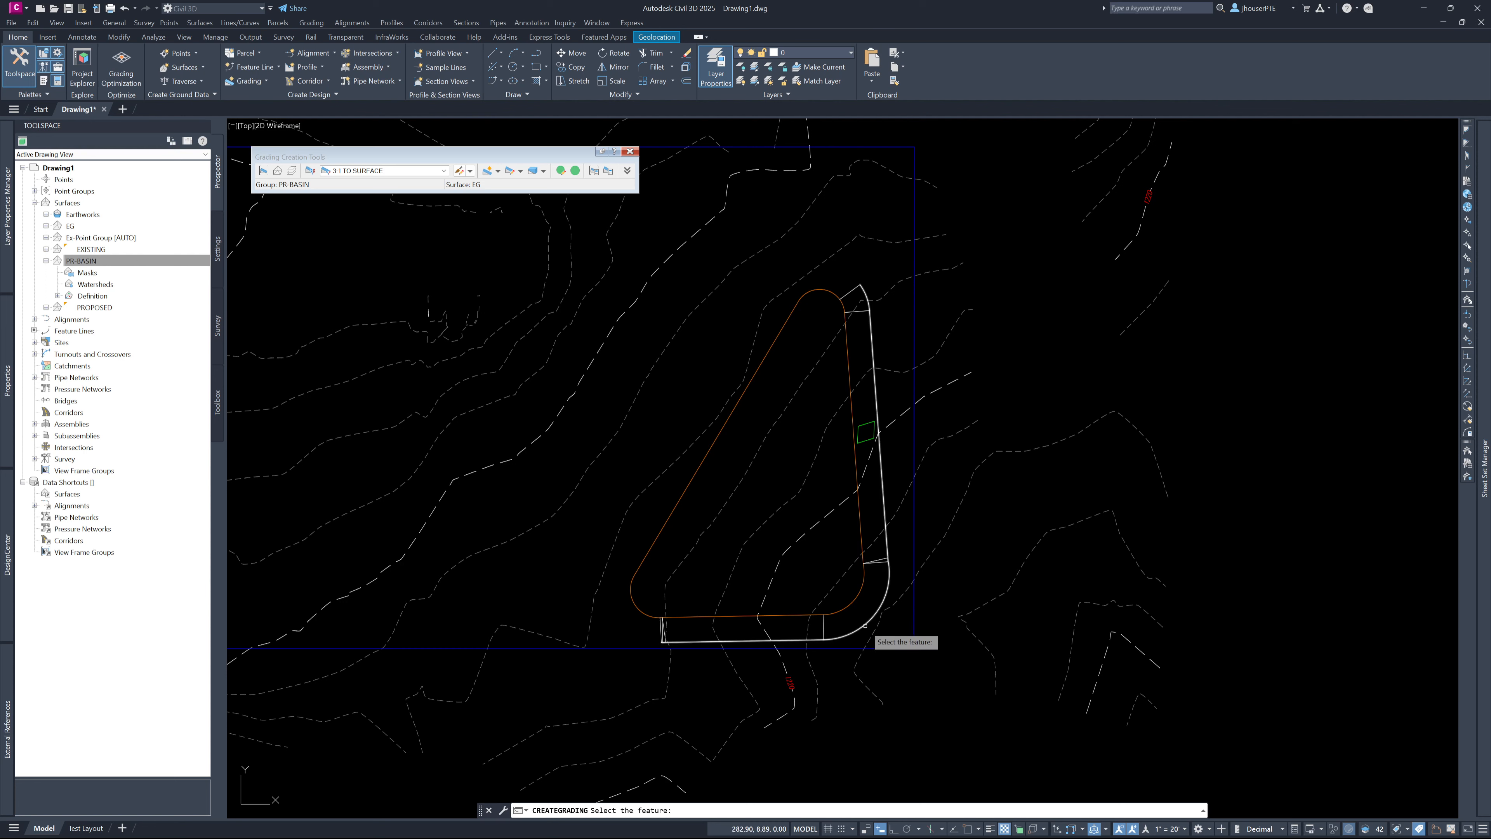
pyautogui.click(864, 625)
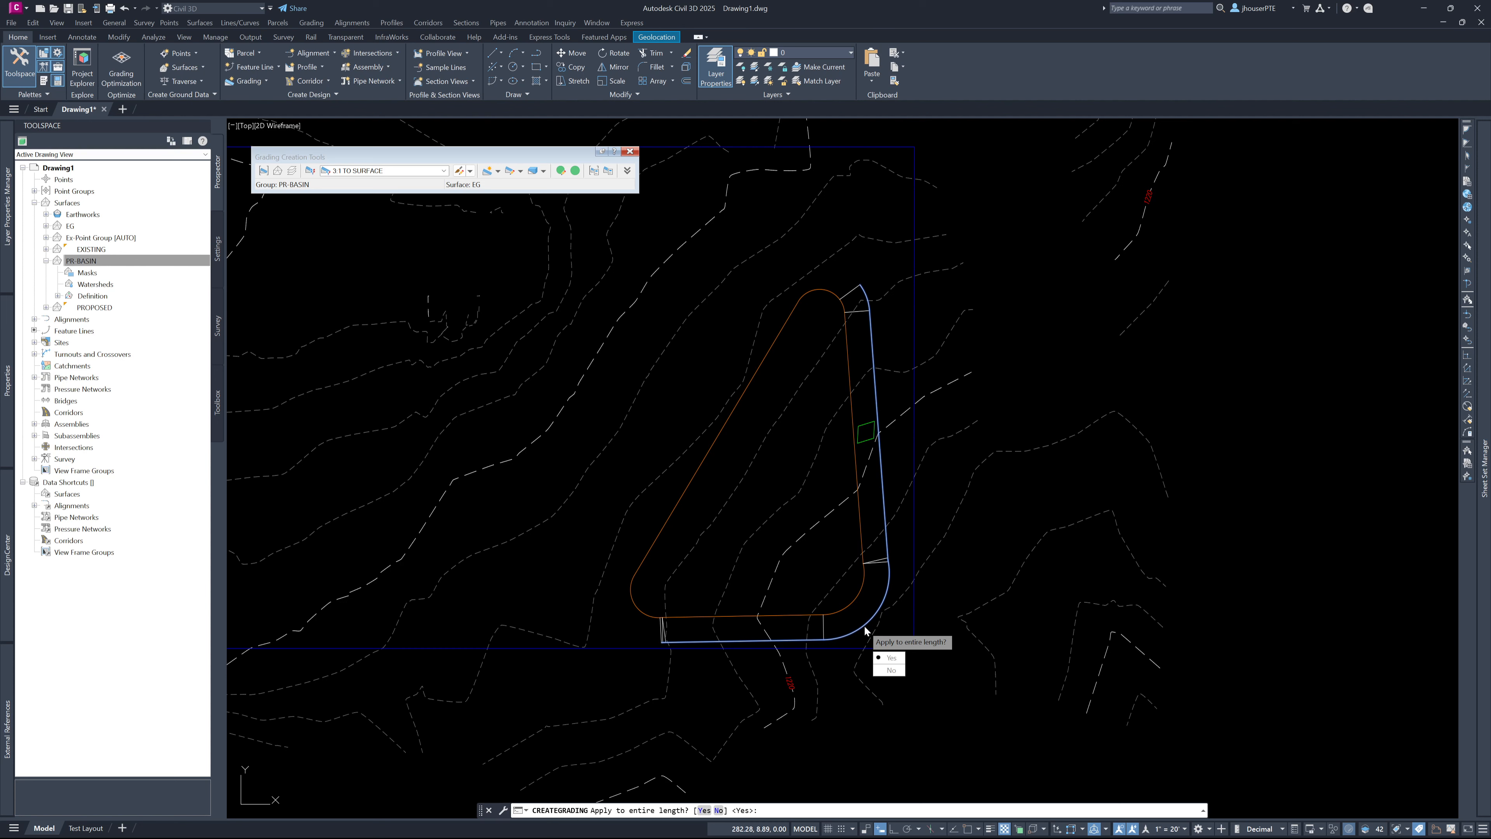
pyautogui.press('Return')
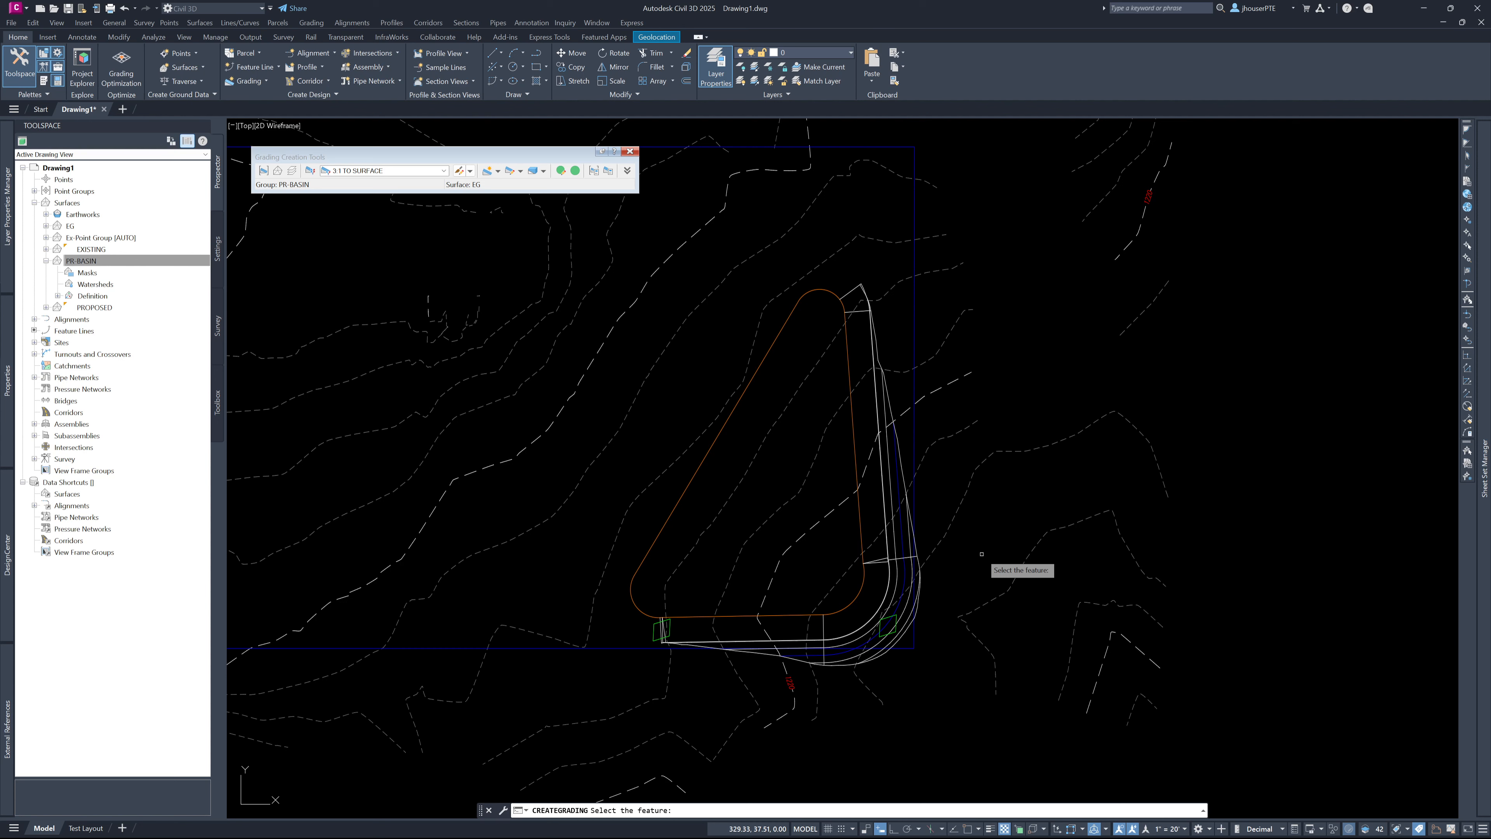
pyautogui.press('Escape')
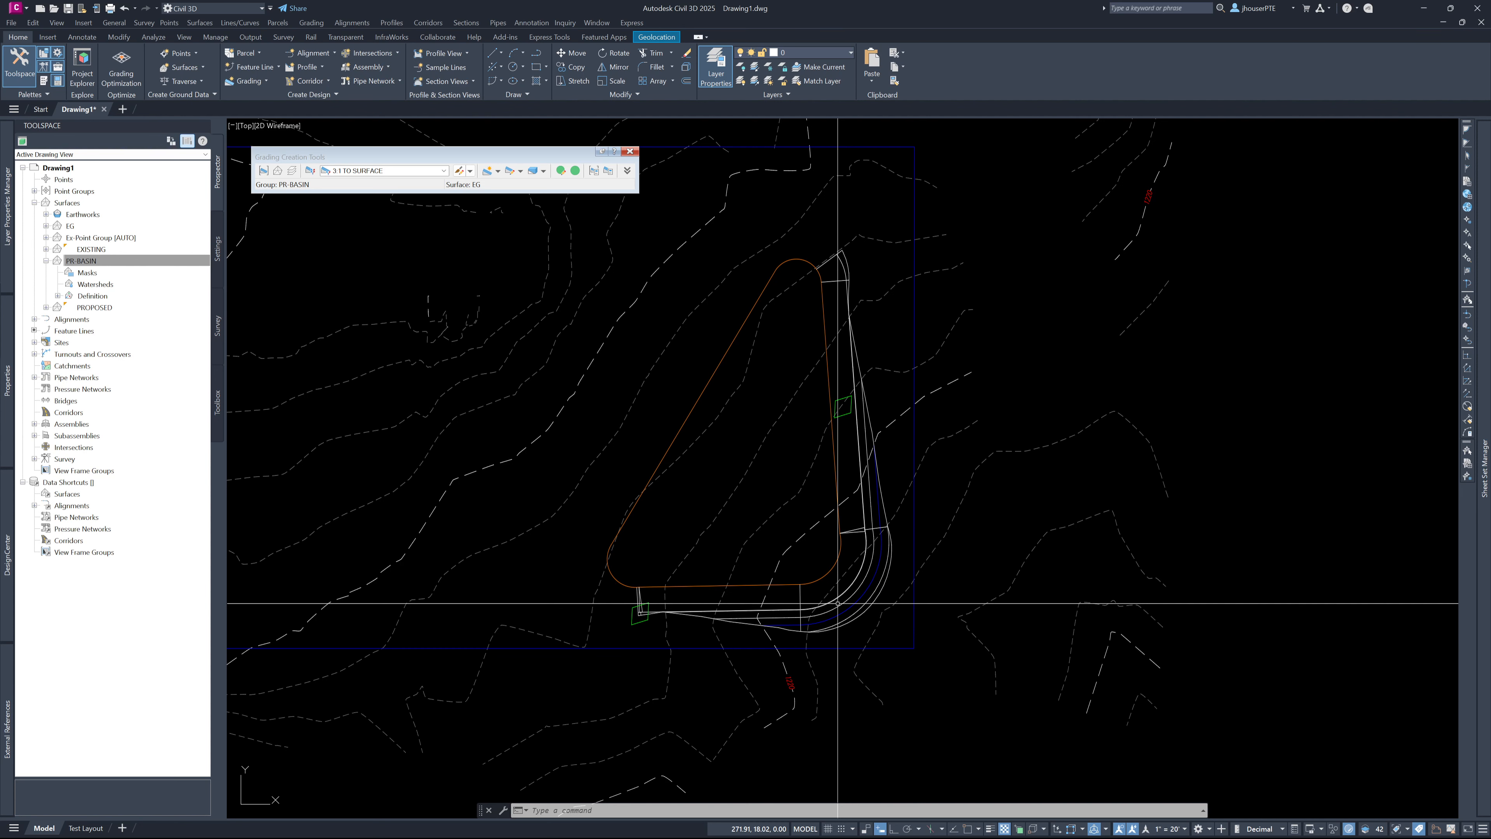
pyautogui.scroll(6, 684, 629)
pyautogui.click(680, 567)
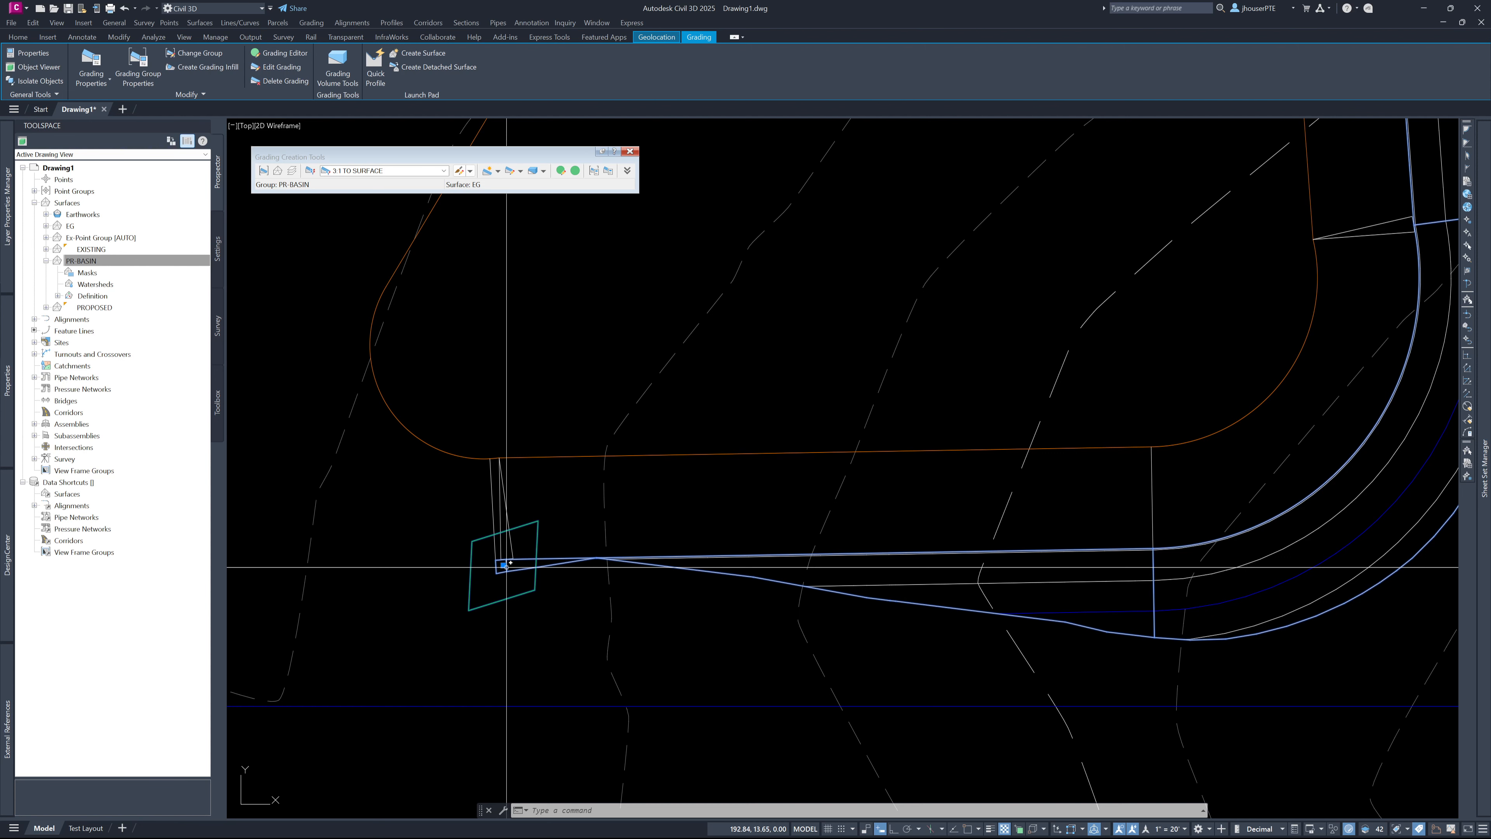
pyautogui.press('Escape')
# Create a 3:1 to surface grading outside the basin feature line, from the north arc along the west side to the southwest arc.
pyautogui.scroll(-5, 639, 664)
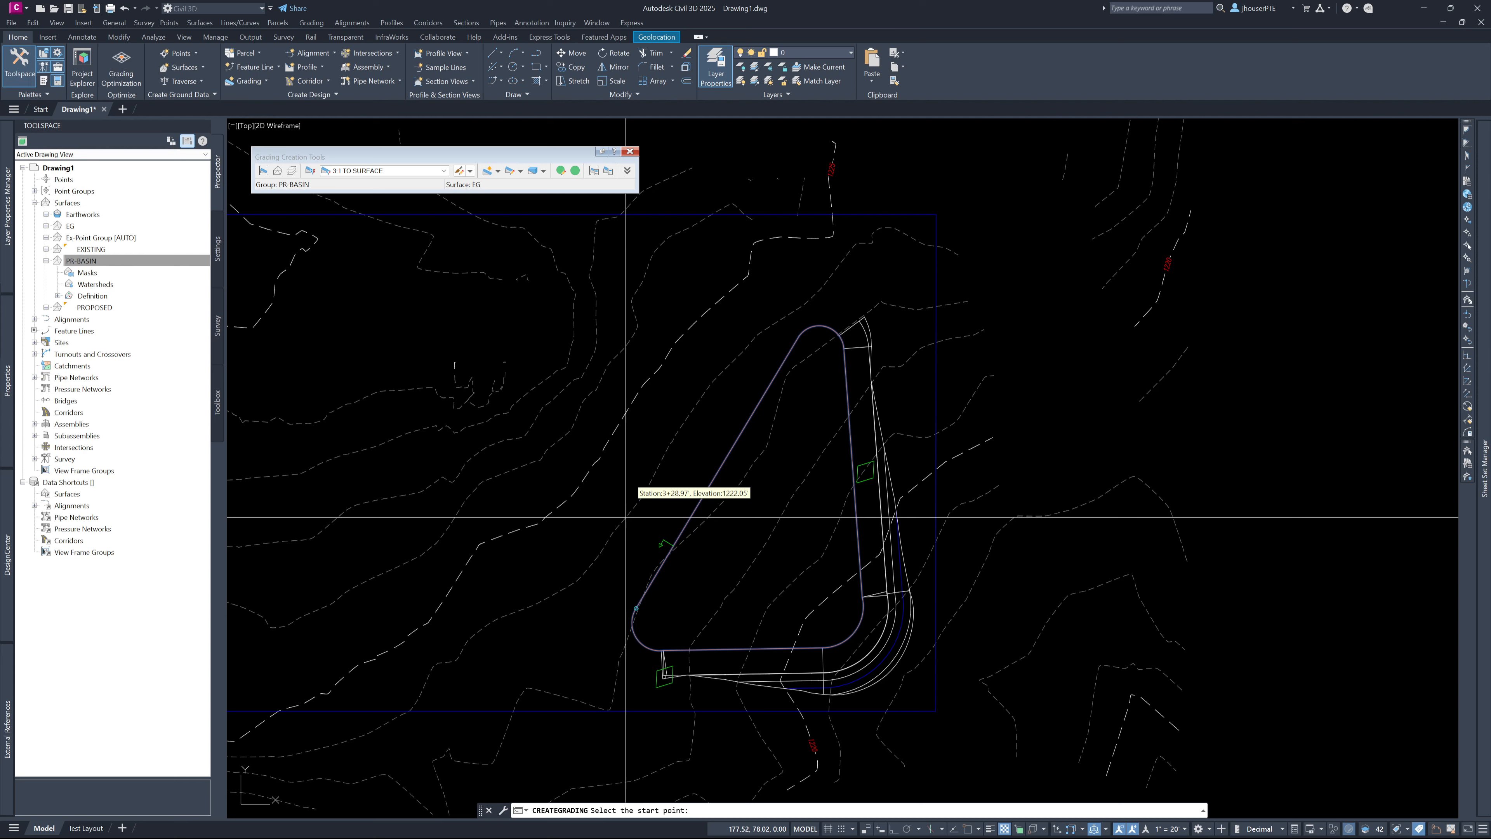
pyautogui.click(839, 321)
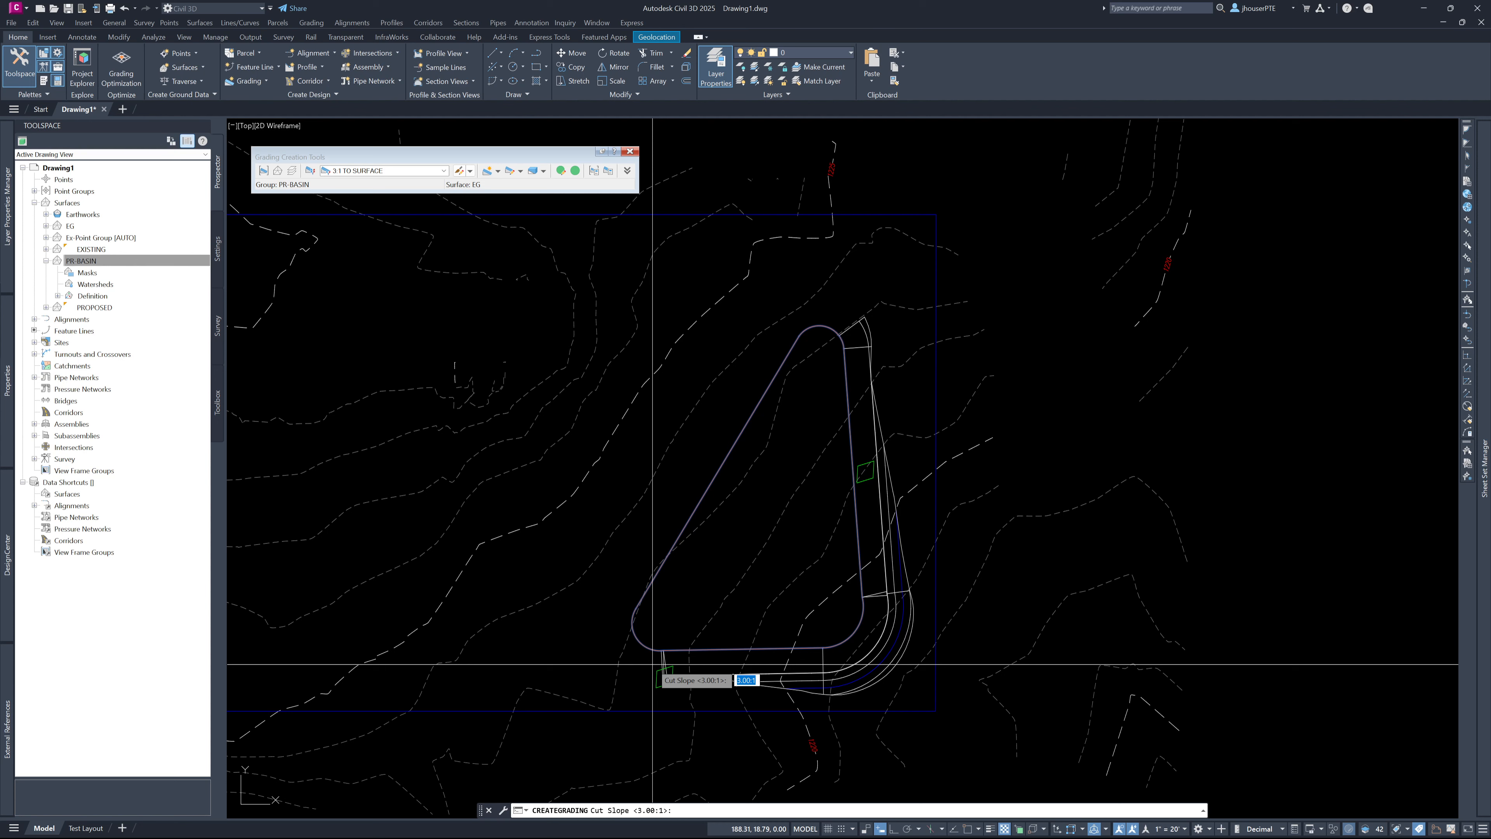
pyautogui.press('Return')
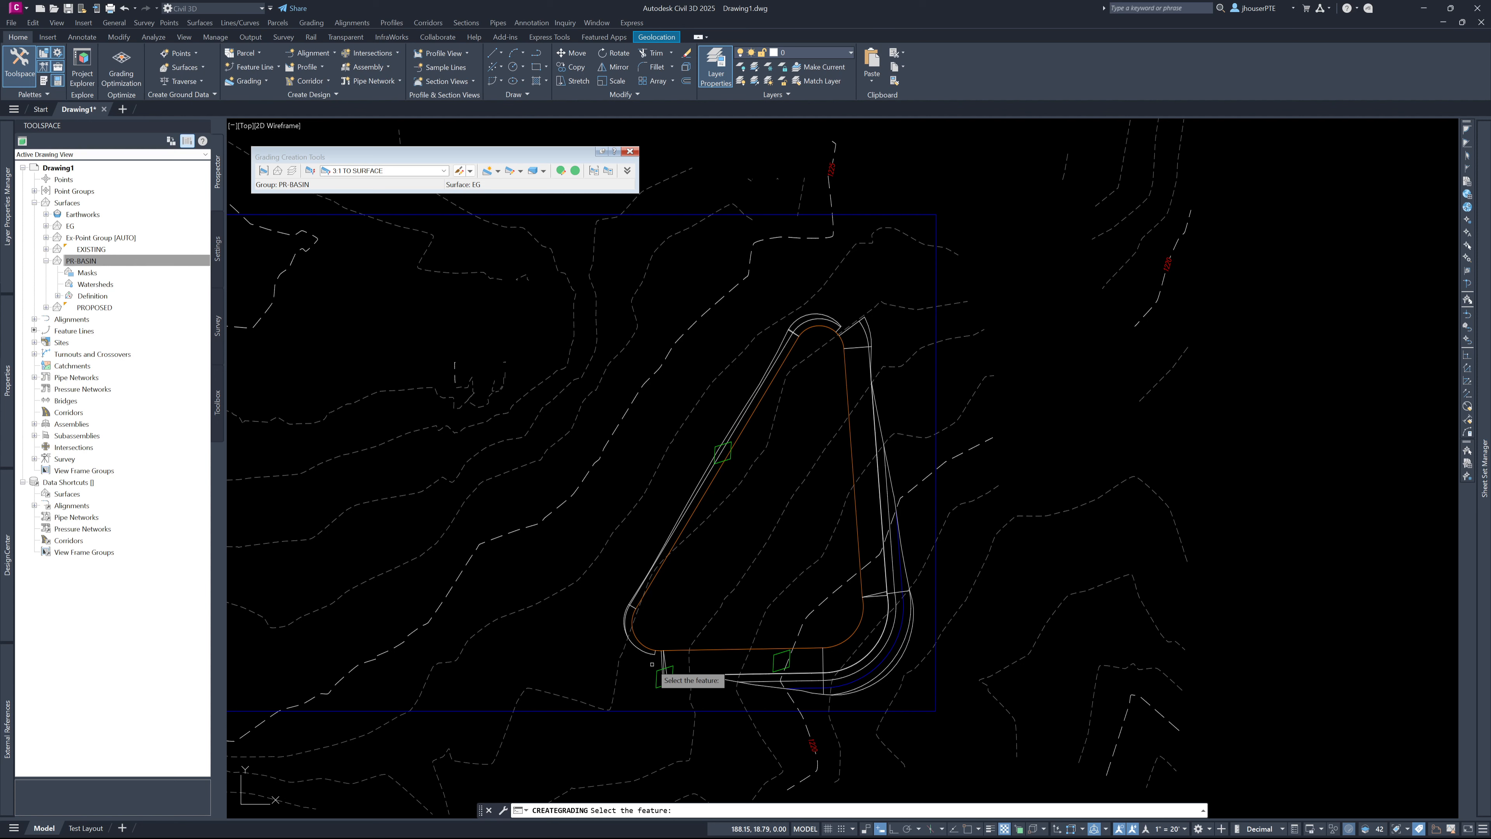
pyautogui.press('Return')
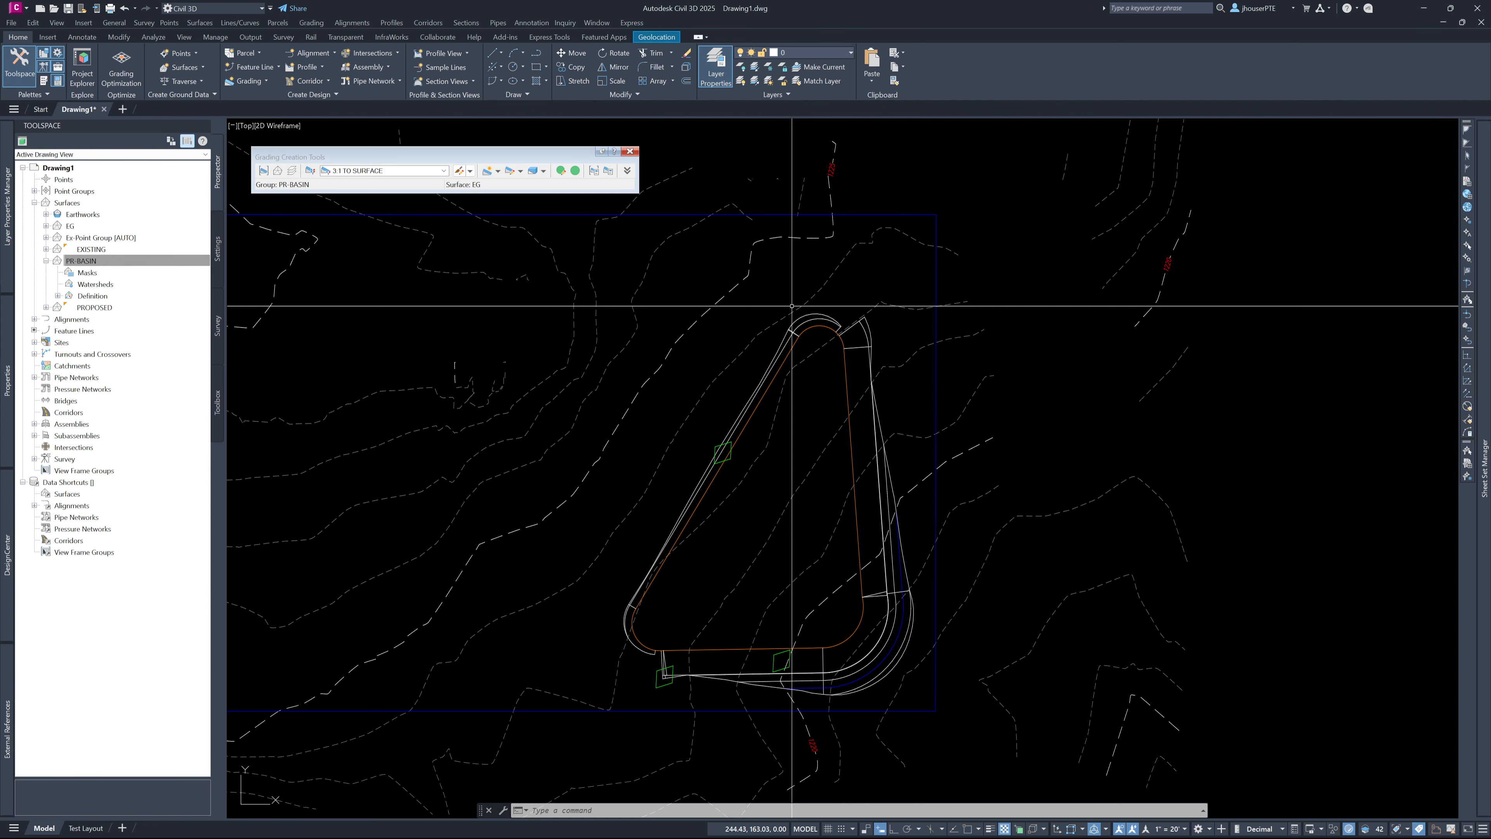
# Stretch the west slope grading's end and the berm's end toward each other on the north arc.
pyautogui.scroll(6, 844, 324)
pyautogui.click(796, 367)
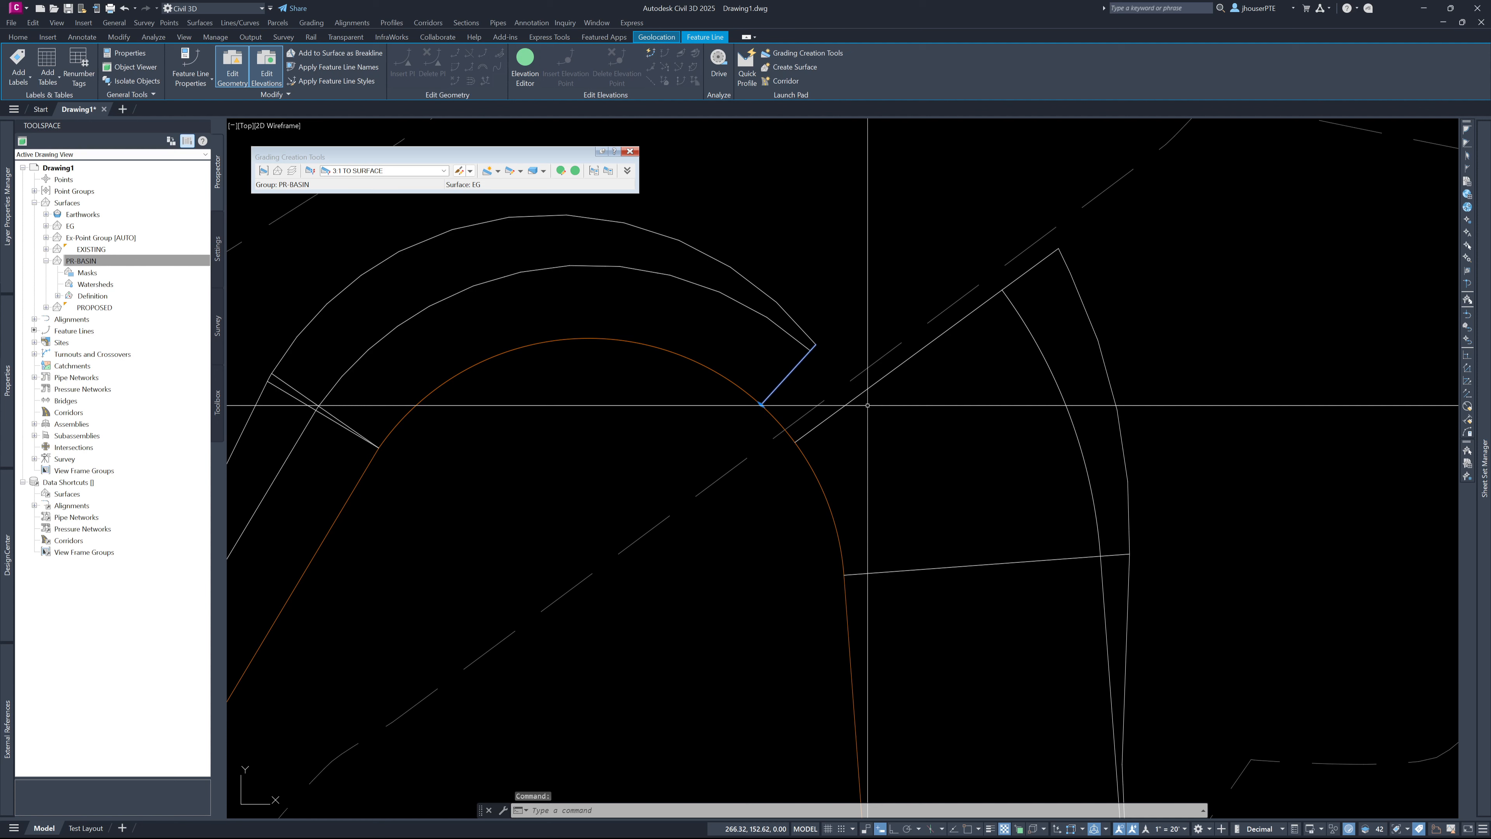
pyautogui.press('Escape')
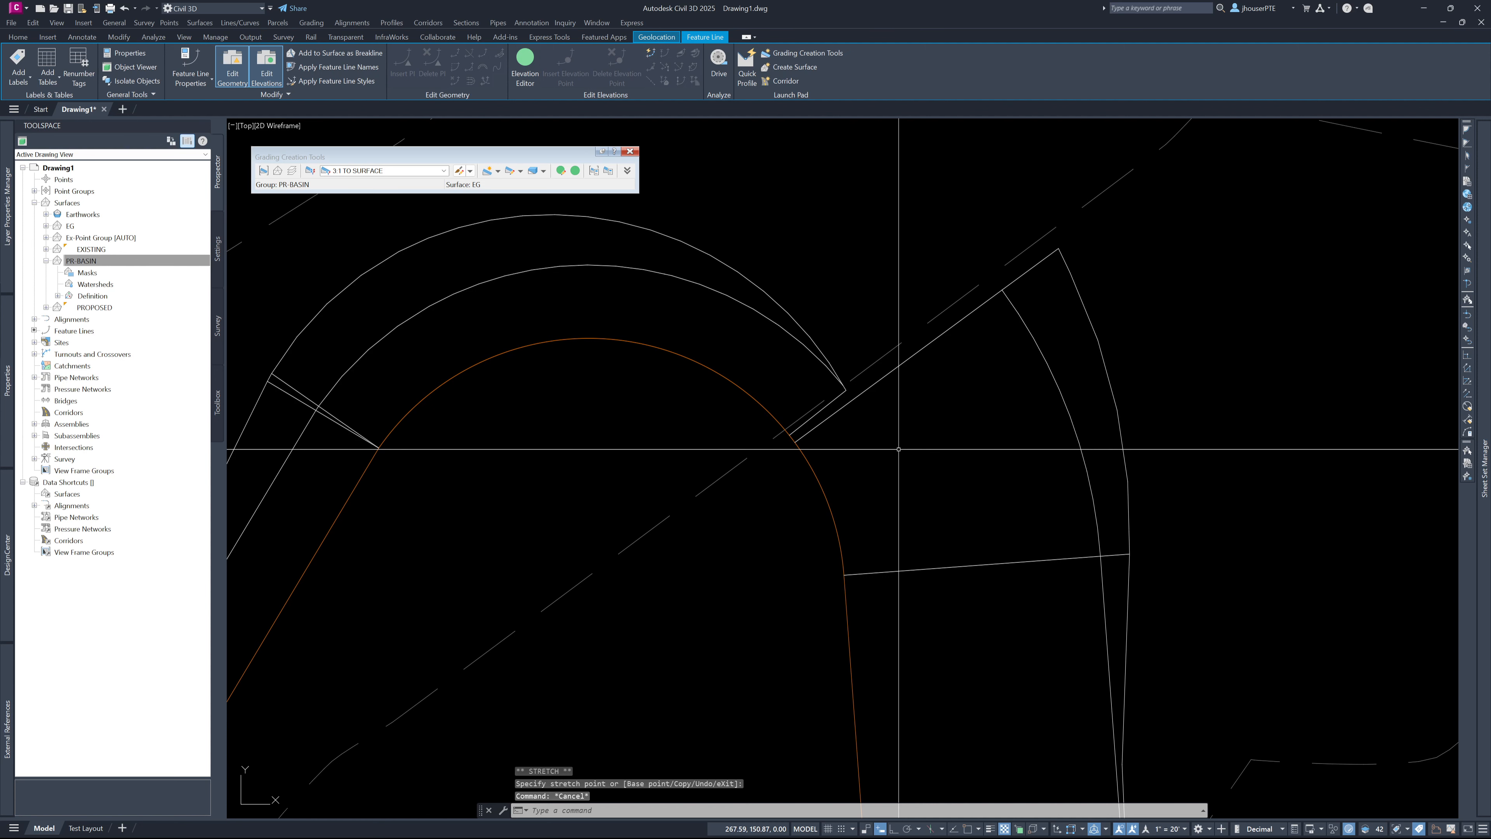
pyautogui.scroll(2, 898, 449)
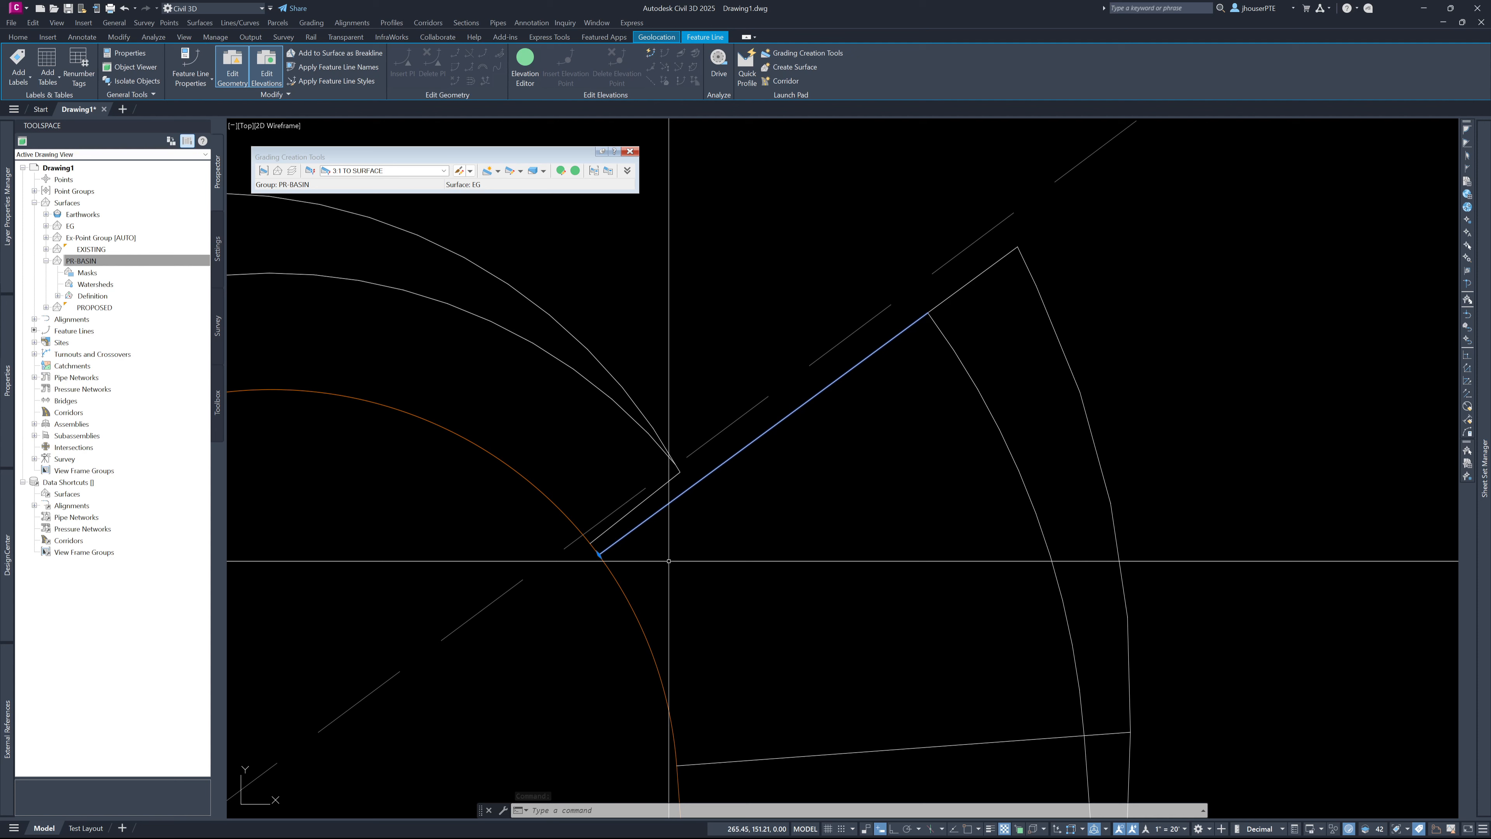
pyautogui.scroll(2, 599, 554)
pyautogui.click(598, 553)
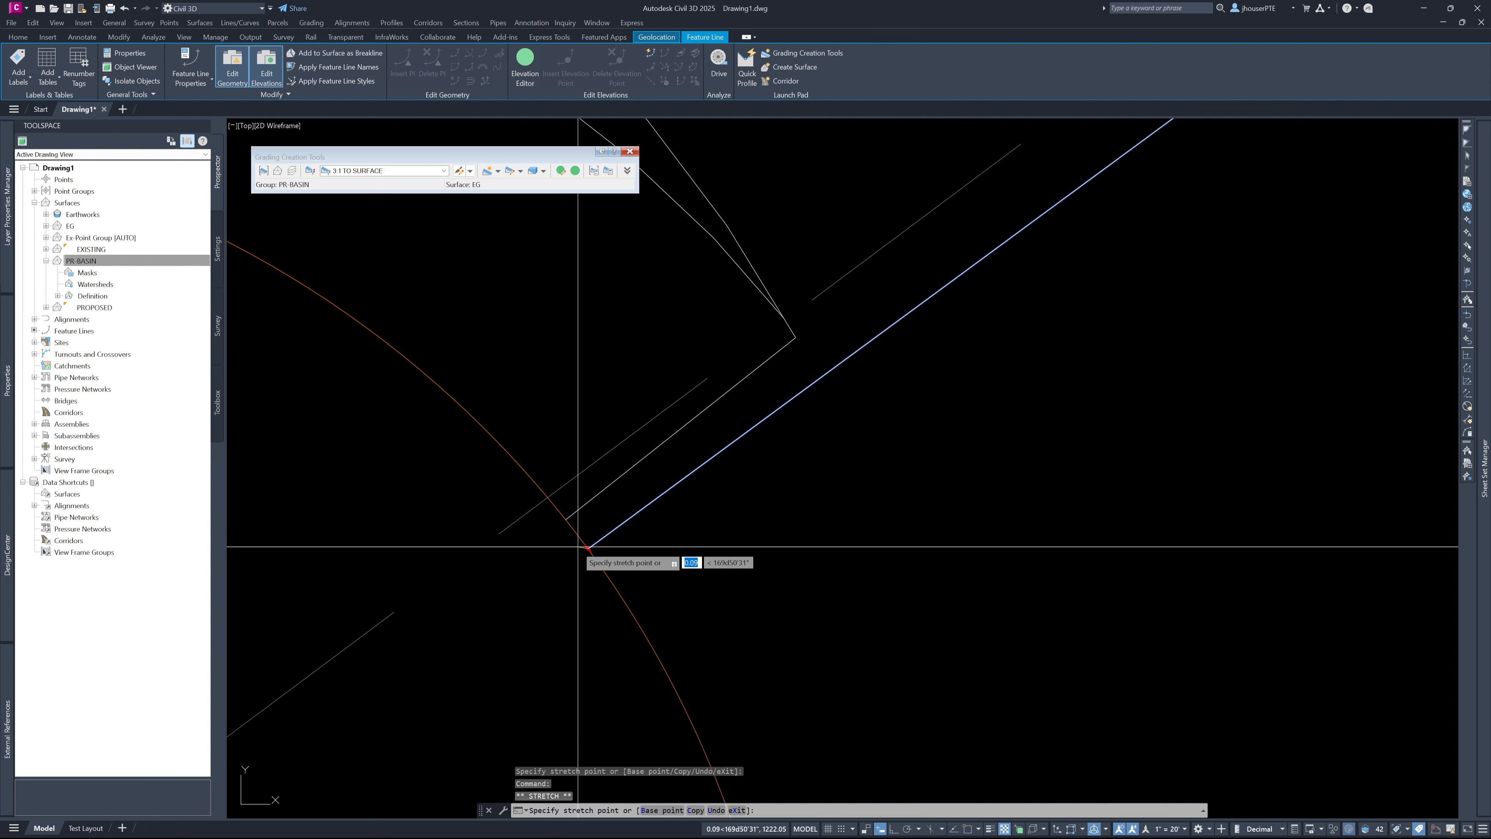
pyautogui.press('Escape')
pyautogui.press('Escape')
# Stretch the berm grading's southwest end eastward along the south side, away from the southwest arc.
pyautogui.scroll(-5, 935, 391)
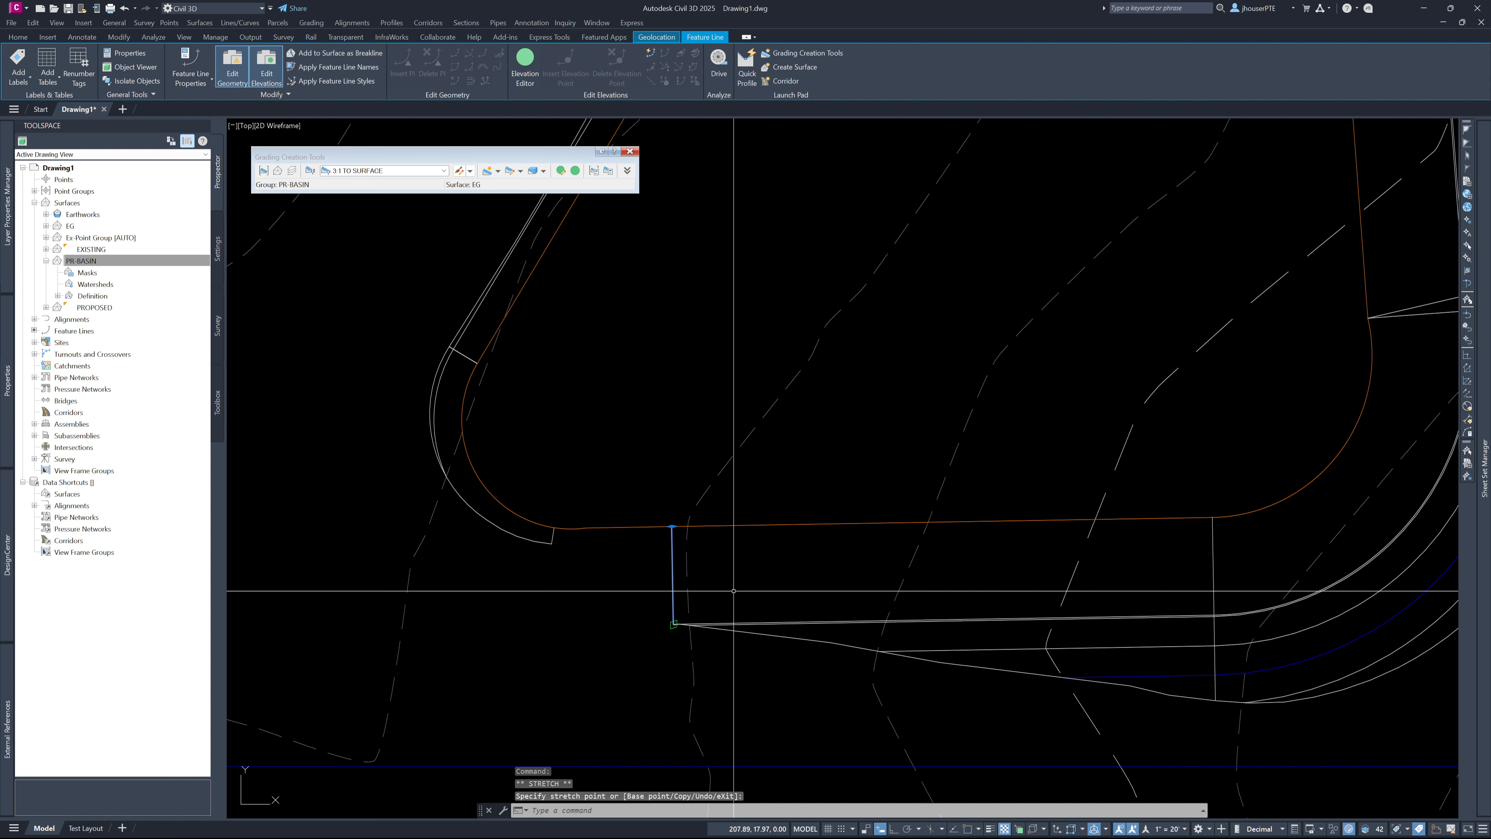
pyautogui.press('Escape')
pyautogui.press('Escape')
pyautogui.scroll(-4, 569, 590)
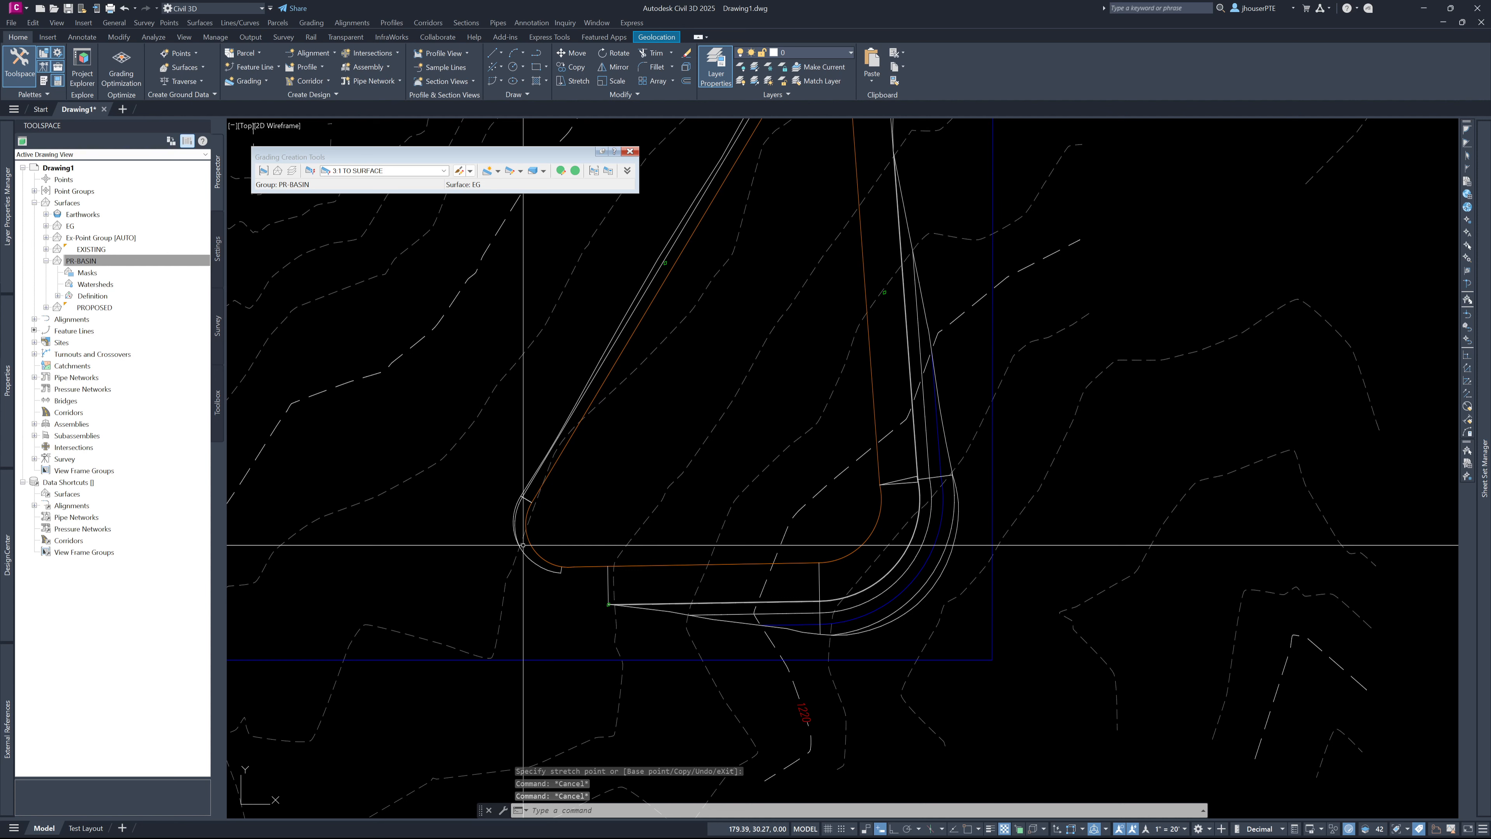
pyautogui.scroll(6, 617, 650)
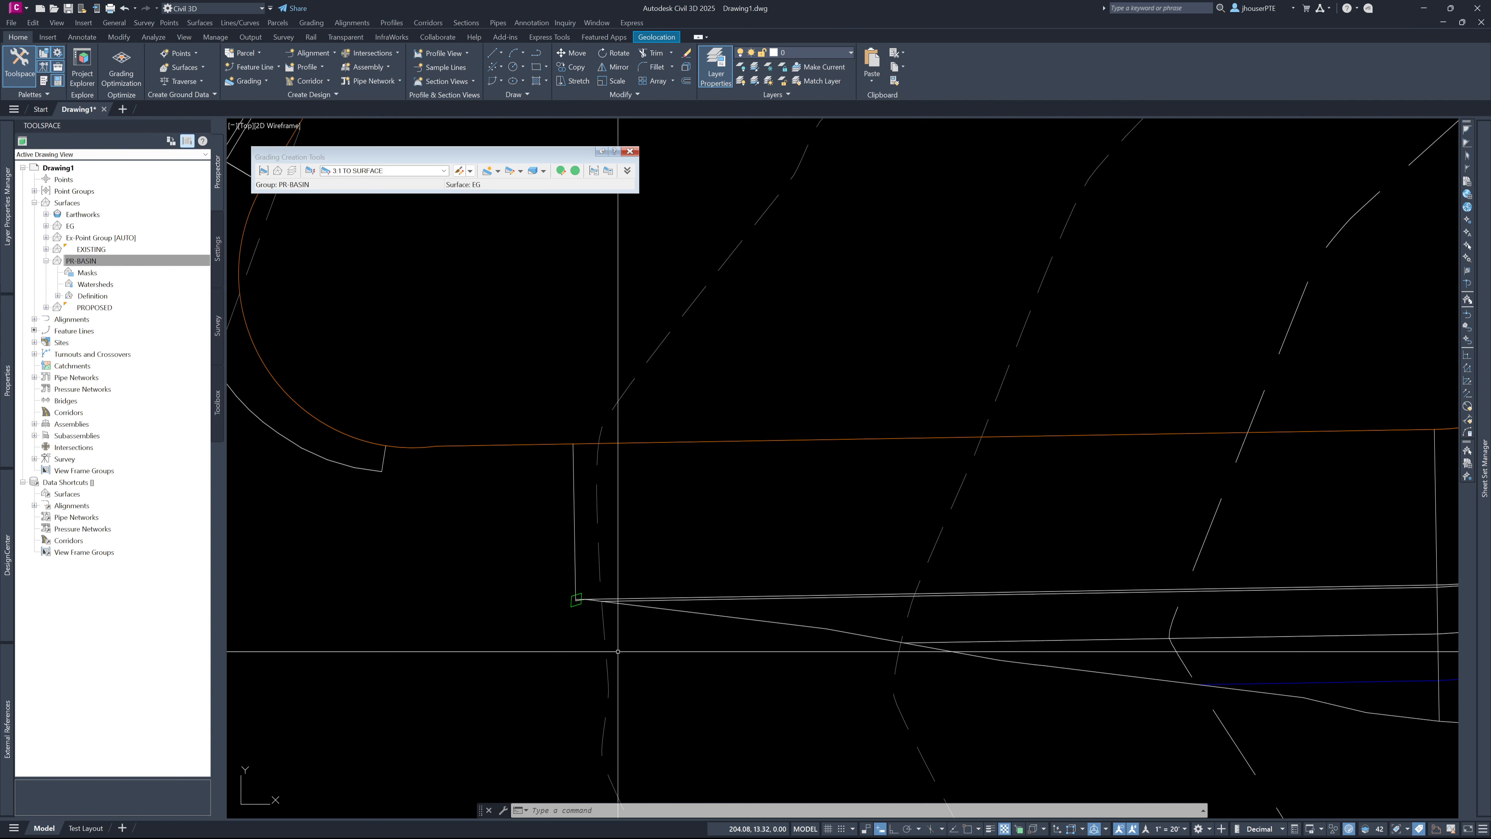
pyautogui.press('Escape')
pyautogui.press('Escape')
pyautogui.scroll(-4, 676, 781)
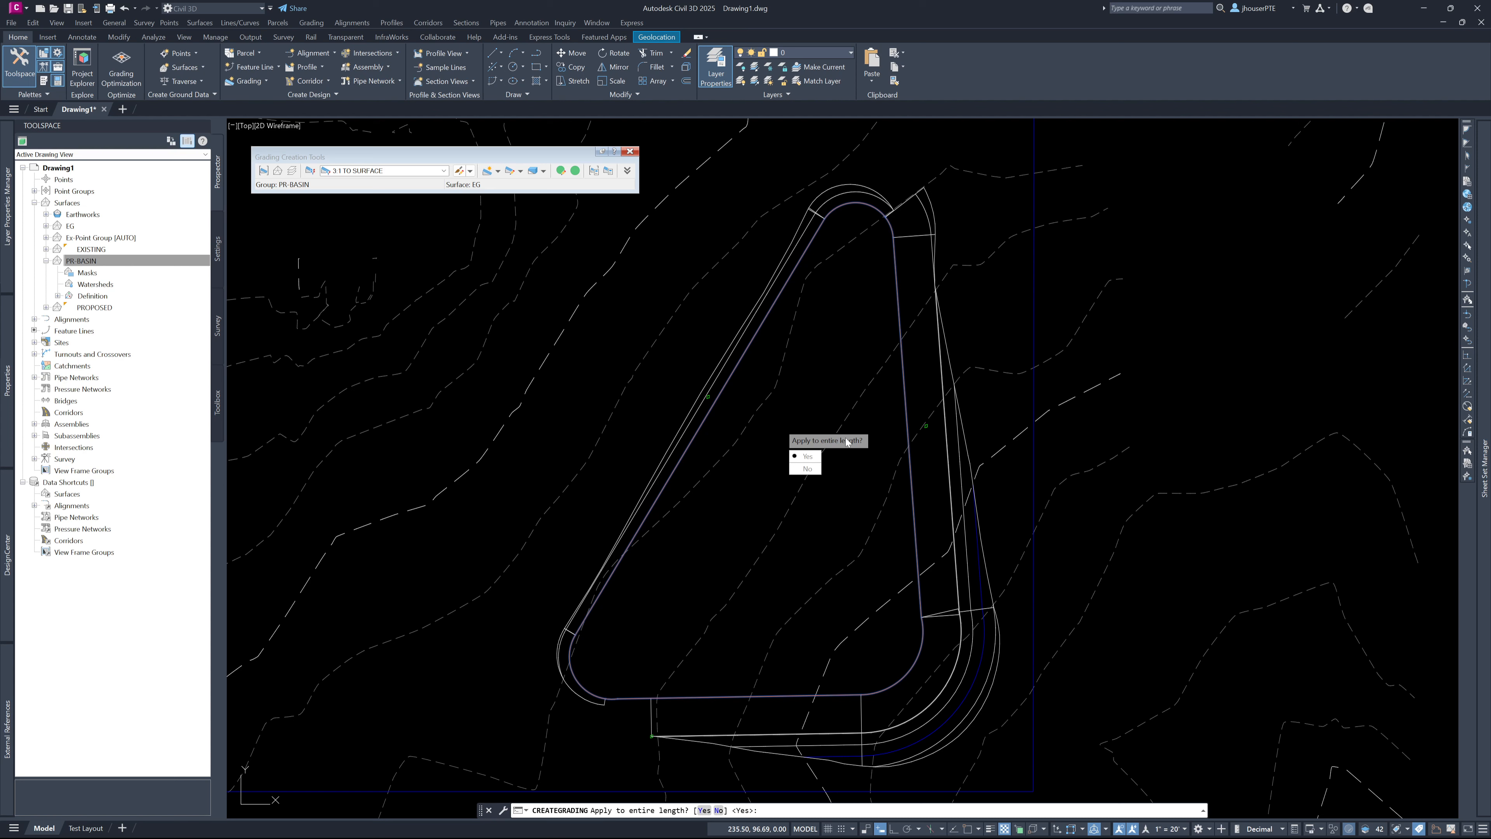
# Create a Grade to Relative Elevation grading on the inside of the basin feature line over its entire length.
pyautogui.press('Return')
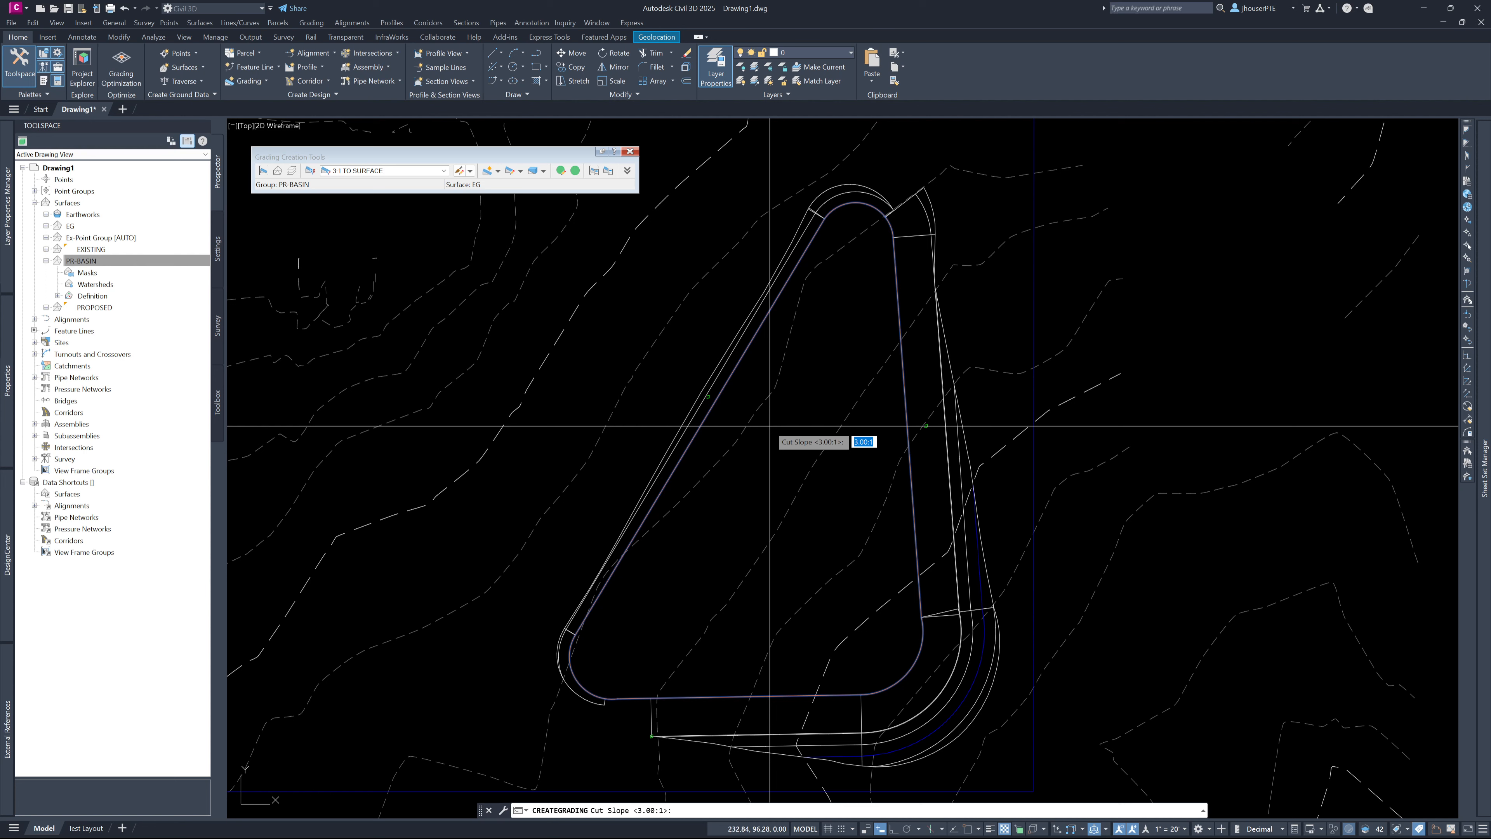
pyautogui.click(388, 171)
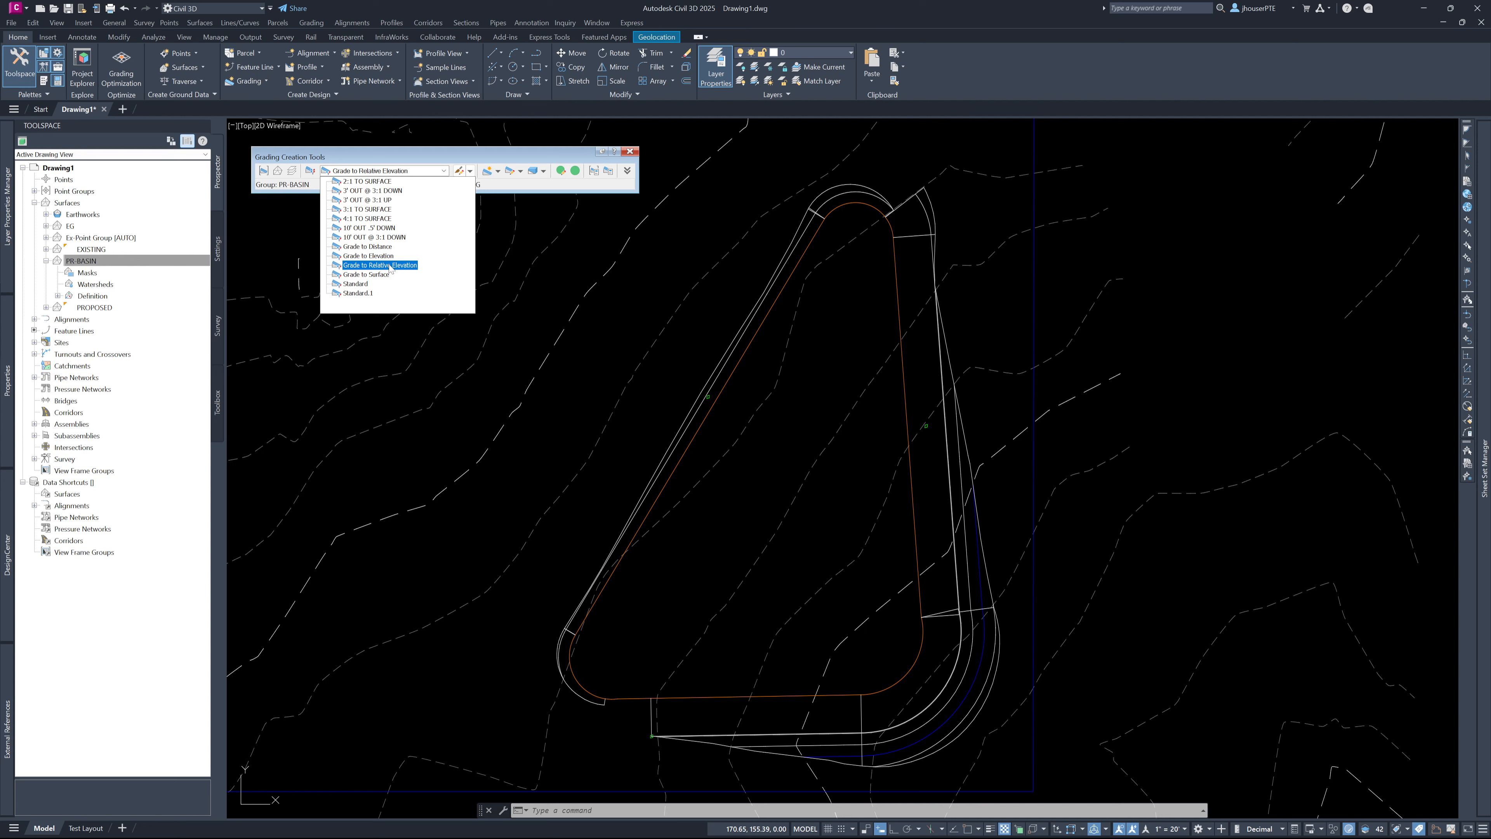
pyautogui.click(390, 266)
pyautogui.click(777, 435)
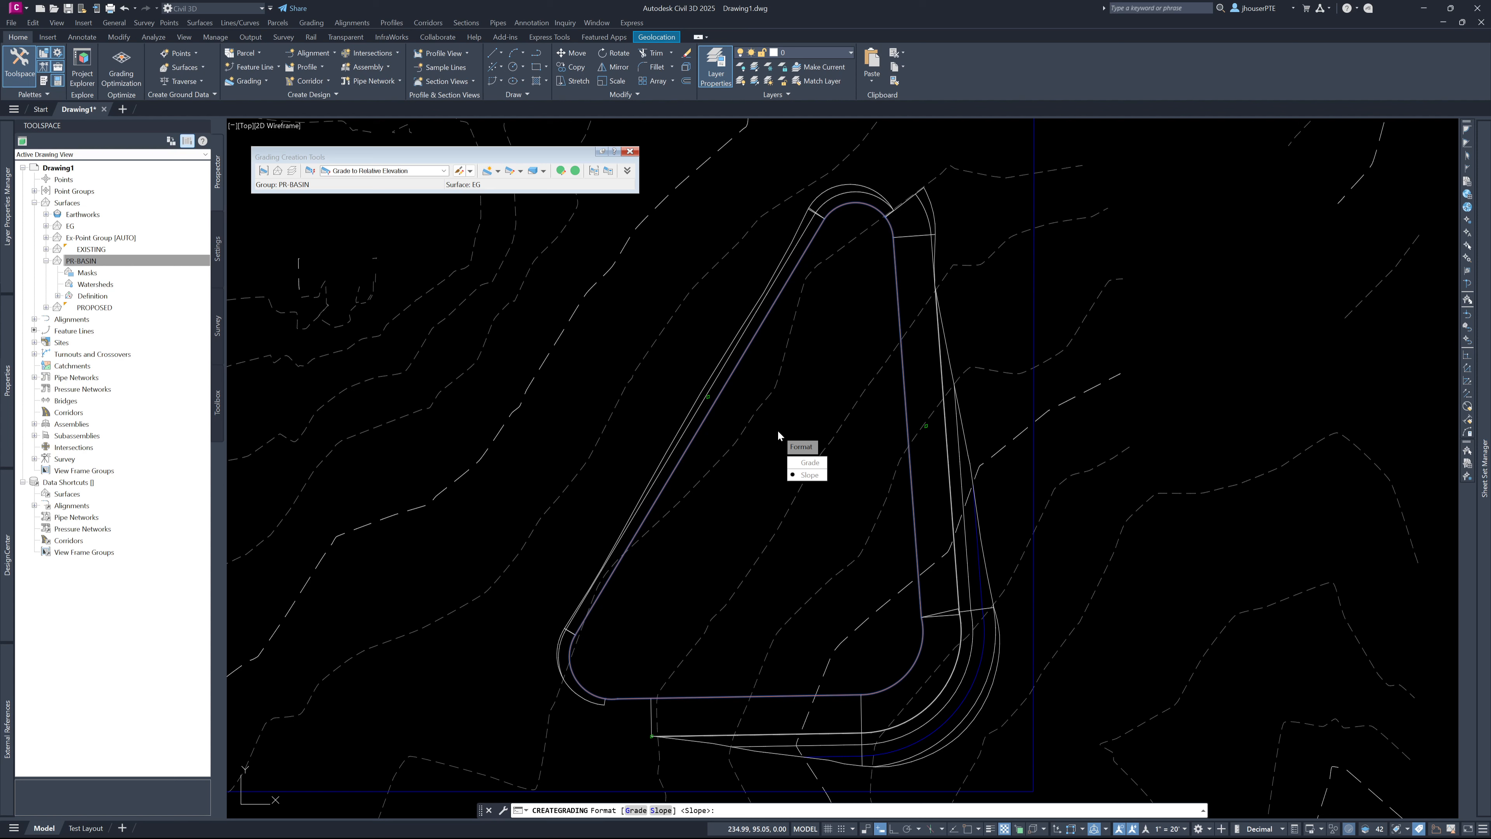
pyautogui.press('Return')
pyautogui.press('Return')
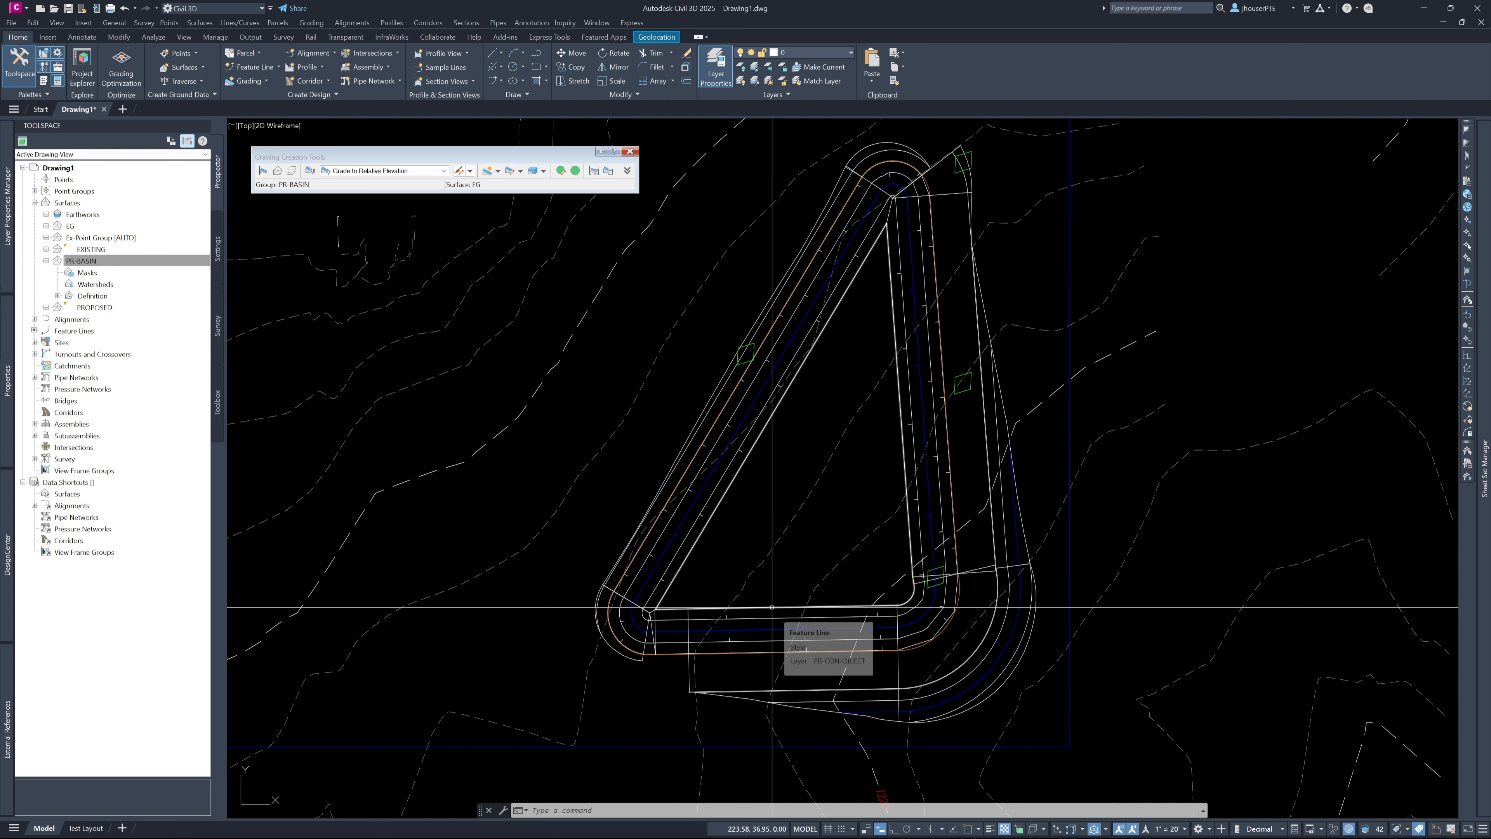
pyautogui.press('Escape')
pyautogui.press('Escape')
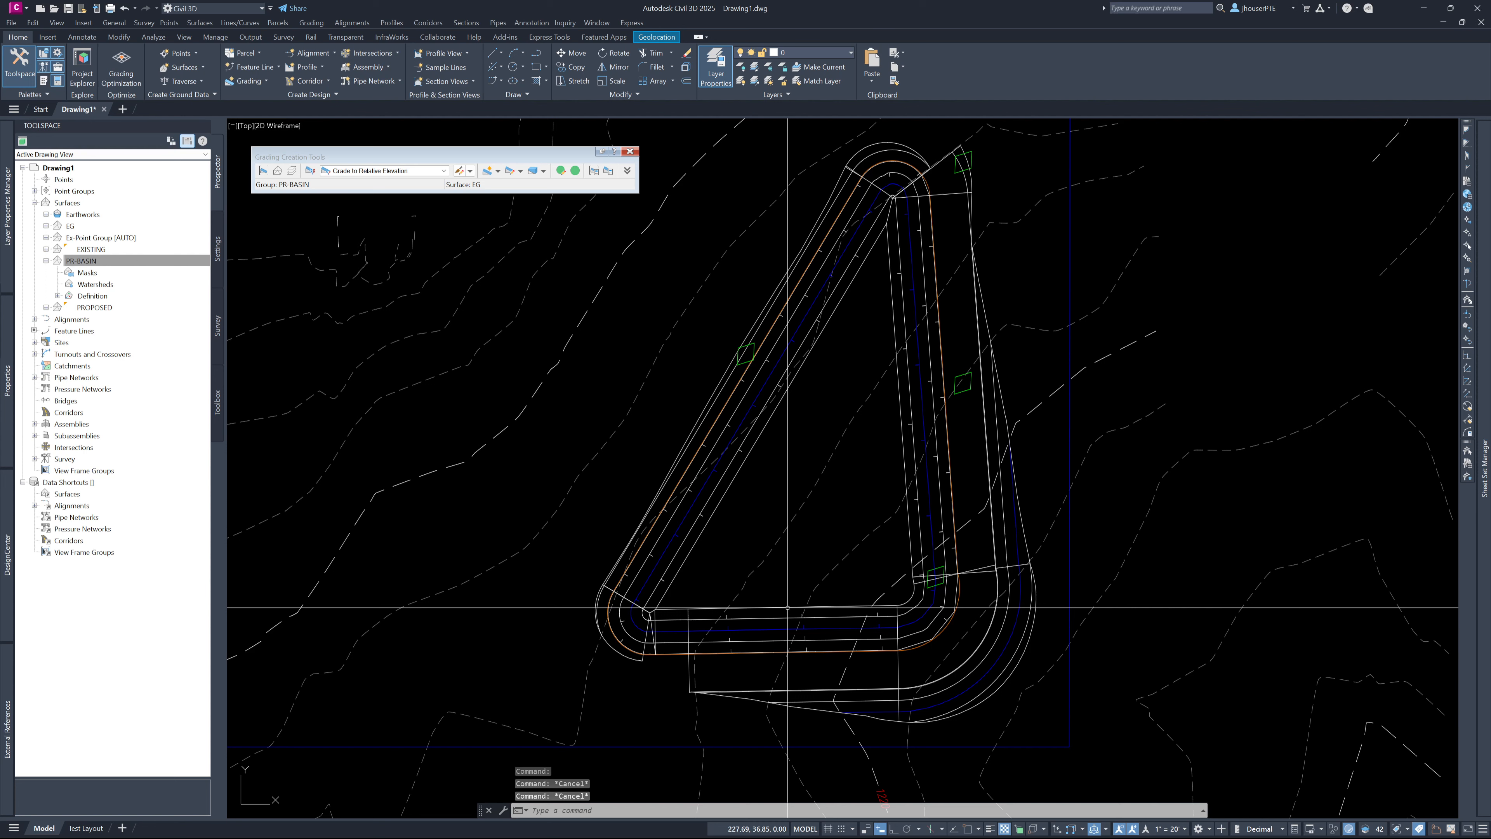
pyautogui.press('Escape')
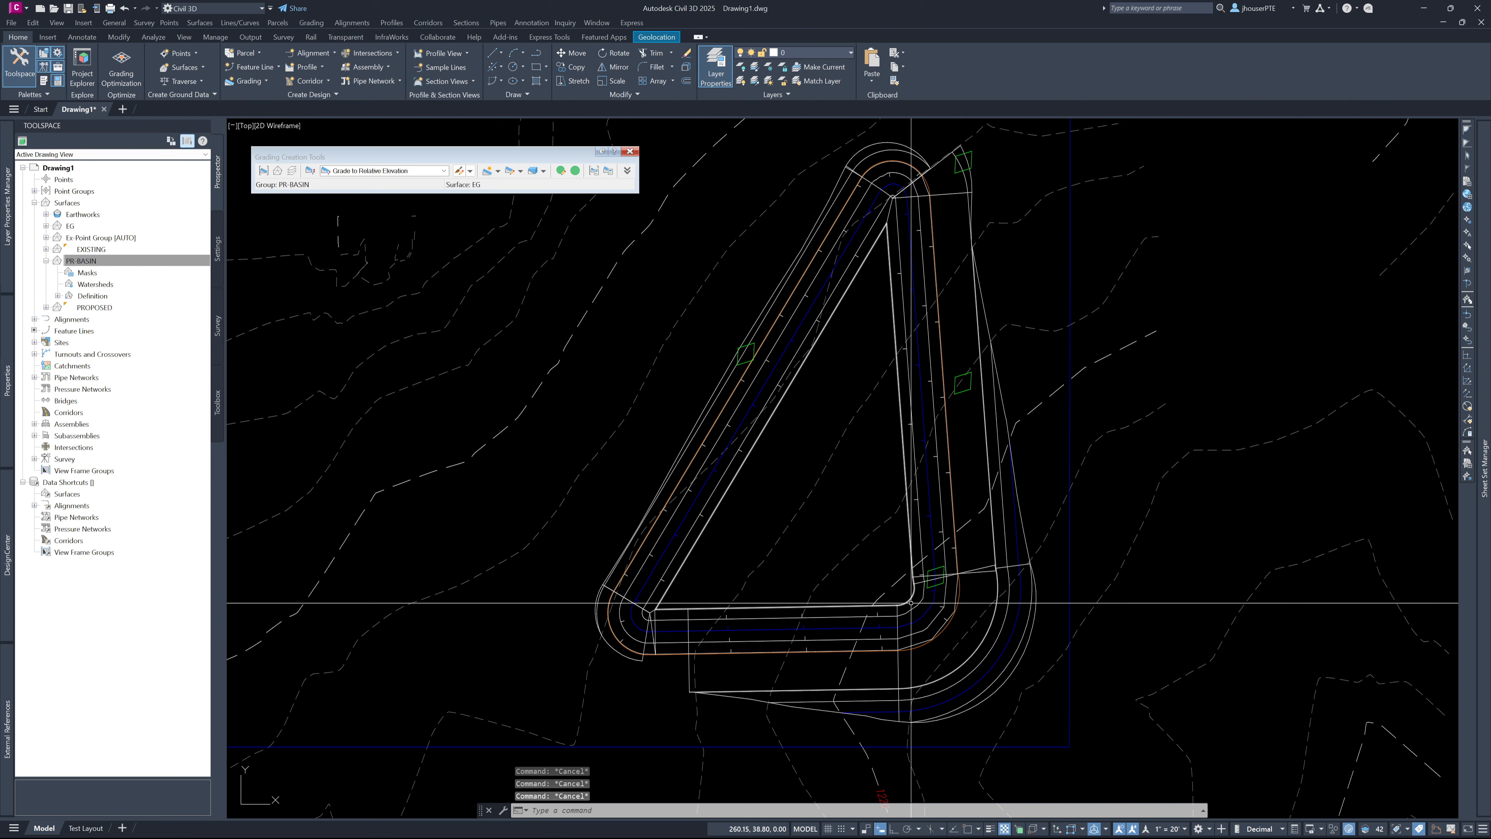
# Shorten the berm at both ends and extend the west slope grading around the north arc onto the east side and past the southwest arc.
pyautogui.click(747, 360)
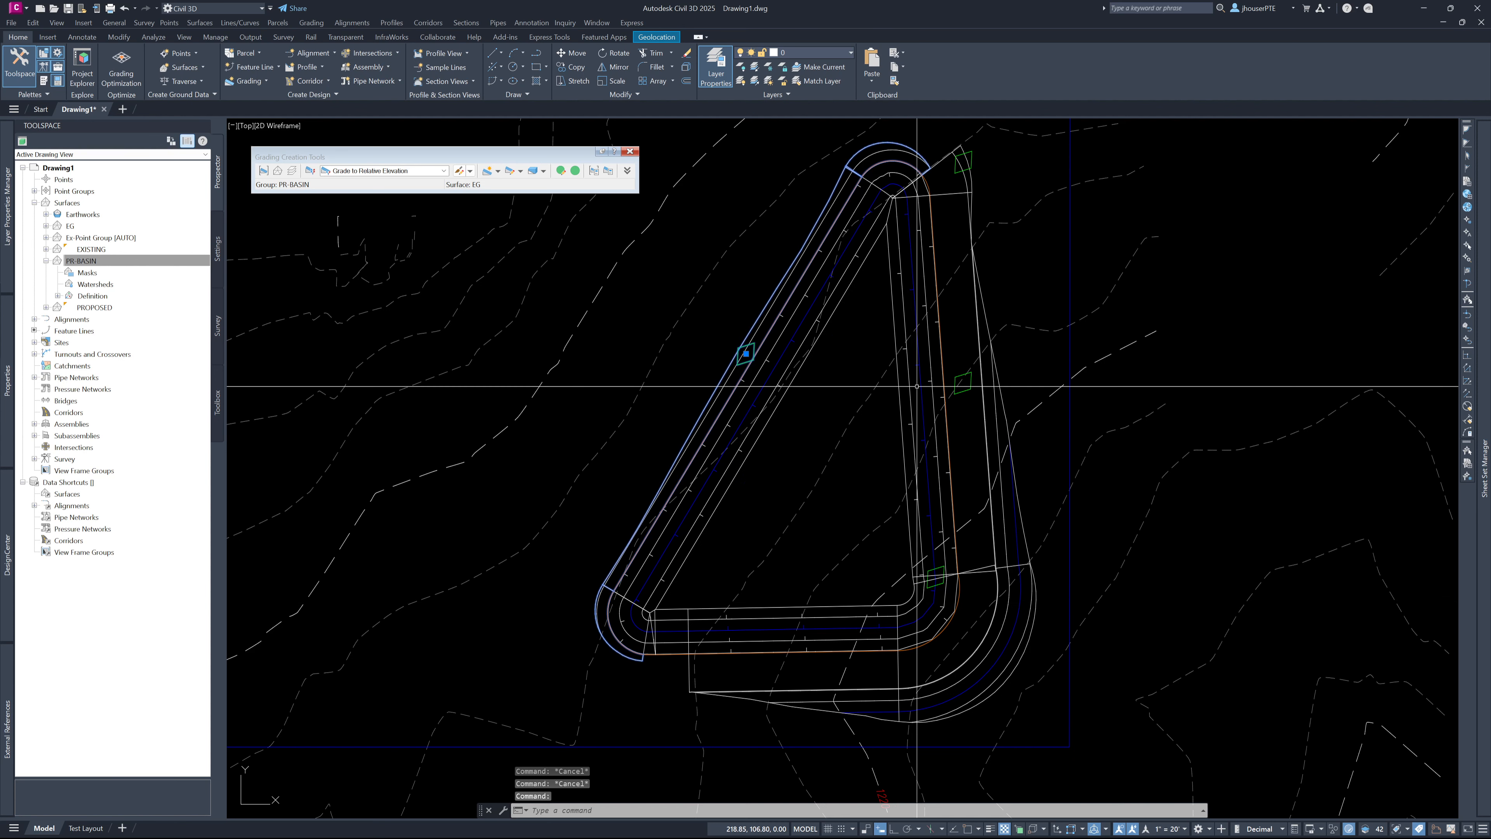
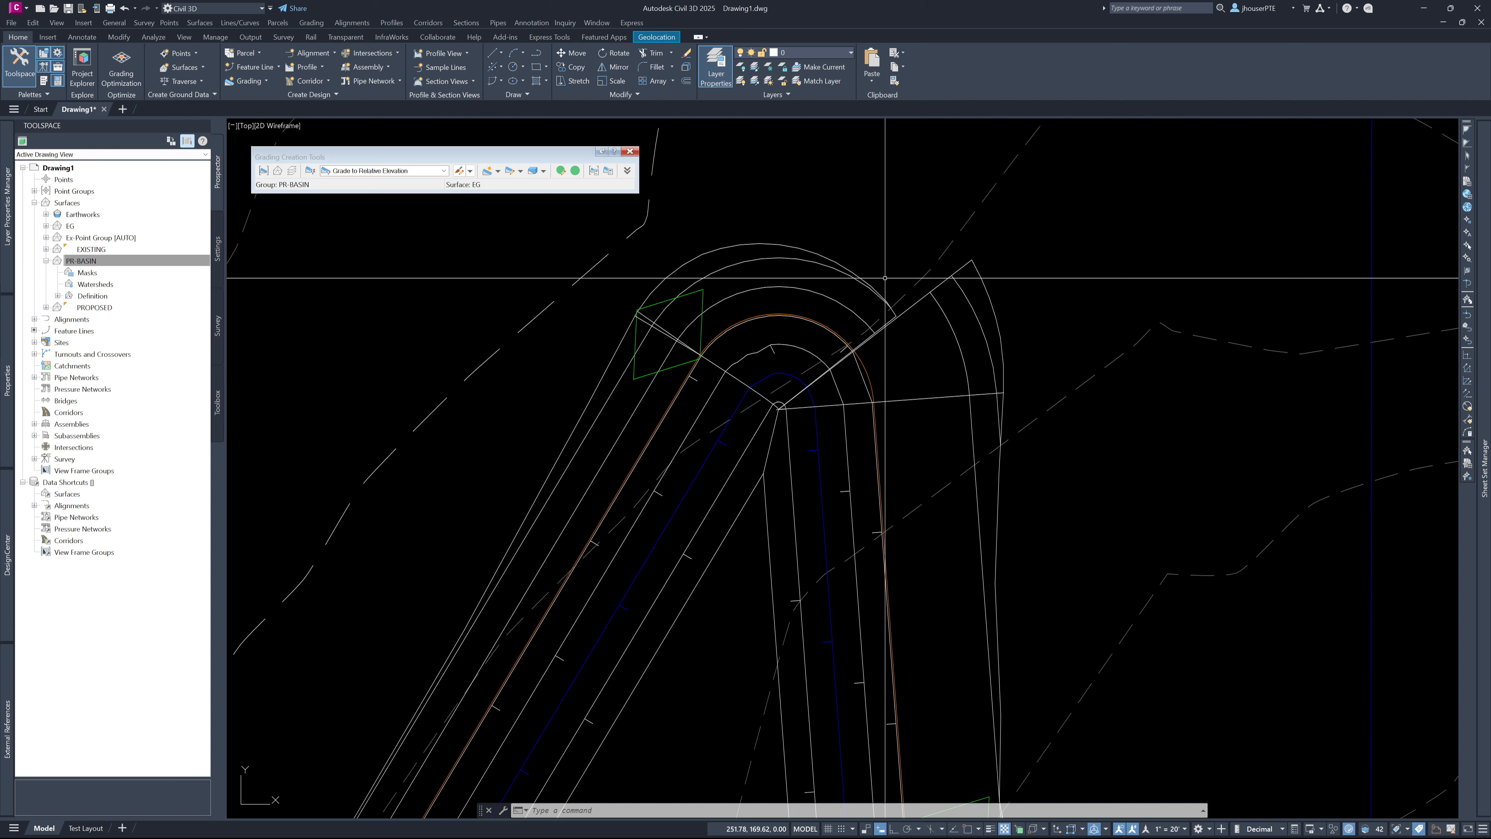
pyautogui.scroll(-4, 934, 438)
pyautogui.click(935, 438)
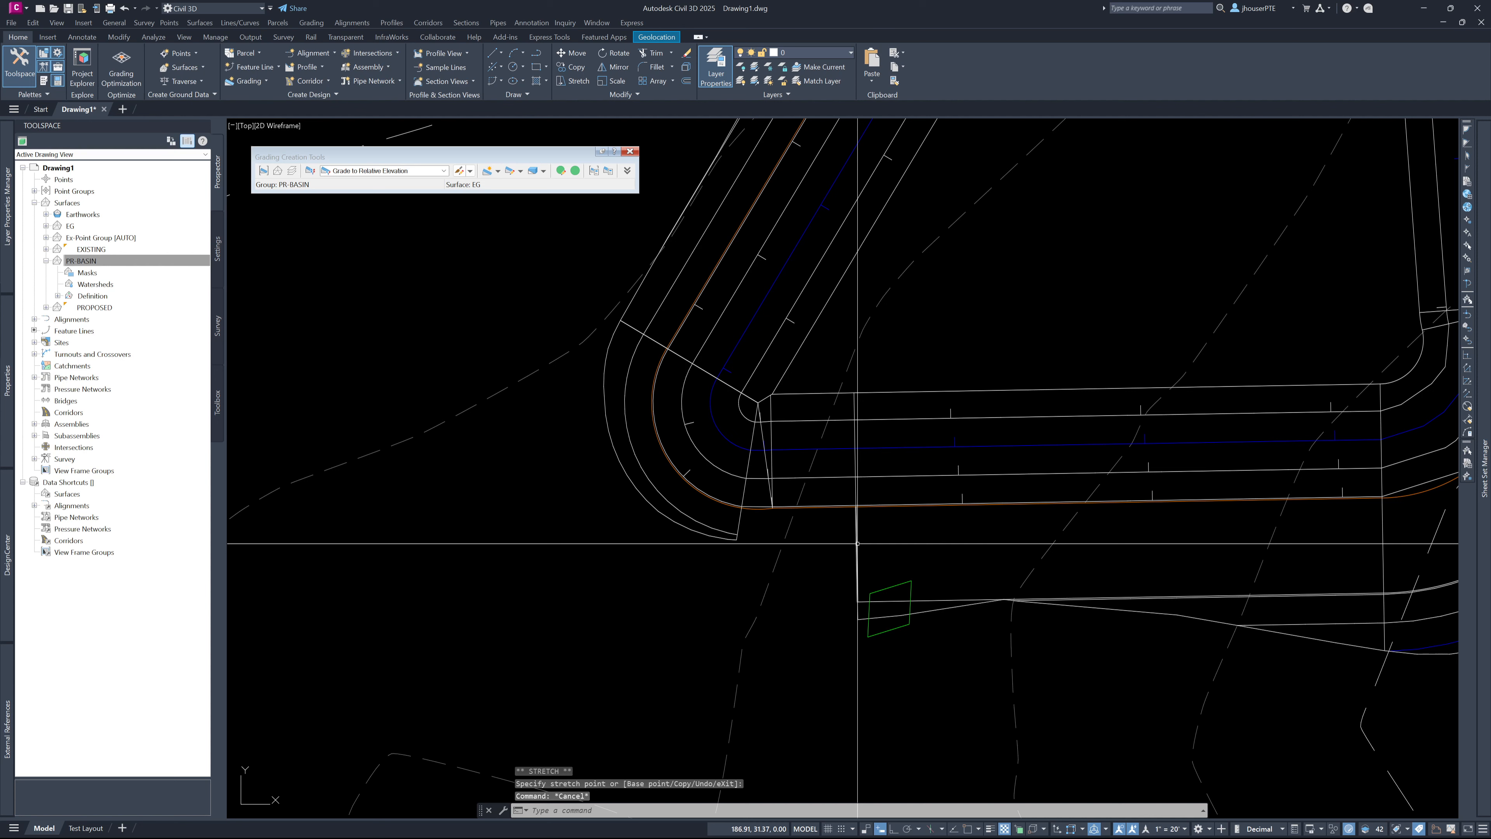
pyautogui.click(857, 543)
pyautogui.scroll(-3, 826, 623)
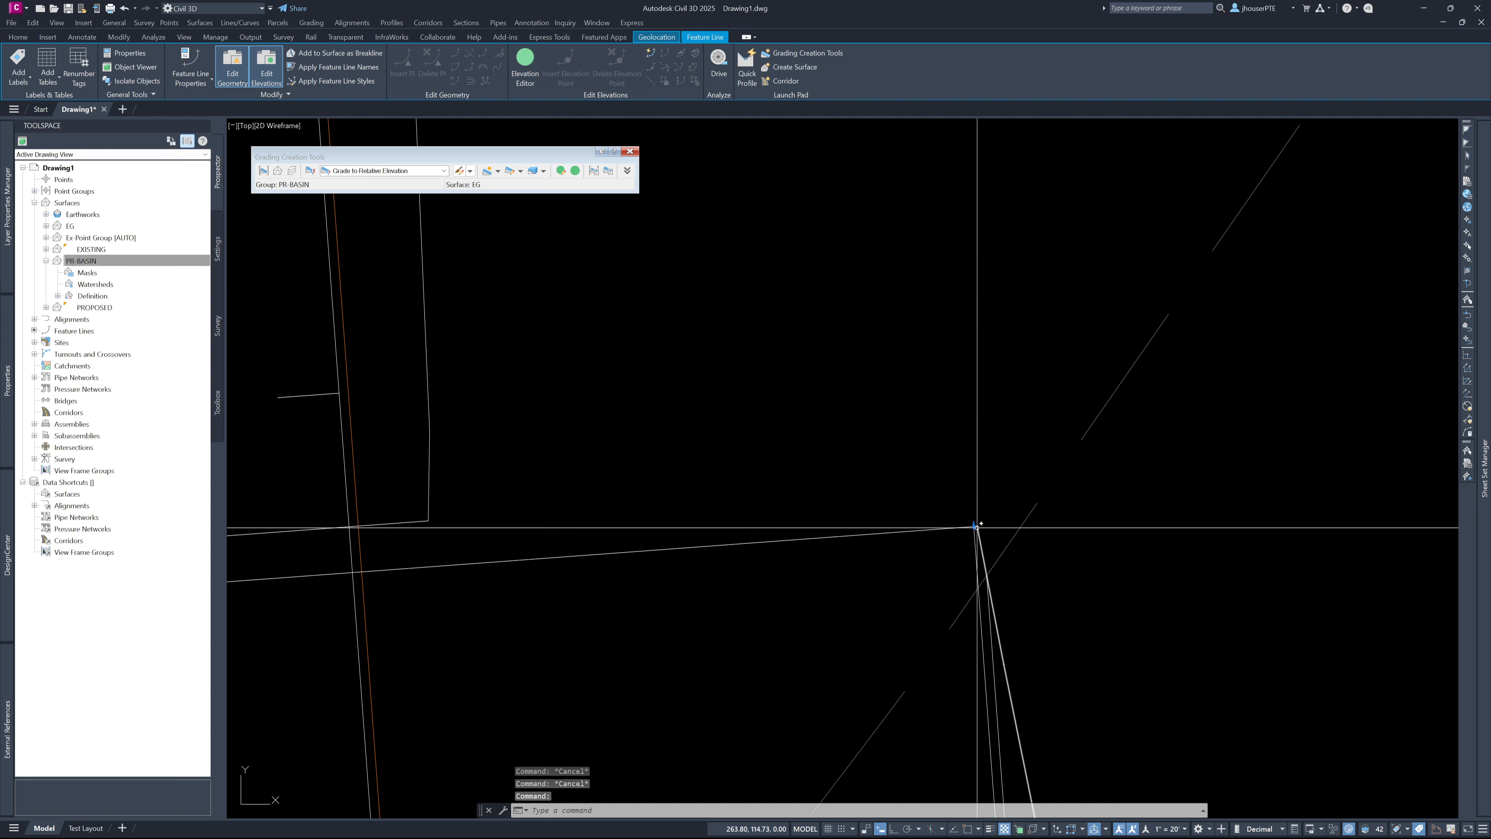
pyautogui.press('Escape')
pyautogui.scroll(-8, 929, 402)
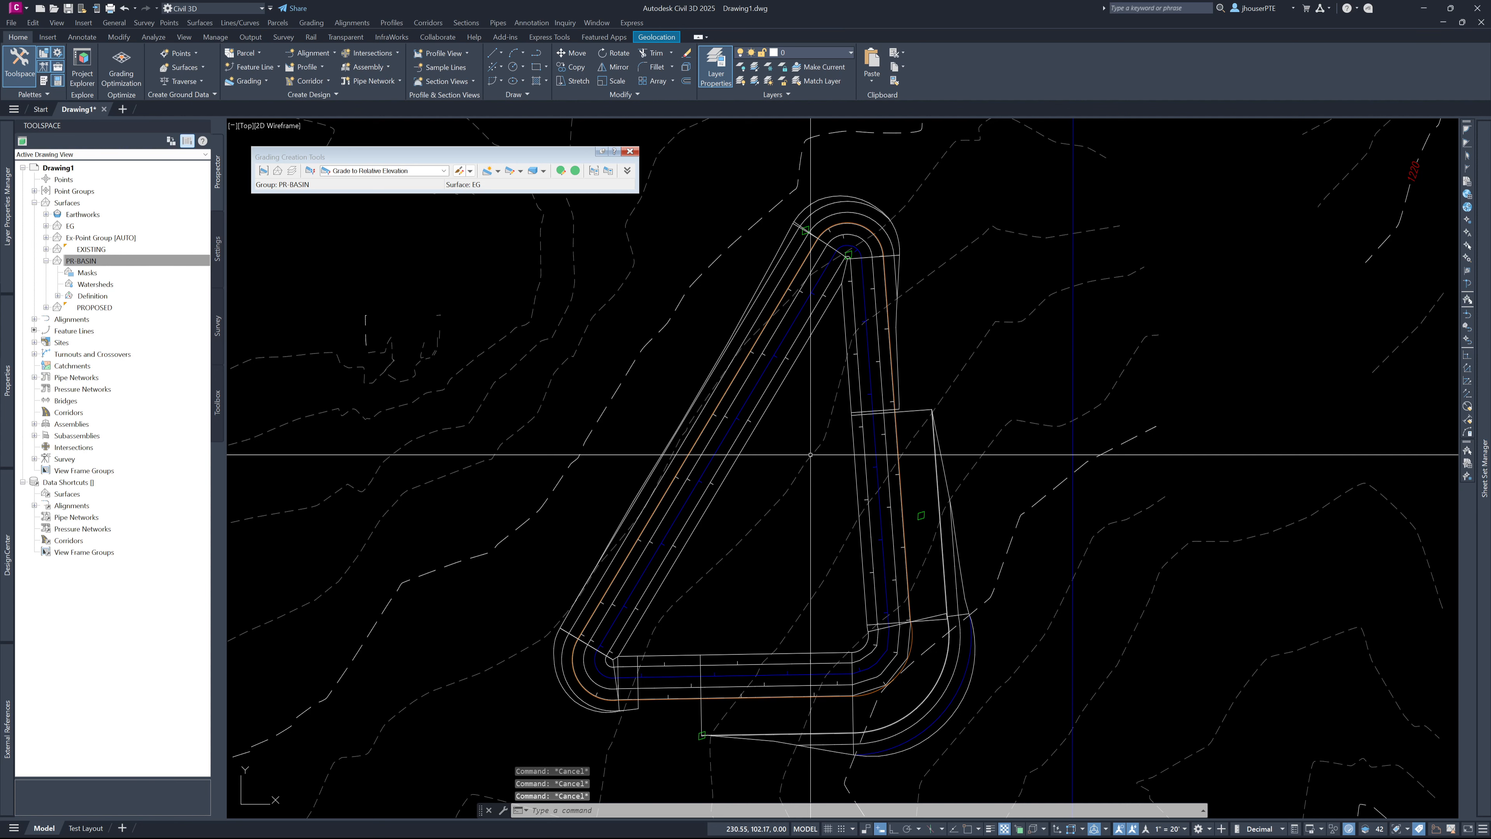
# Open the PR-BASIN surface in the Object Viewer and examine the basin's shape in 3D from several angles.
pyautogui.click(708, 488)
pyautogui.rightClick(709, 488)
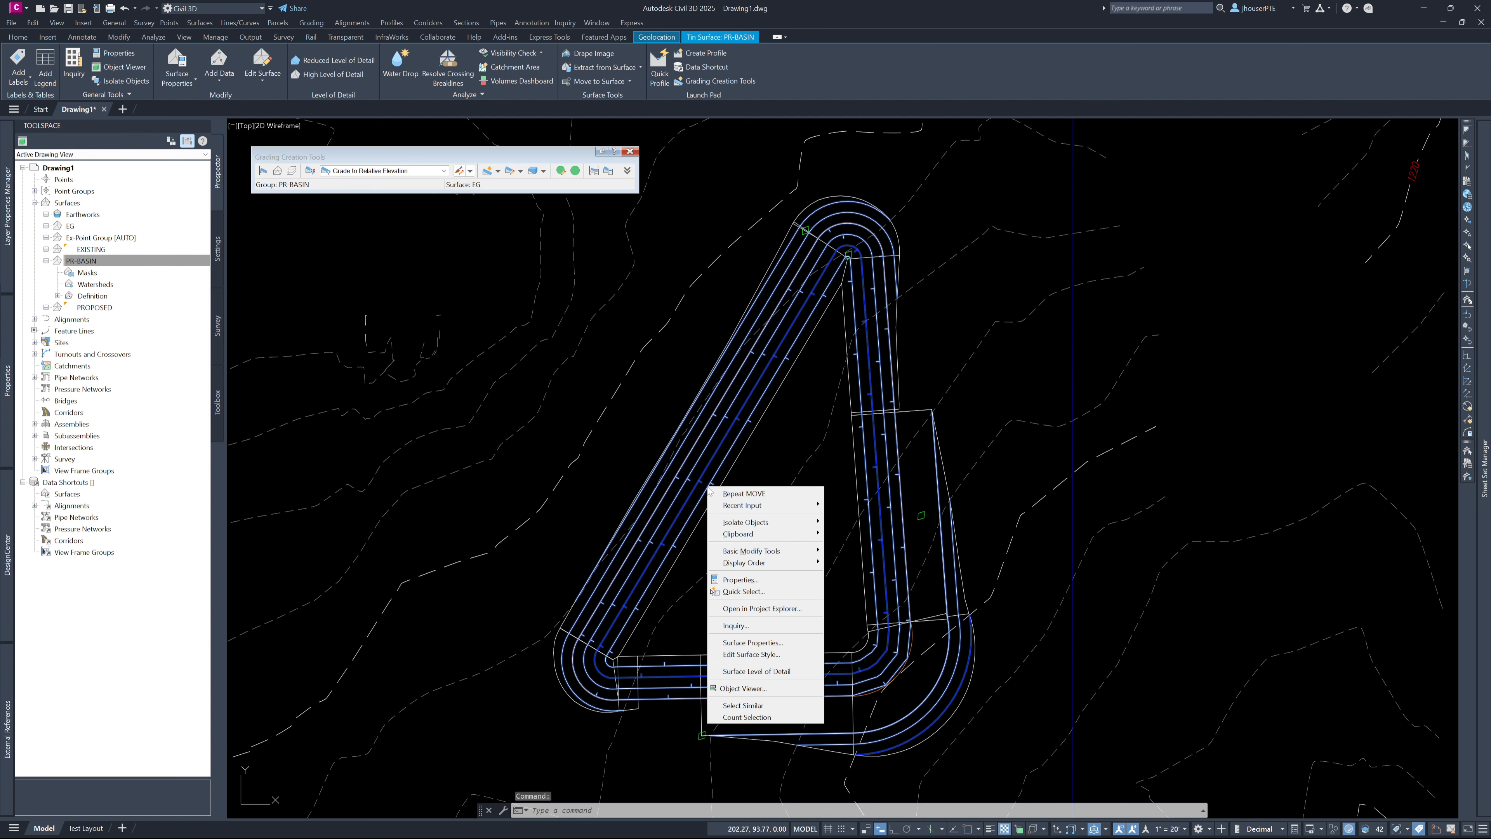
pyautogui.click(743, 688)
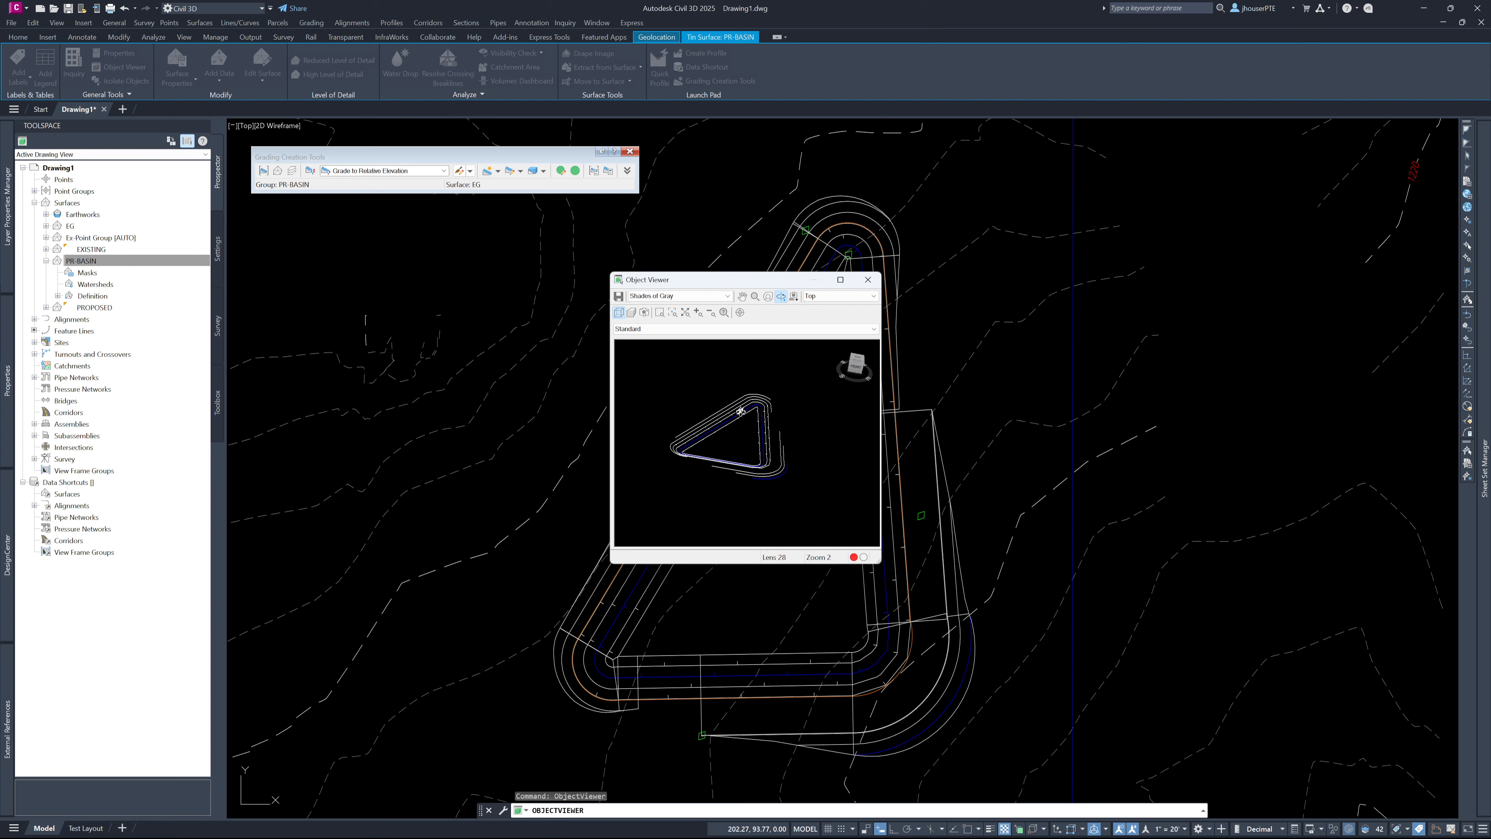
pyautogui.moveTo(741, 411); pyautogui.dragTo(730, 368)
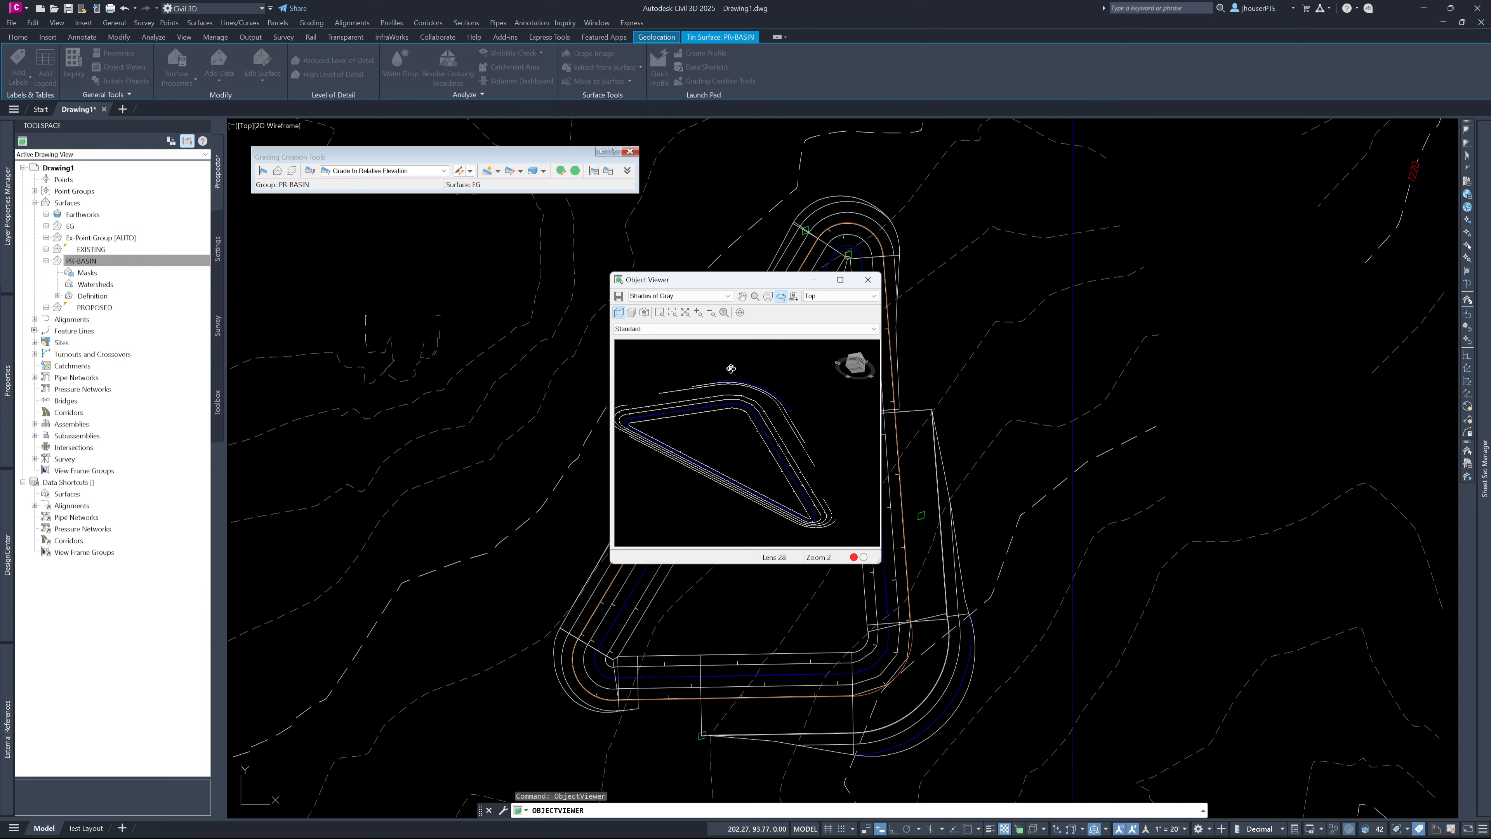
pyautogui.moveTo(730, 368); pyautogui.dragTo(634, 428)
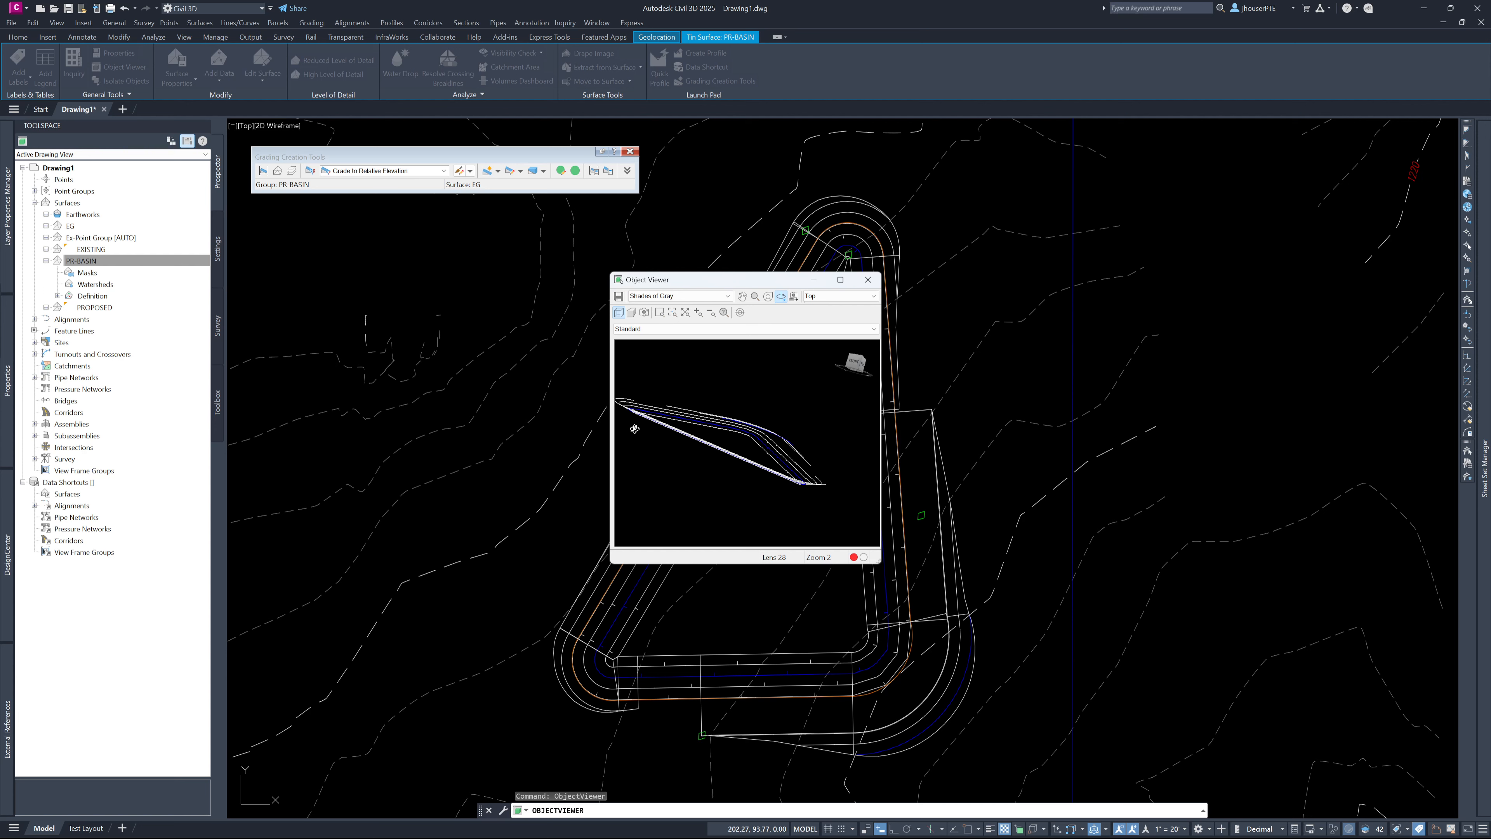
# Create a grading infill in the open area at the bottom of the basin.
pyautogui.click(498, 171)
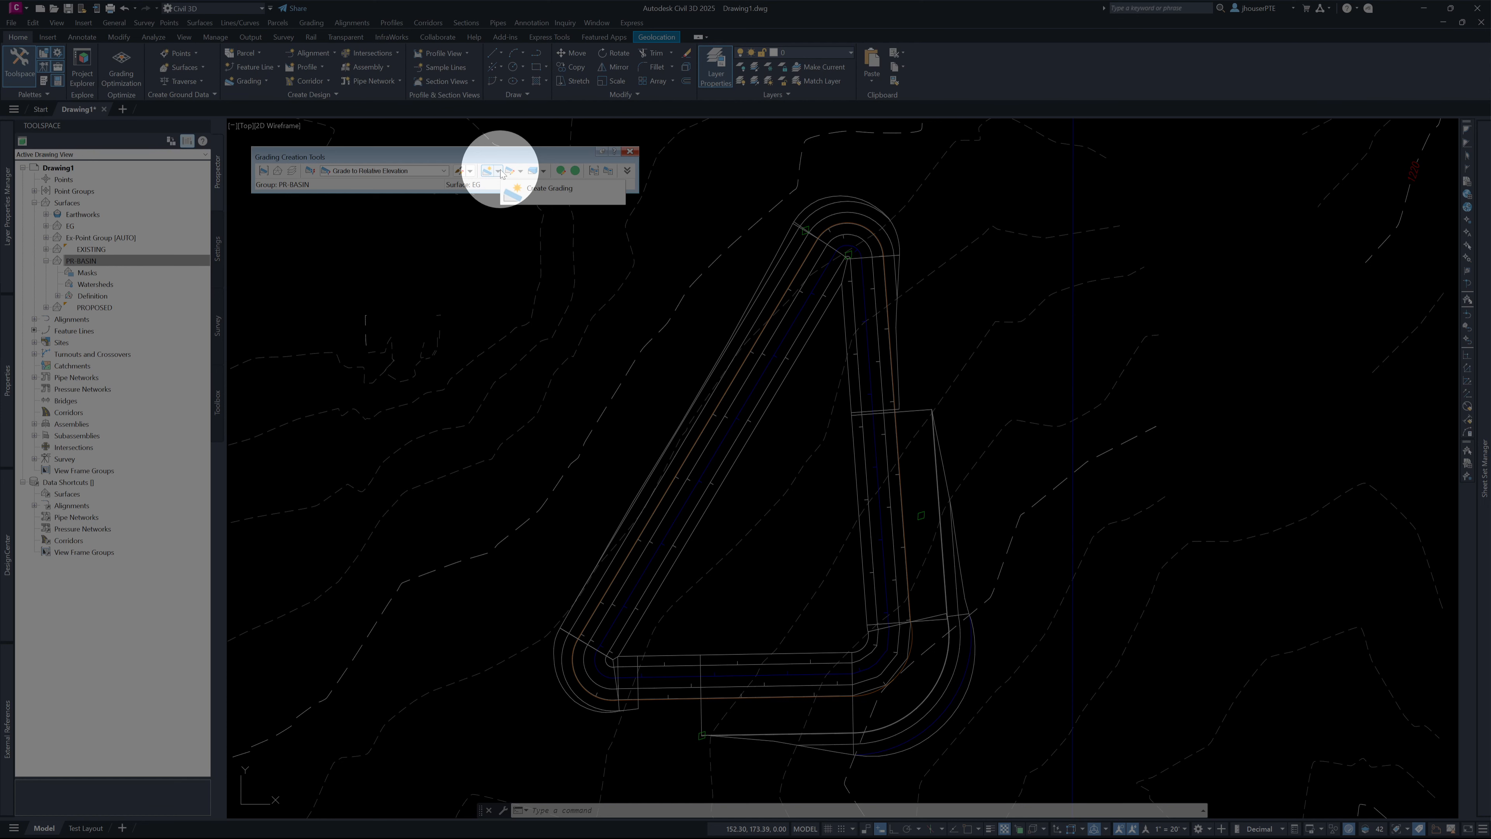
pyautogui.click(517, 197)
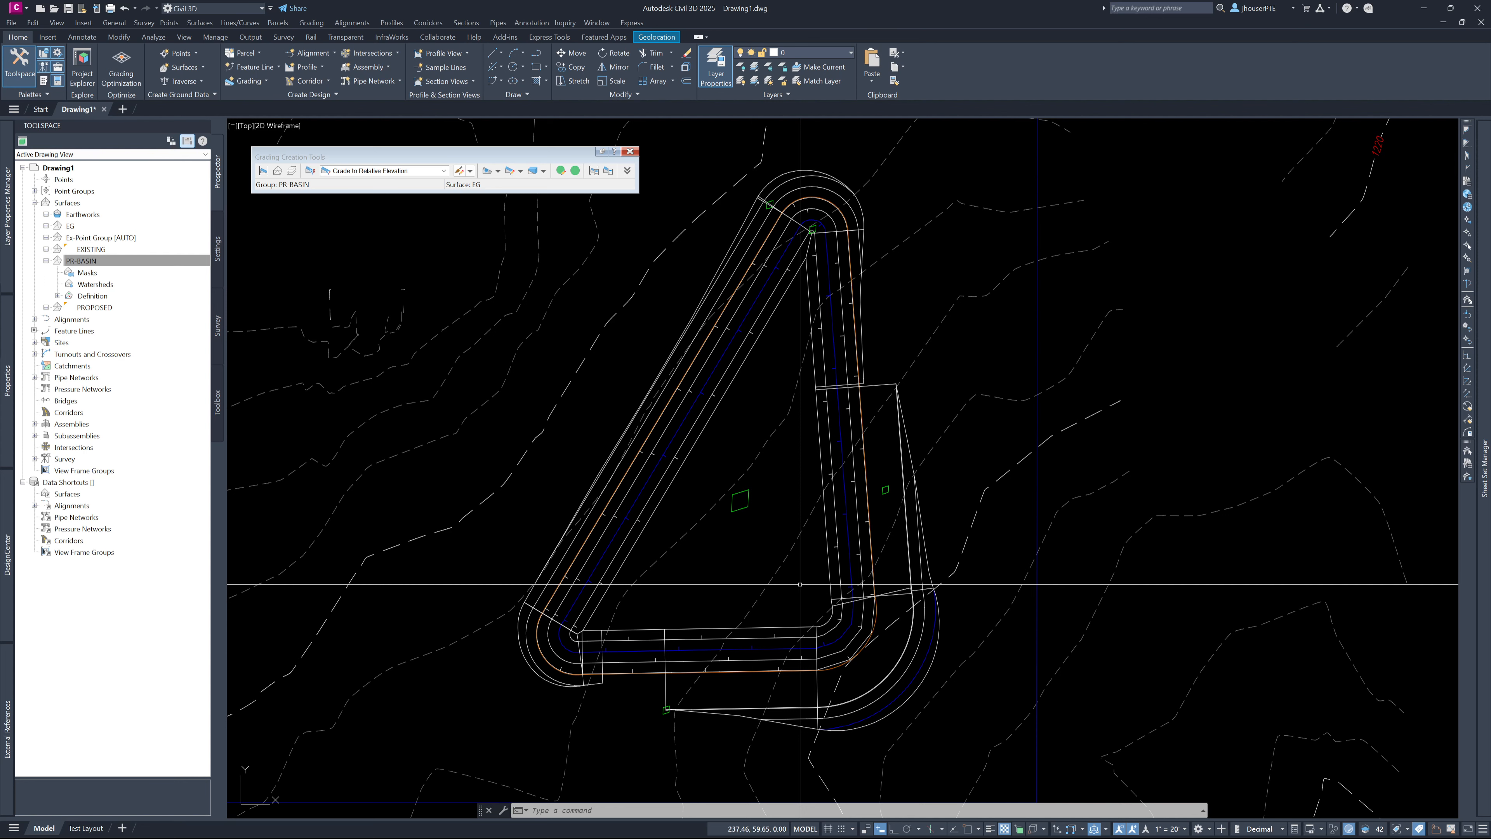
# Try deleting the slope grading that runs outside the berm on the basin's east and southeast sides.
pyautogui.moveTo(800, 584); pyautogui.dragTo(892, 553, button='middle')
pyautogui.click(978, 461)
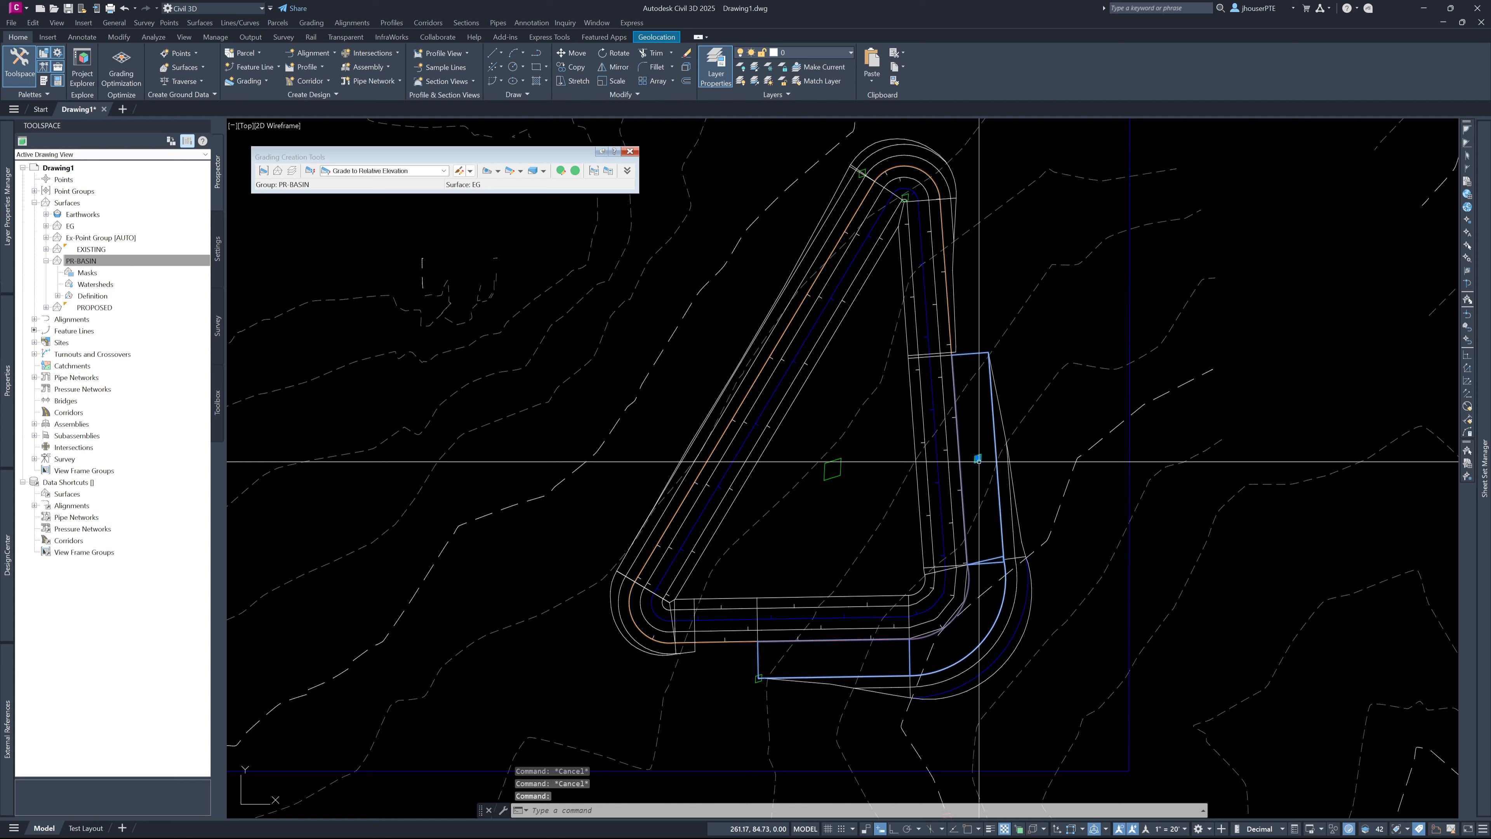
pyautogui.press('Delete')
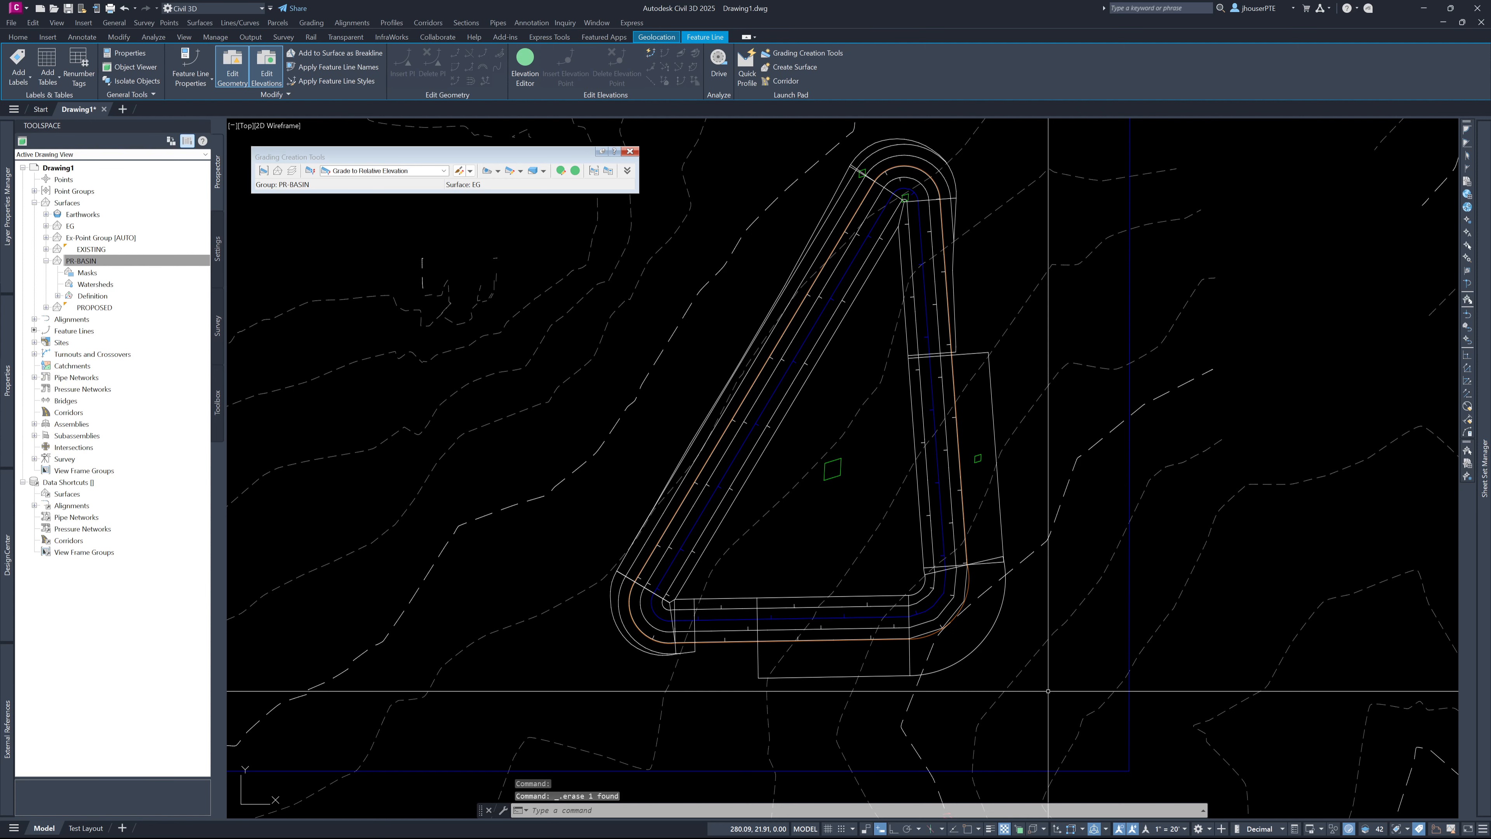
pyautogui.press('Escape')
pyautogui.scroll(-2, 986, 652)
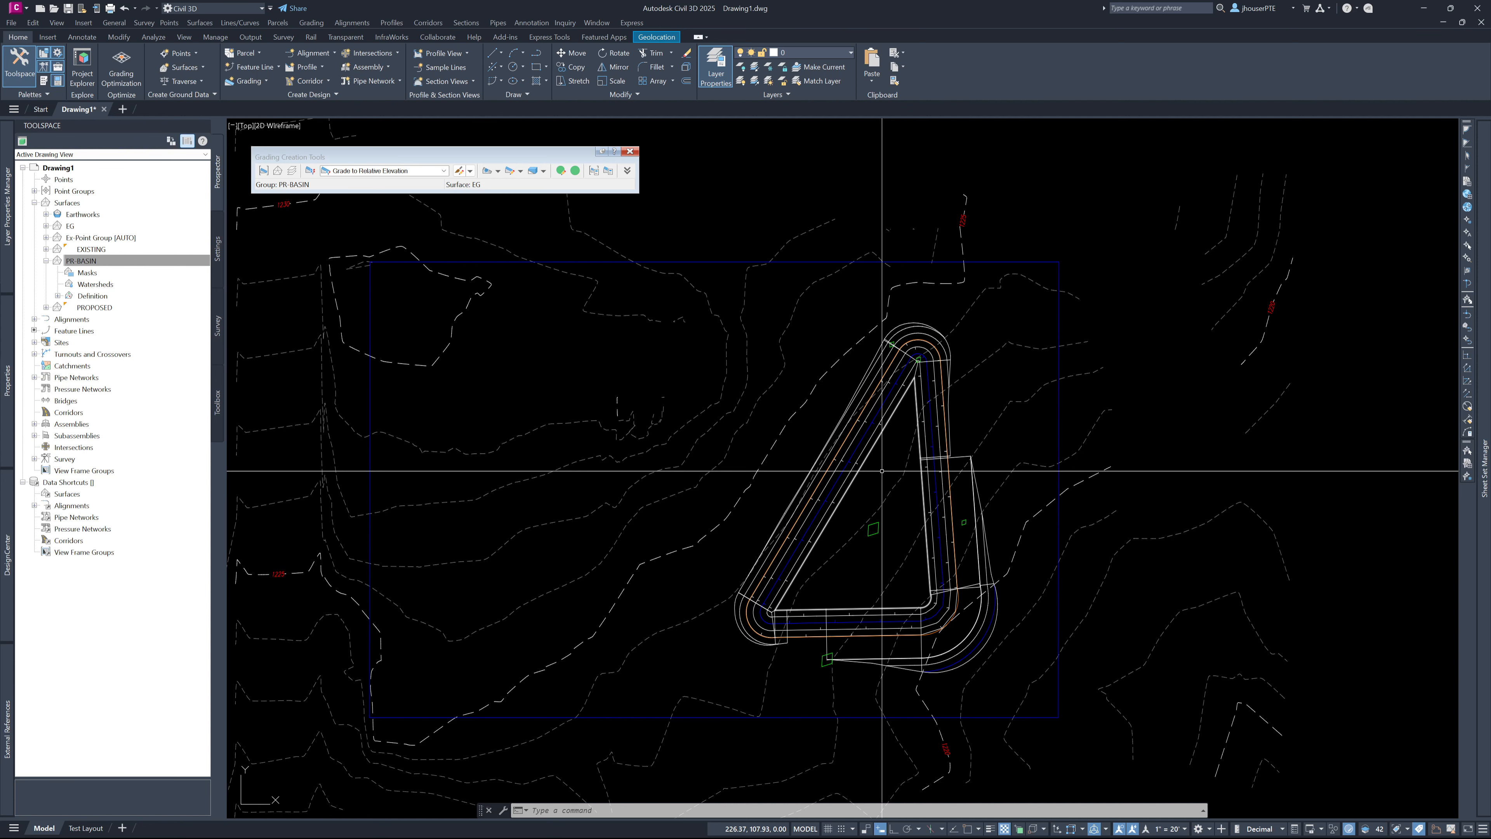
# Edit the relative elevation and slope settings of the basin's interior side-slope grading.
pyautogui.scroll(2, 845, 505)
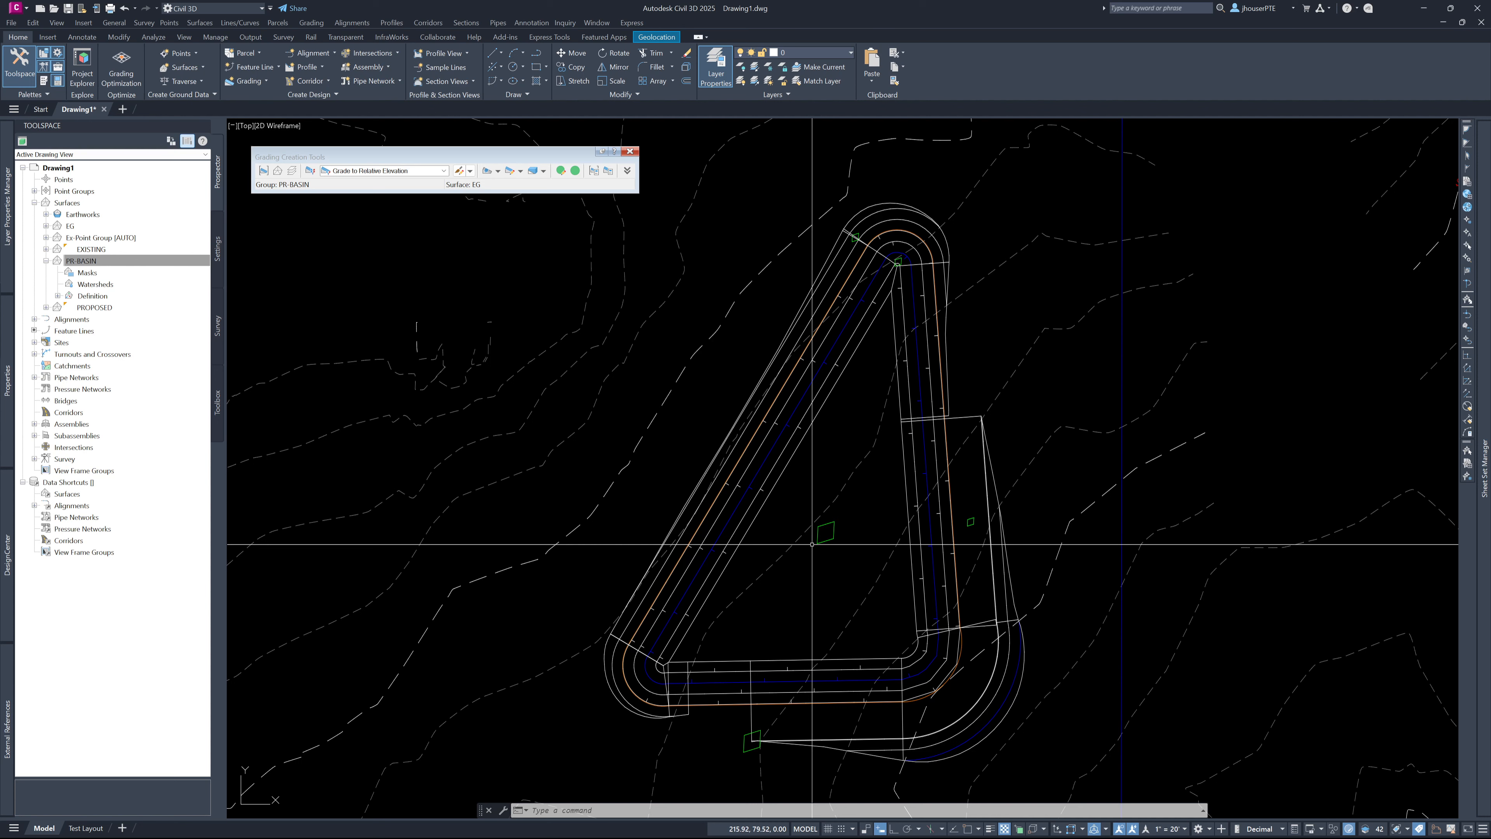
pyautogui.click(521, 171)
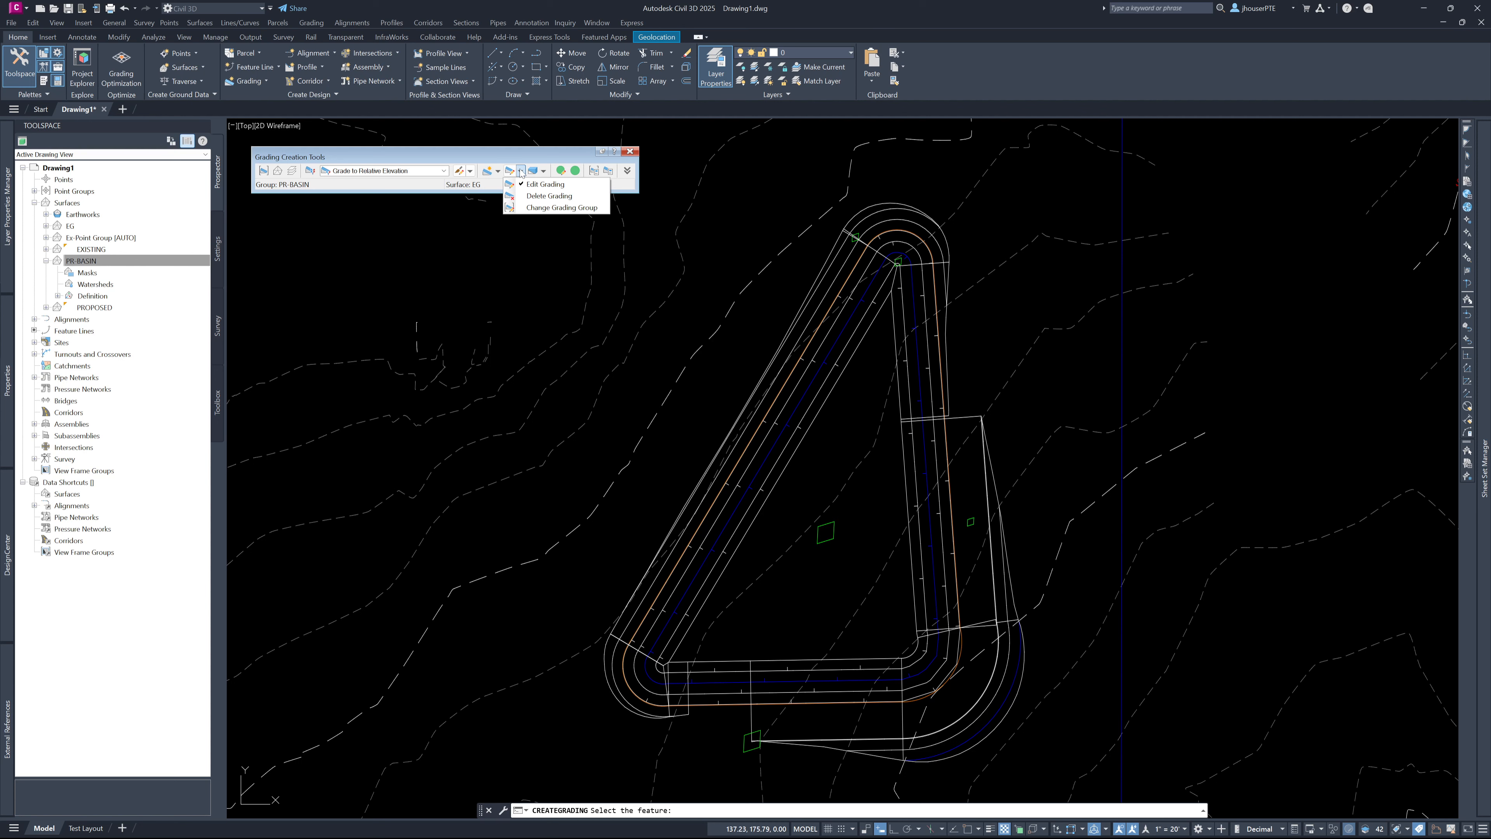
pyautogui.click(544, 184)
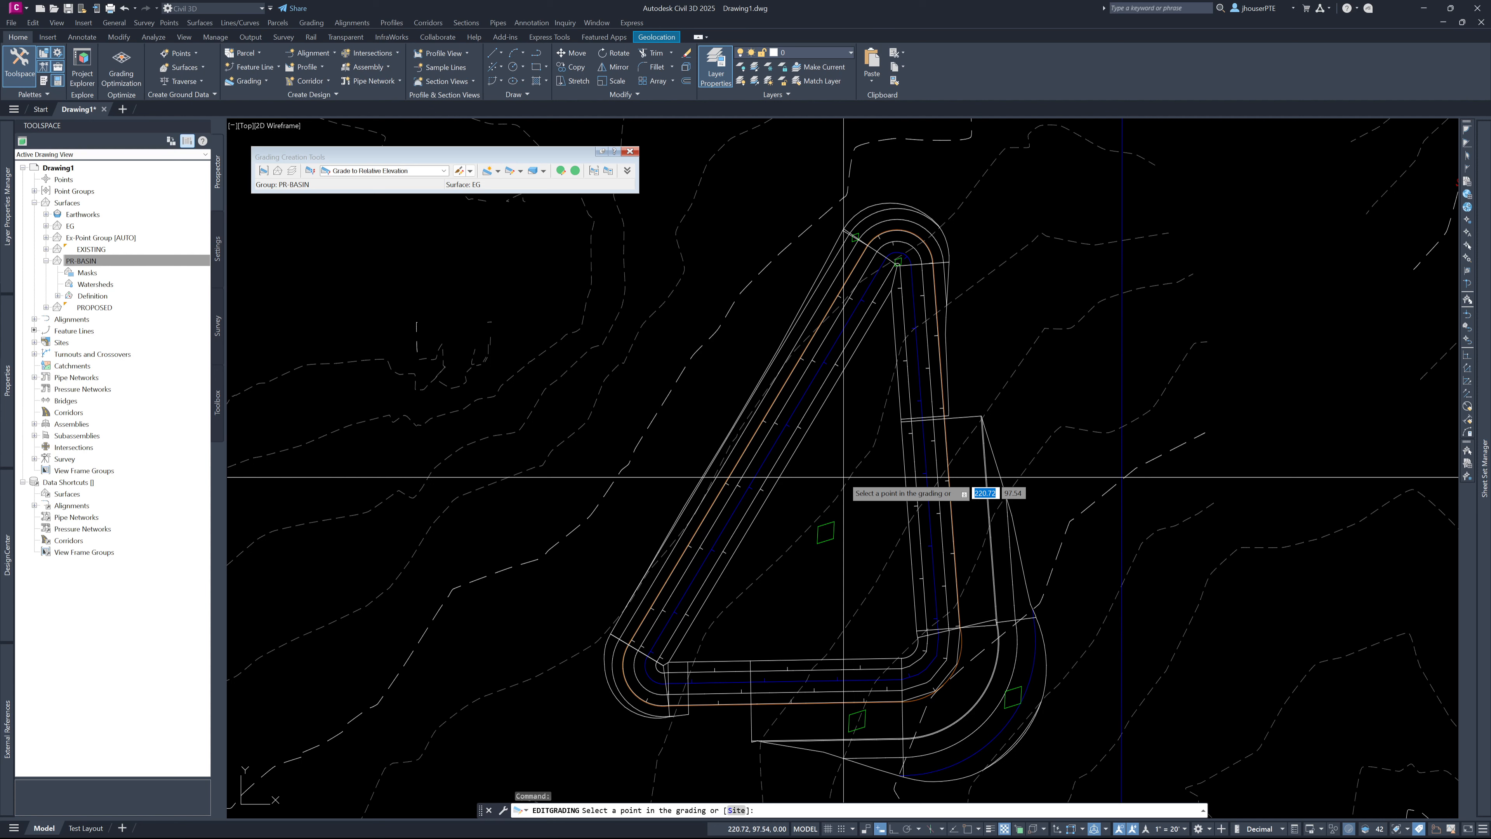
pyautogui.click(914, 374)
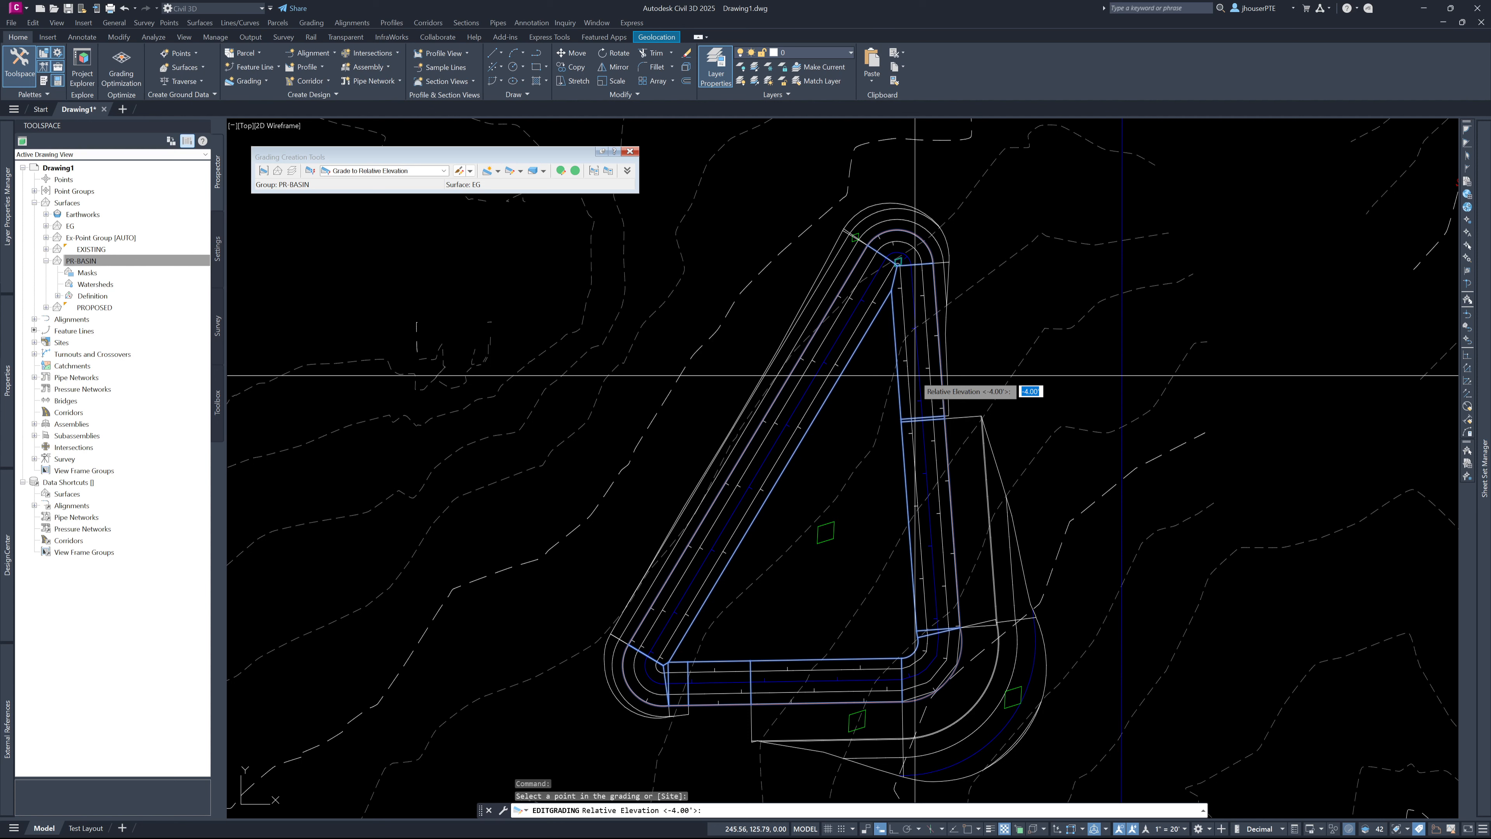
pyautogui.press('Return')
pyautogui.press('Return')
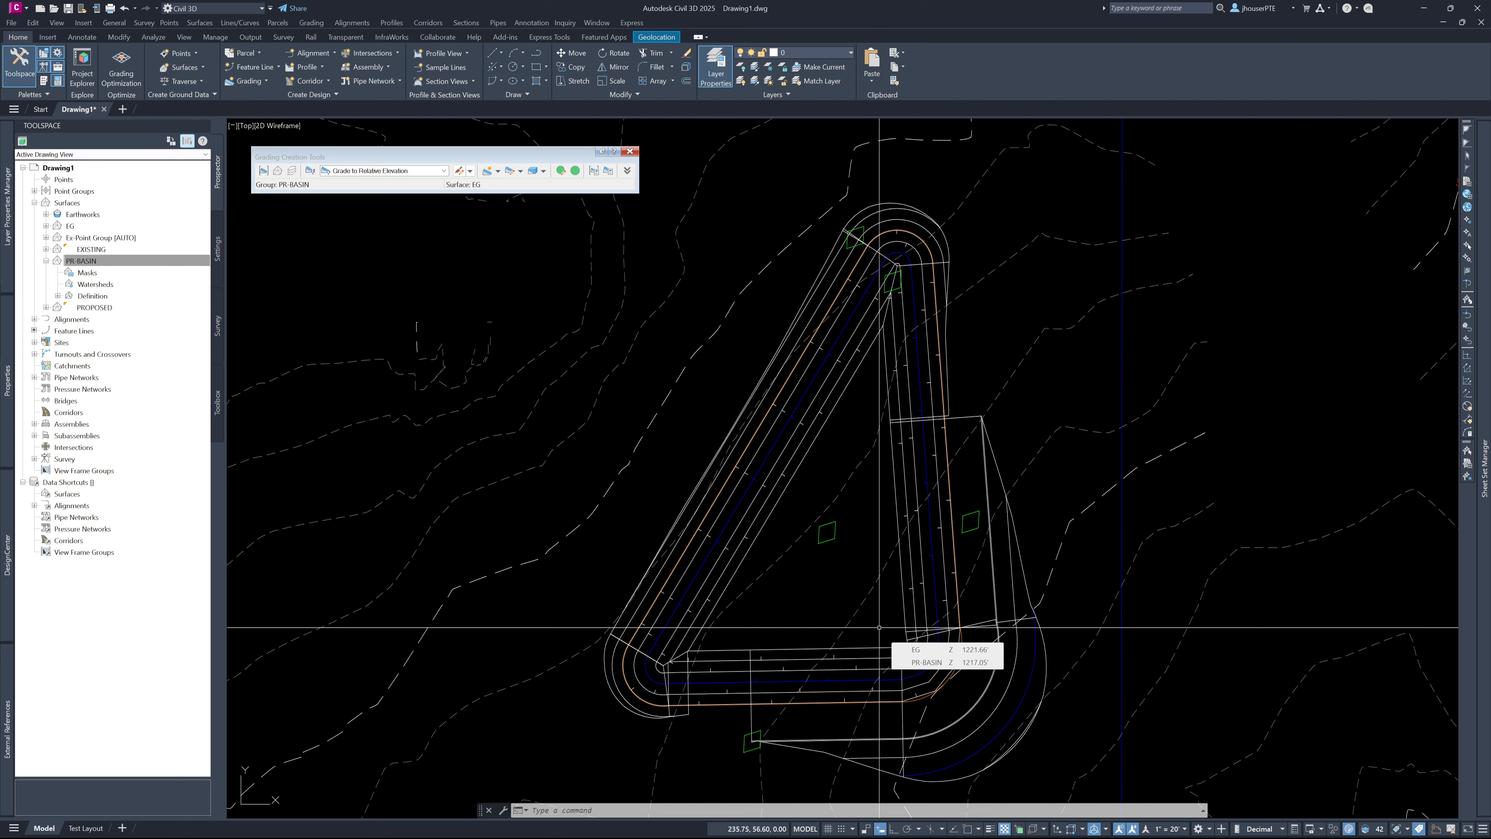
# Raise the basin feature line by an elevation difference with the Raise/Lower Features command.
pyautogui.moveTo(879, 626); pyautogui.dragTo(873, 521, button='middle')
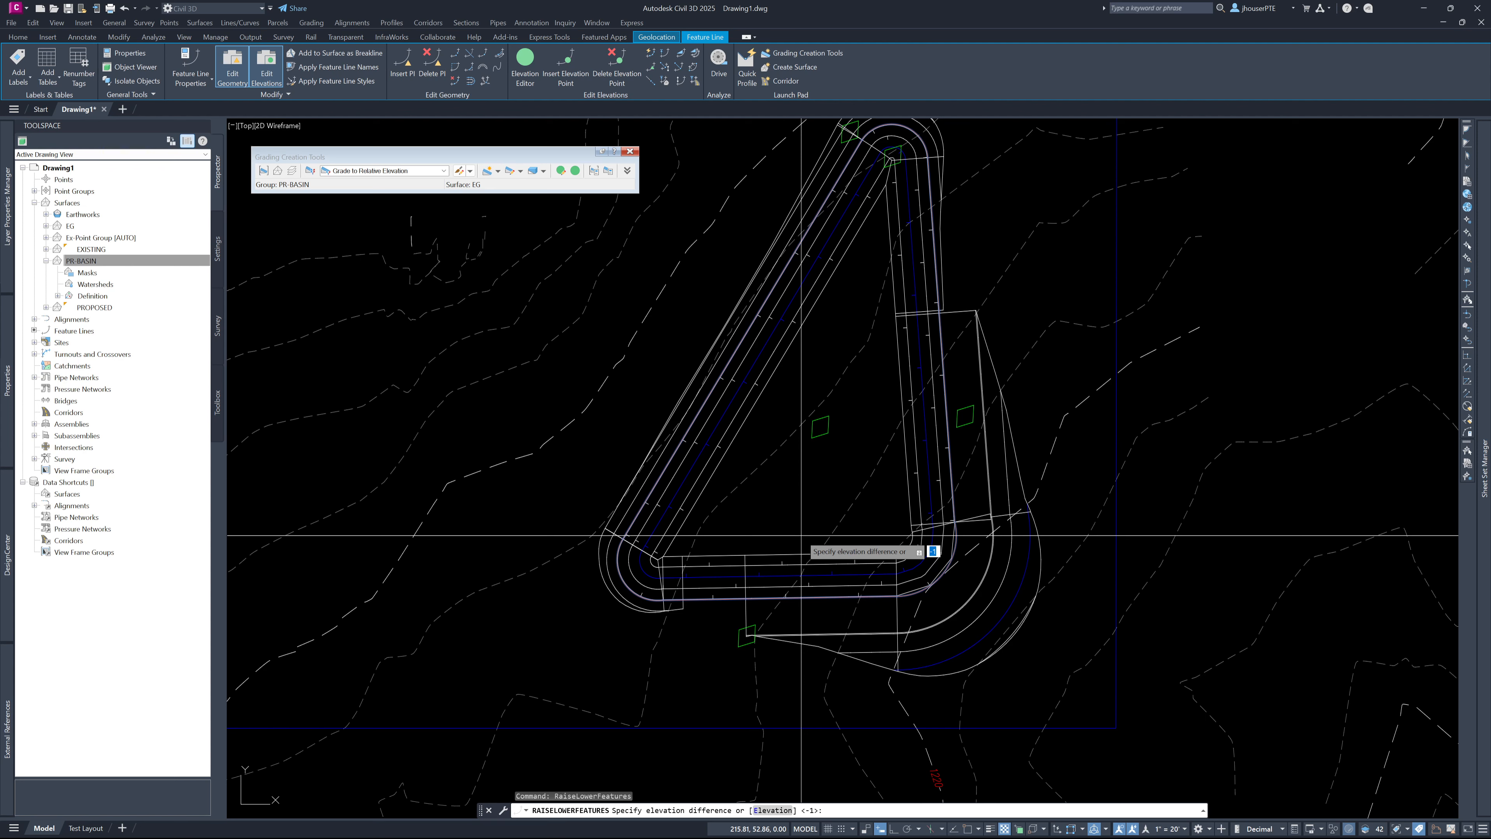
pyautogui.press('Return')
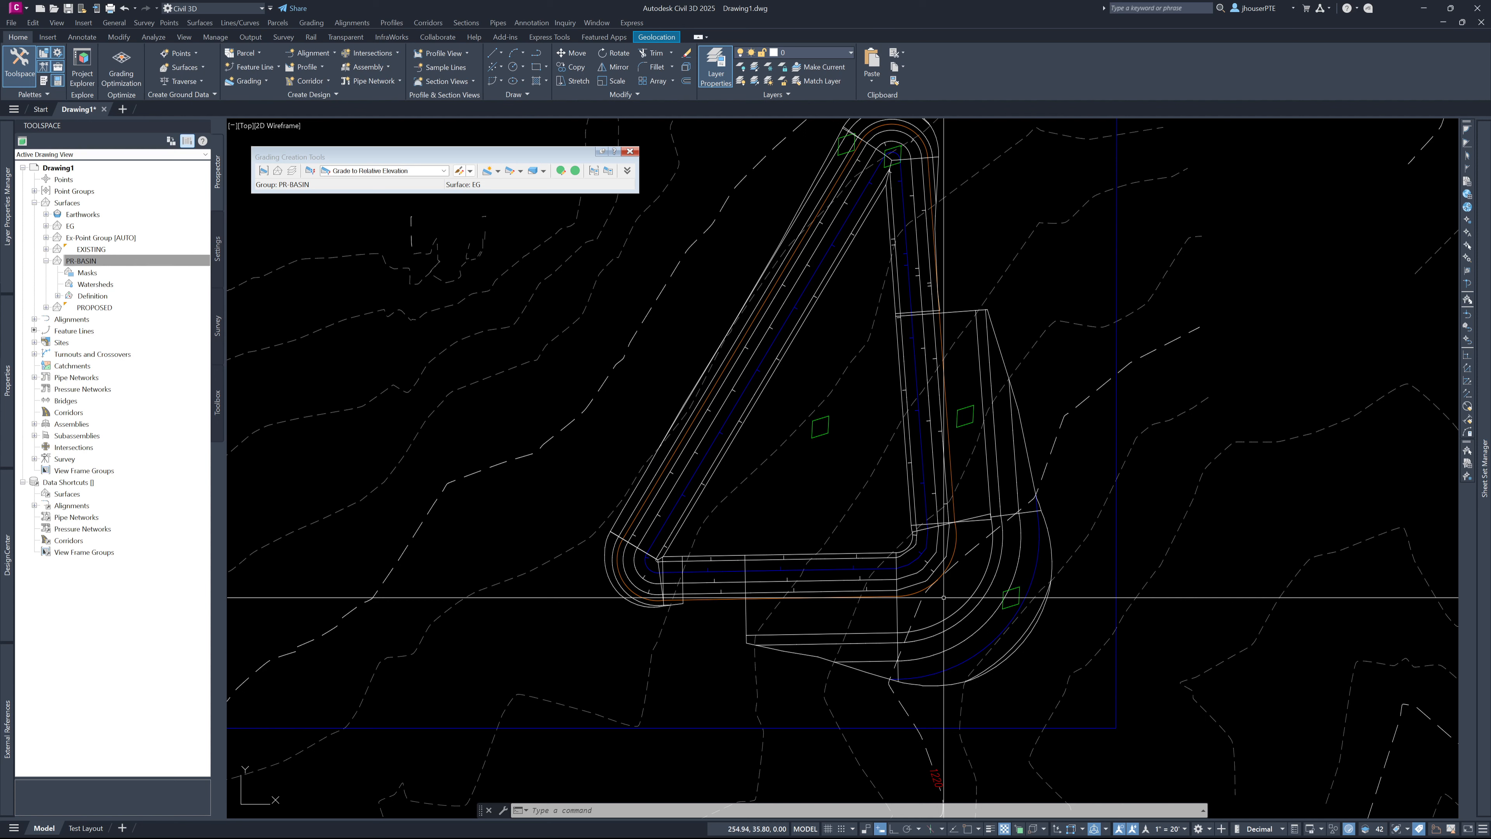
# Try deleting the grading infill at the bottom of the basin.
pyautogui.click(828, 431)
pyautogui.press('Delete')
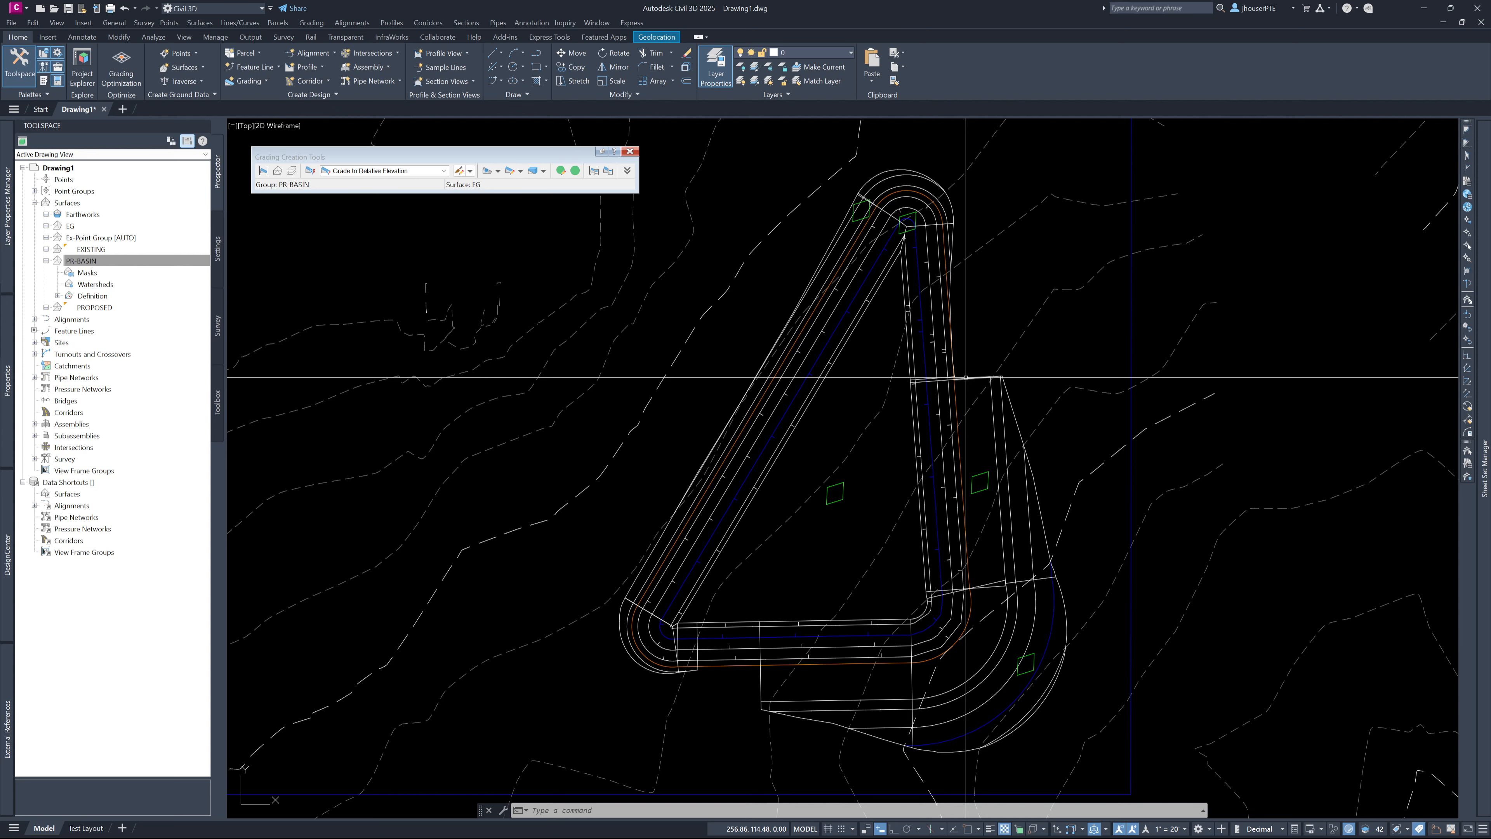
# Extend the east berm's north end along the feature line to where the slope grading coming around the north arc ends.
pyautogui.click(966, 377)
pyautogui.scroll(2, 964, 374)
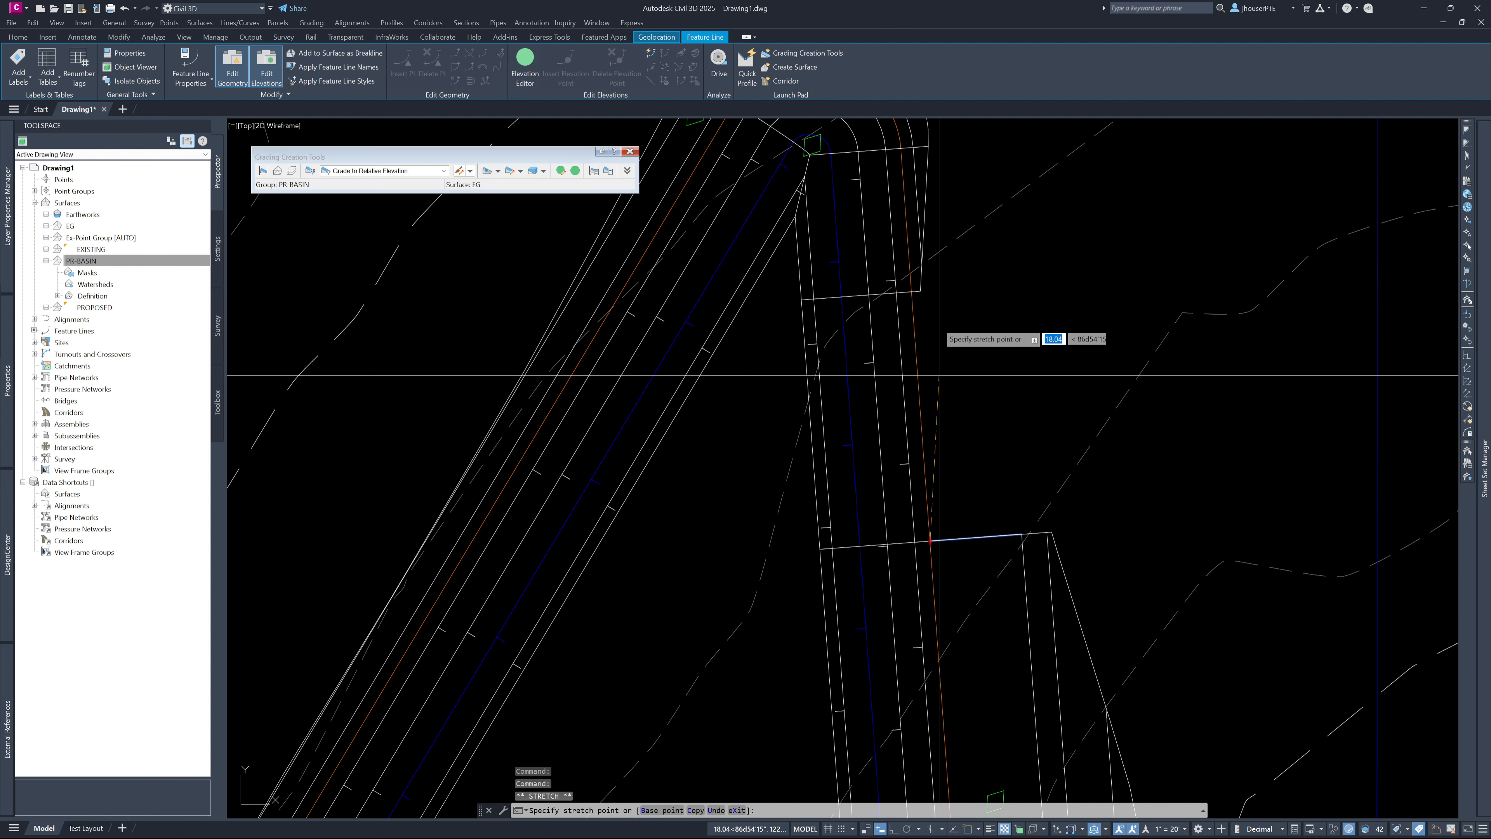
pyautogui.press('Escape')
pyautogui.moveTo(938, 374); pyautogui.dragTo(902, 554, button='middle')
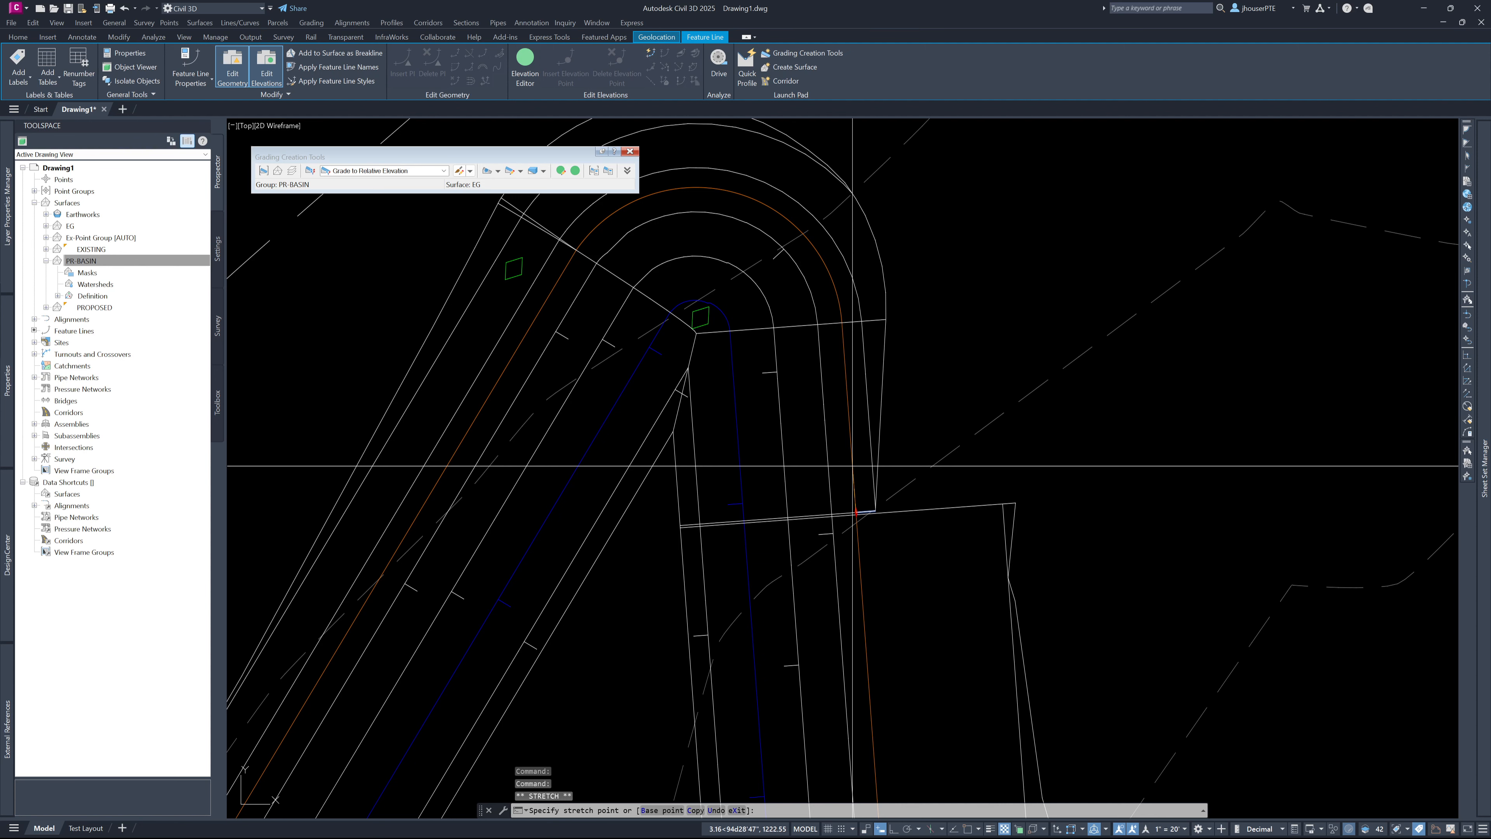
pyautogui.click(852, 468)
pyautogui.scroll(-4, 919, 509)
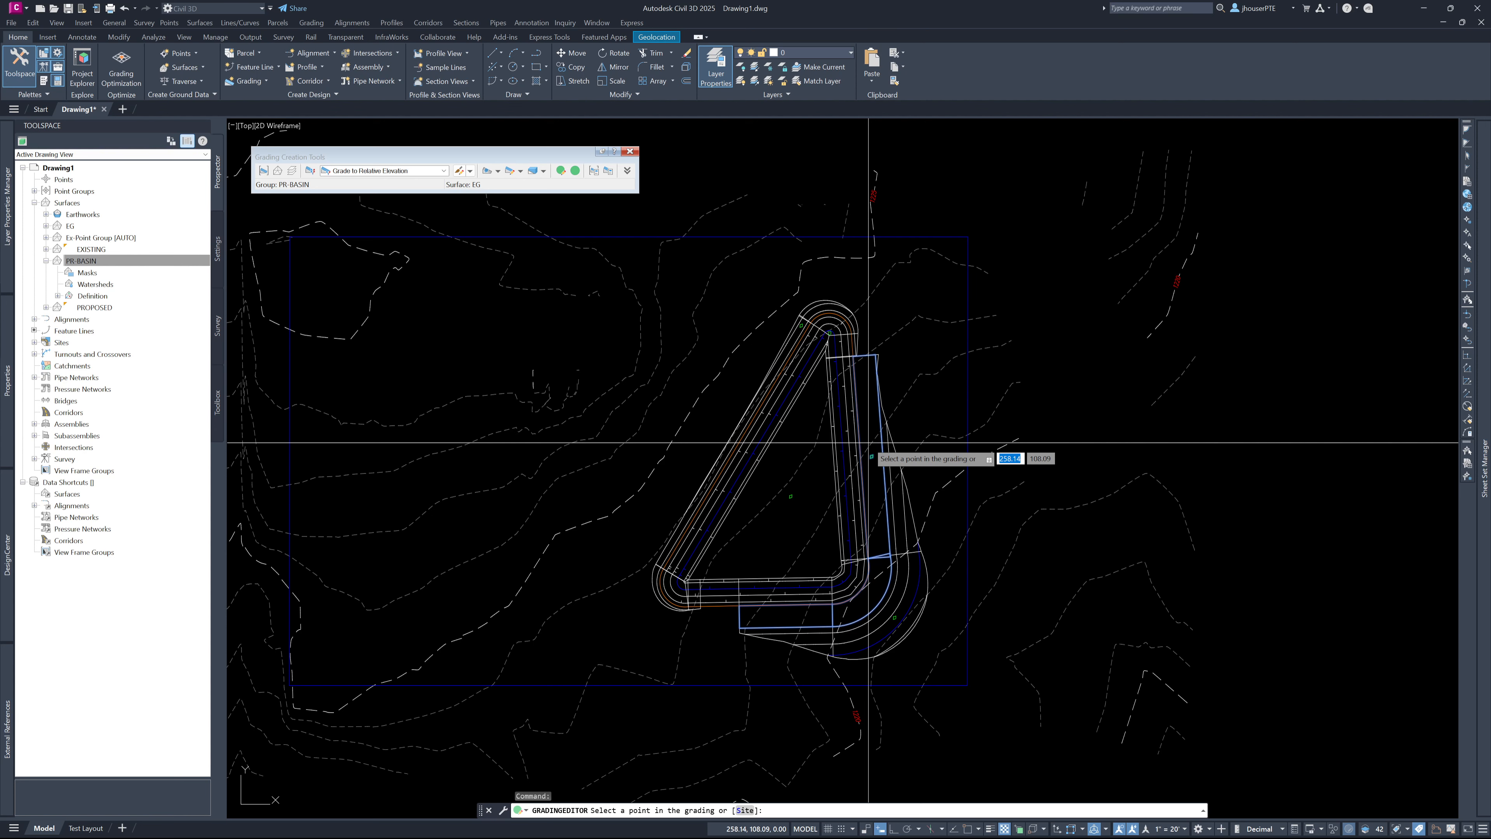
# Examine the 3:1 TO SURFACE grading parameters in the Grading Editor and the PR-BASIN grading group's properties.
pyautogui.click(868, 441)
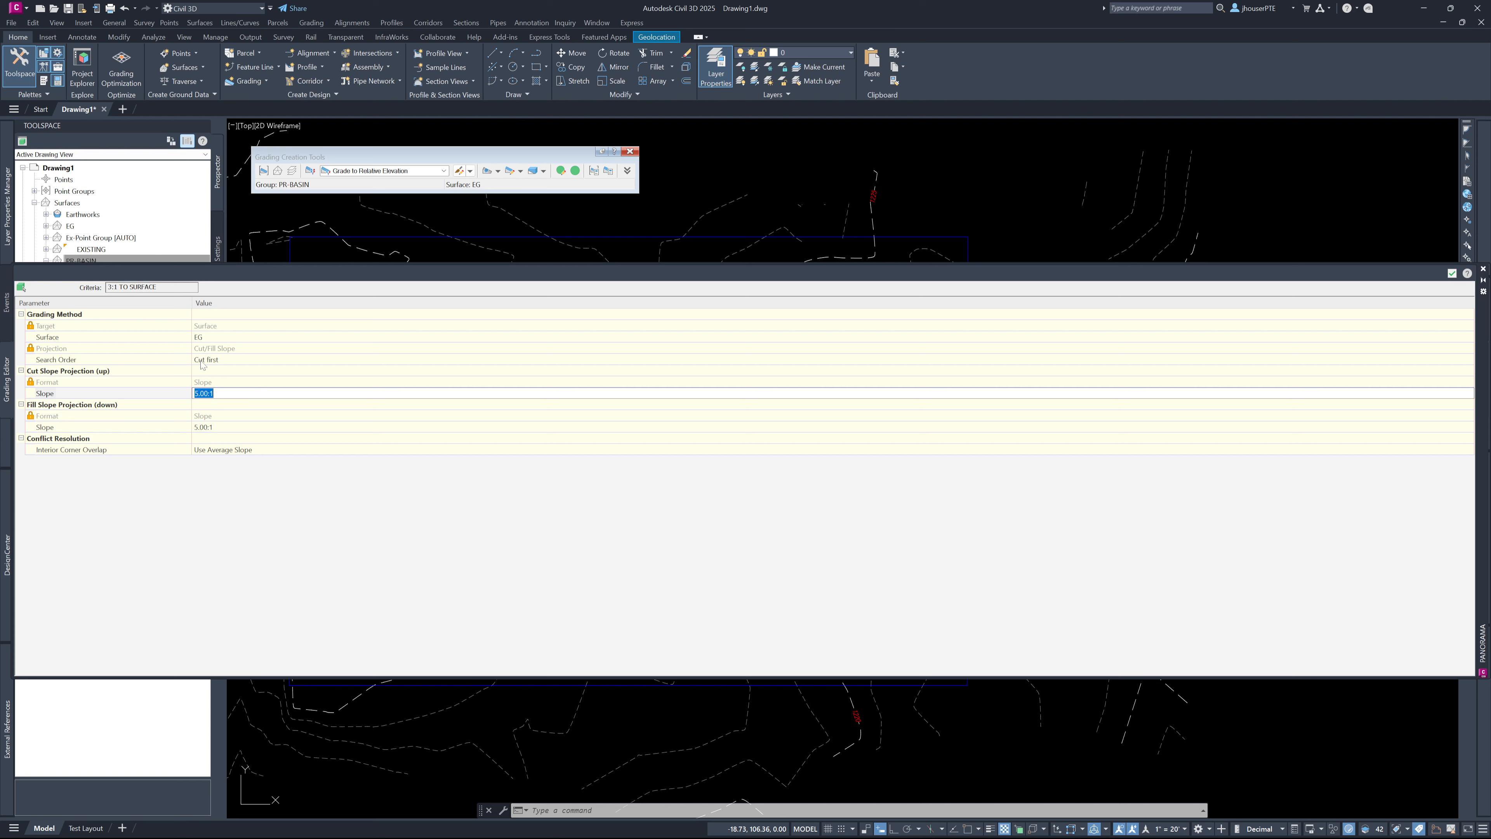
pyautogui.press('Escape')
pyautogui.press('Escape')
pyautogui.press('Escape')
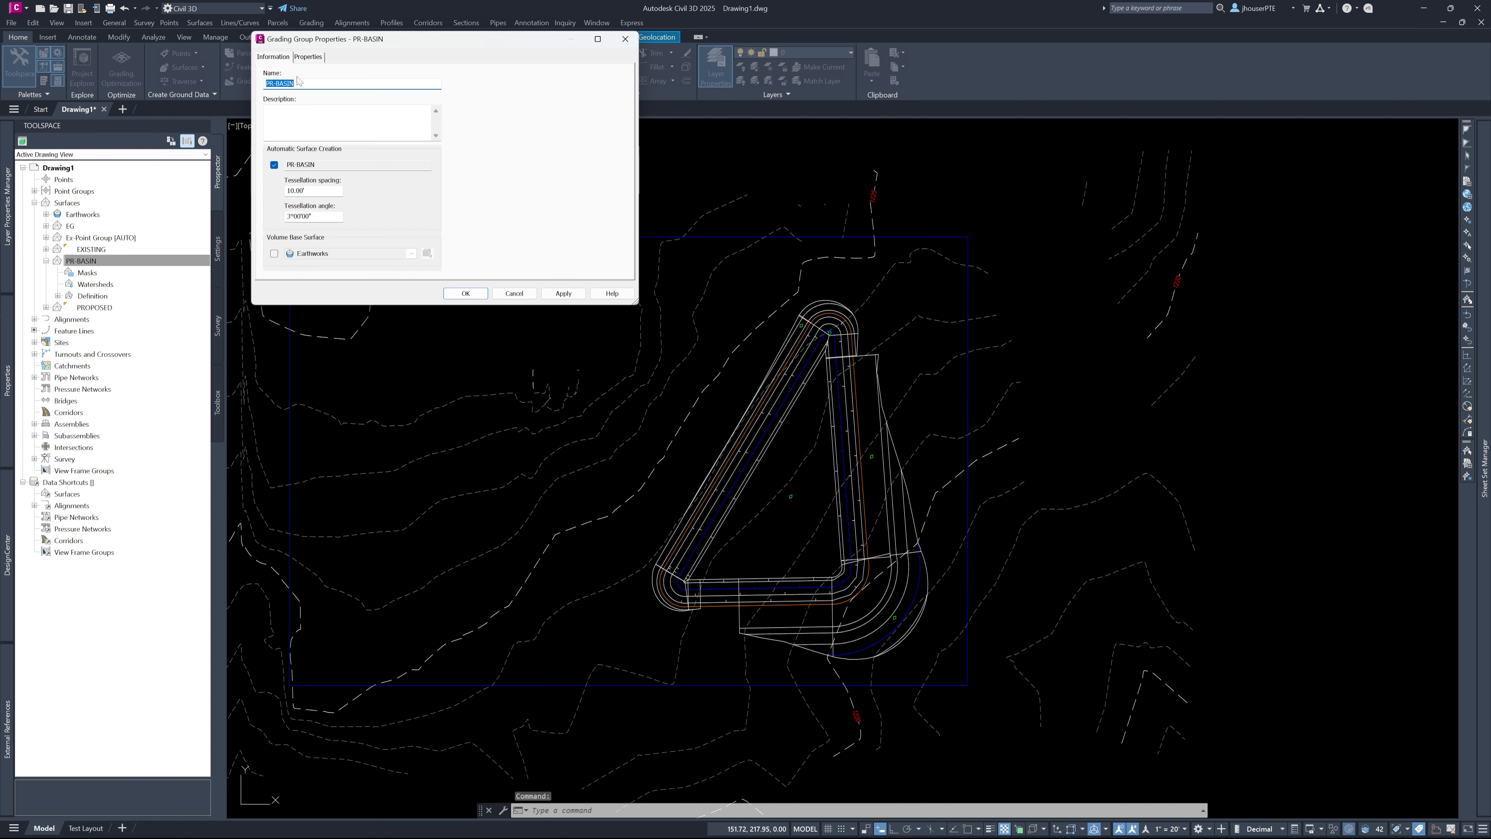
pyautogui.click(465, 293)
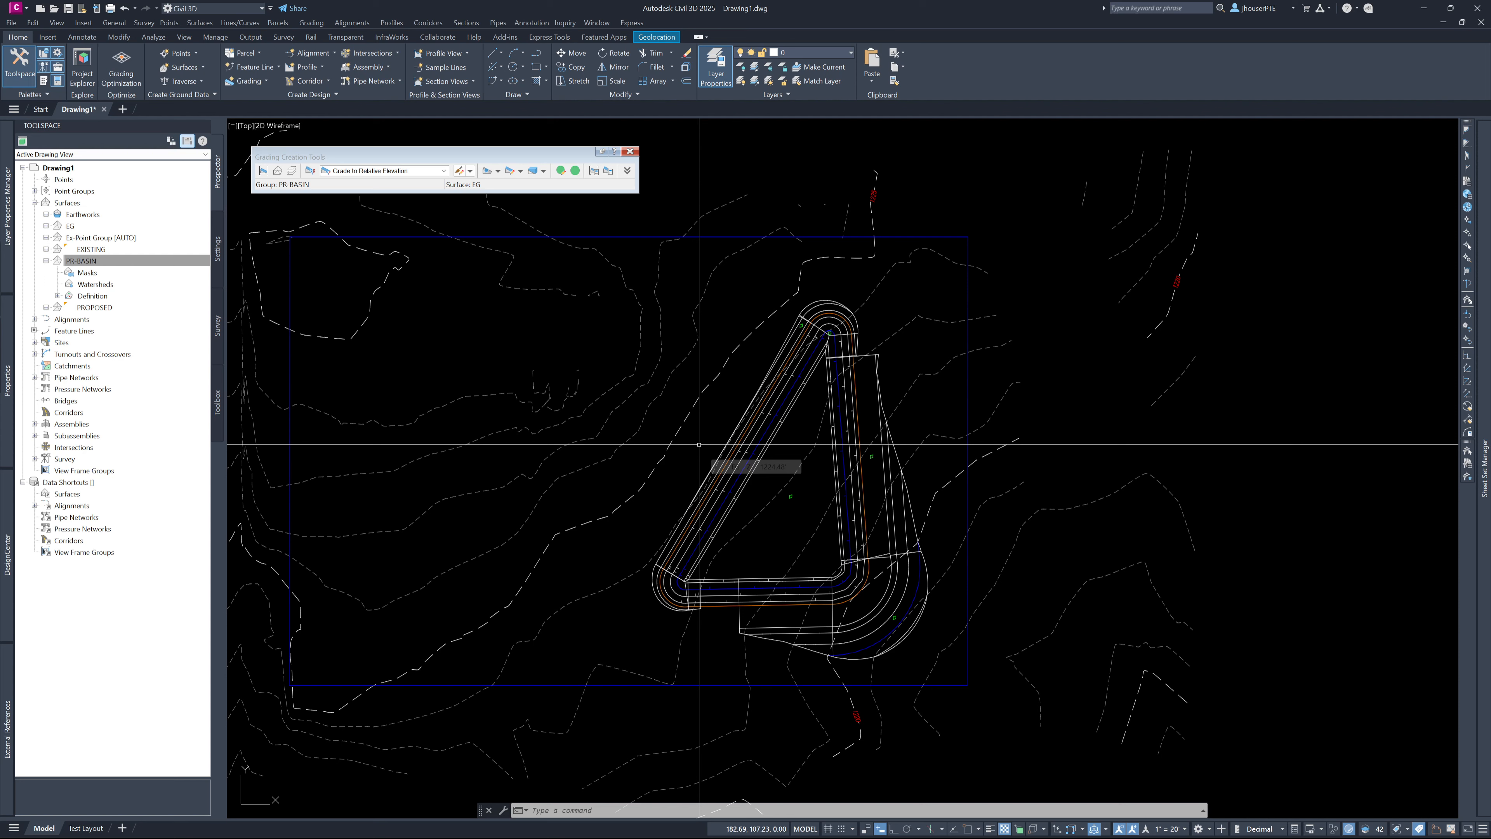
# Create a TIN volume surface named BASIN EARTHWORKS in Cut-Fill style, with EG as base and PR-BASIN as comparison surface.
pyautogui.rightClick(67, 202)
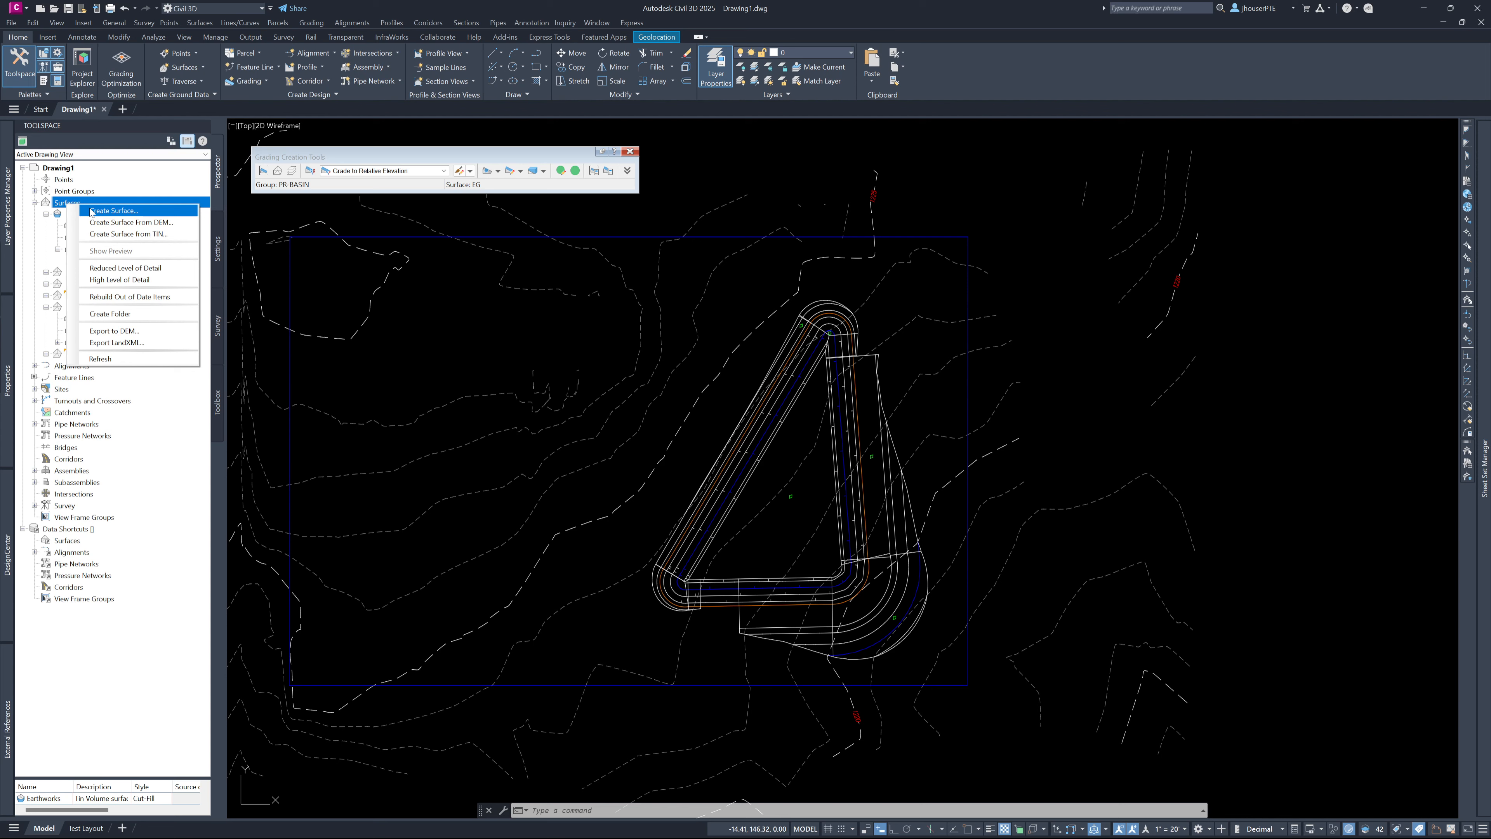
pyautogui.click(114, 211)
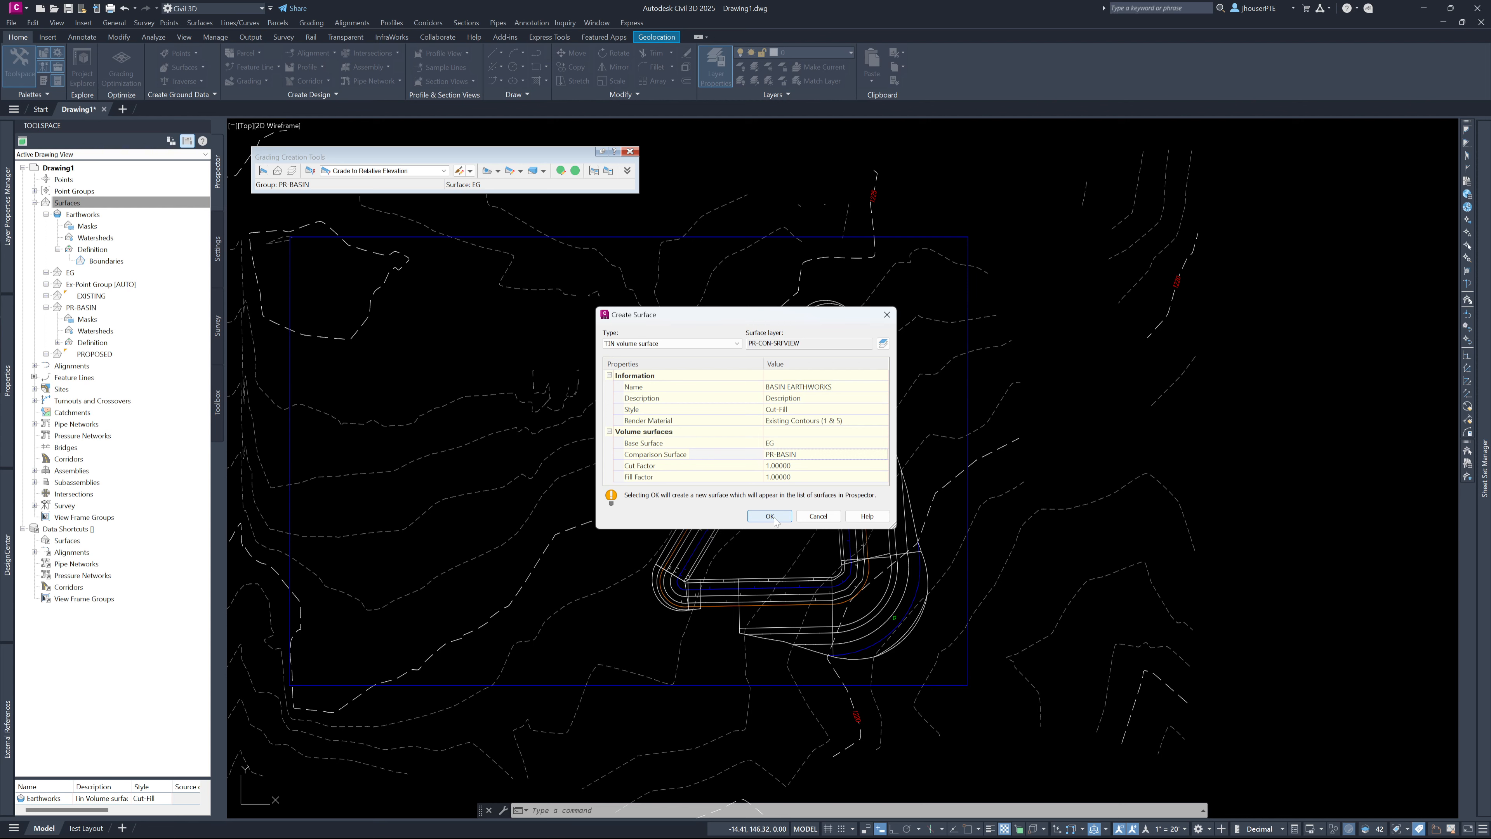
pyautogui.click(770, 517)
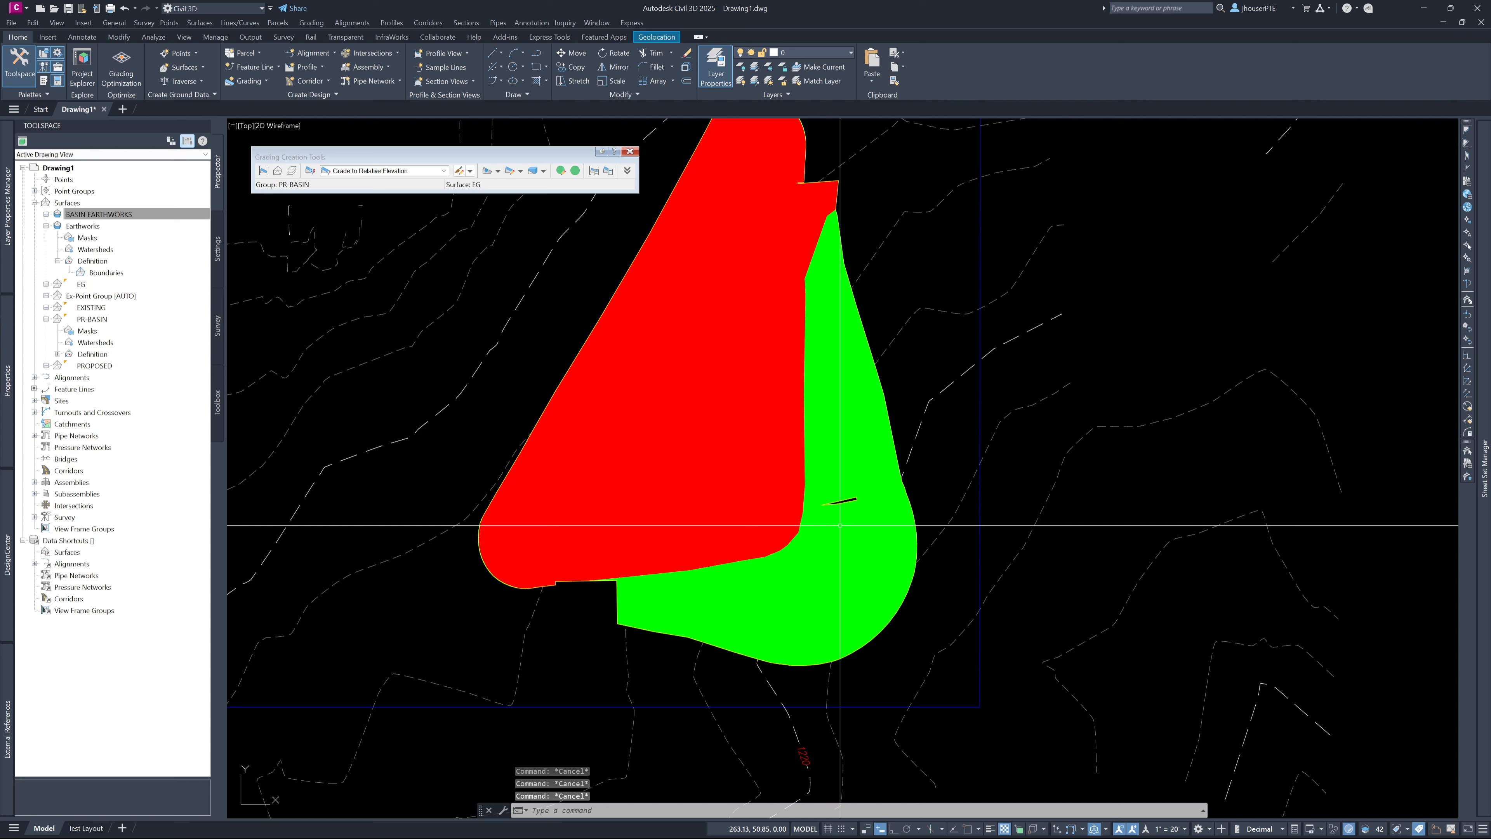
# Auto-balance the volumes of the entire PR-BASIN grading group to a required volume of 0.00 Cu. Yd.
pyautogui.click(532, 171)
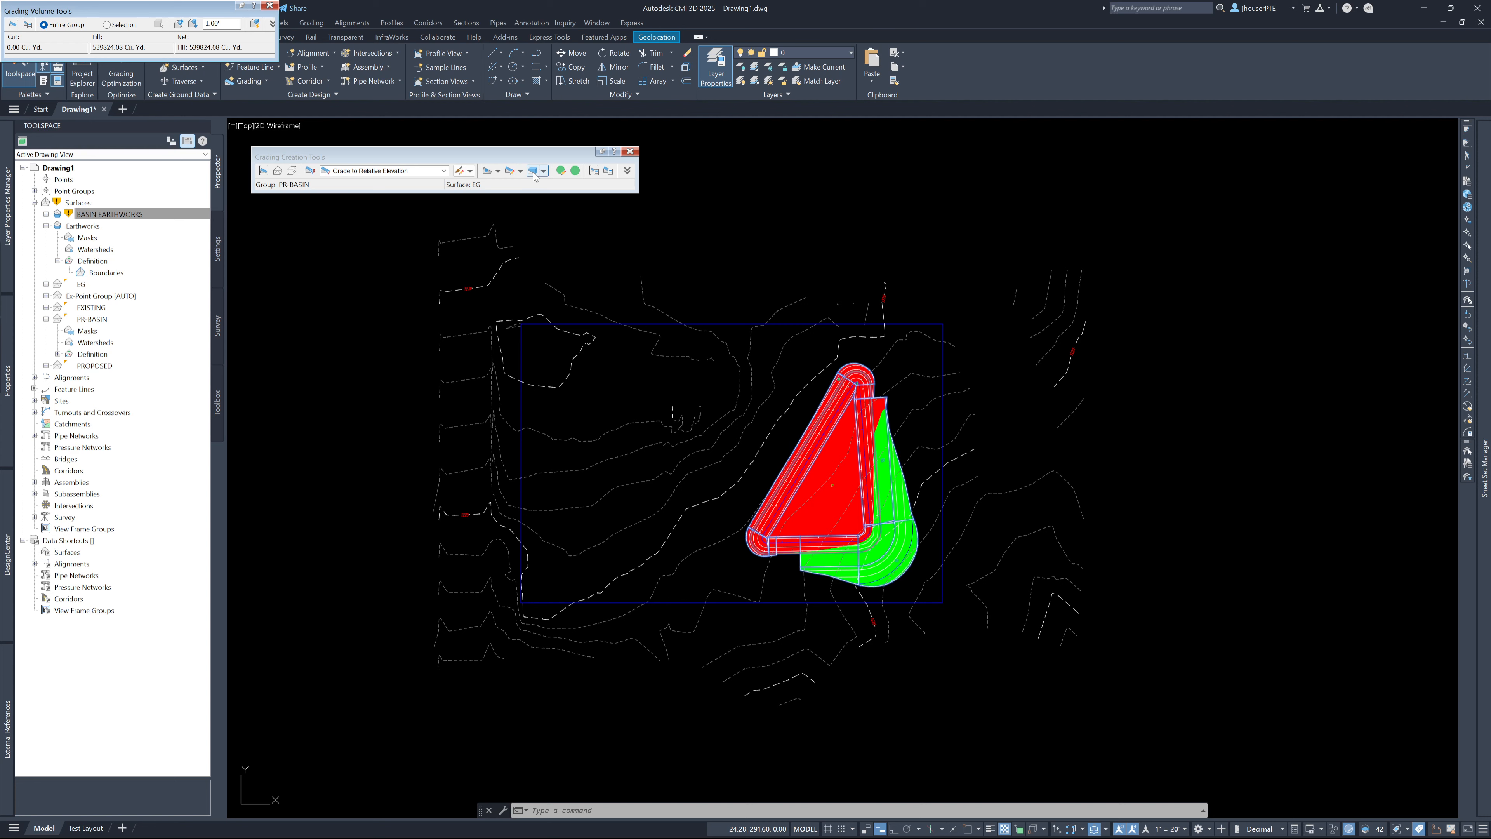
pyautogui.click(534, 174)
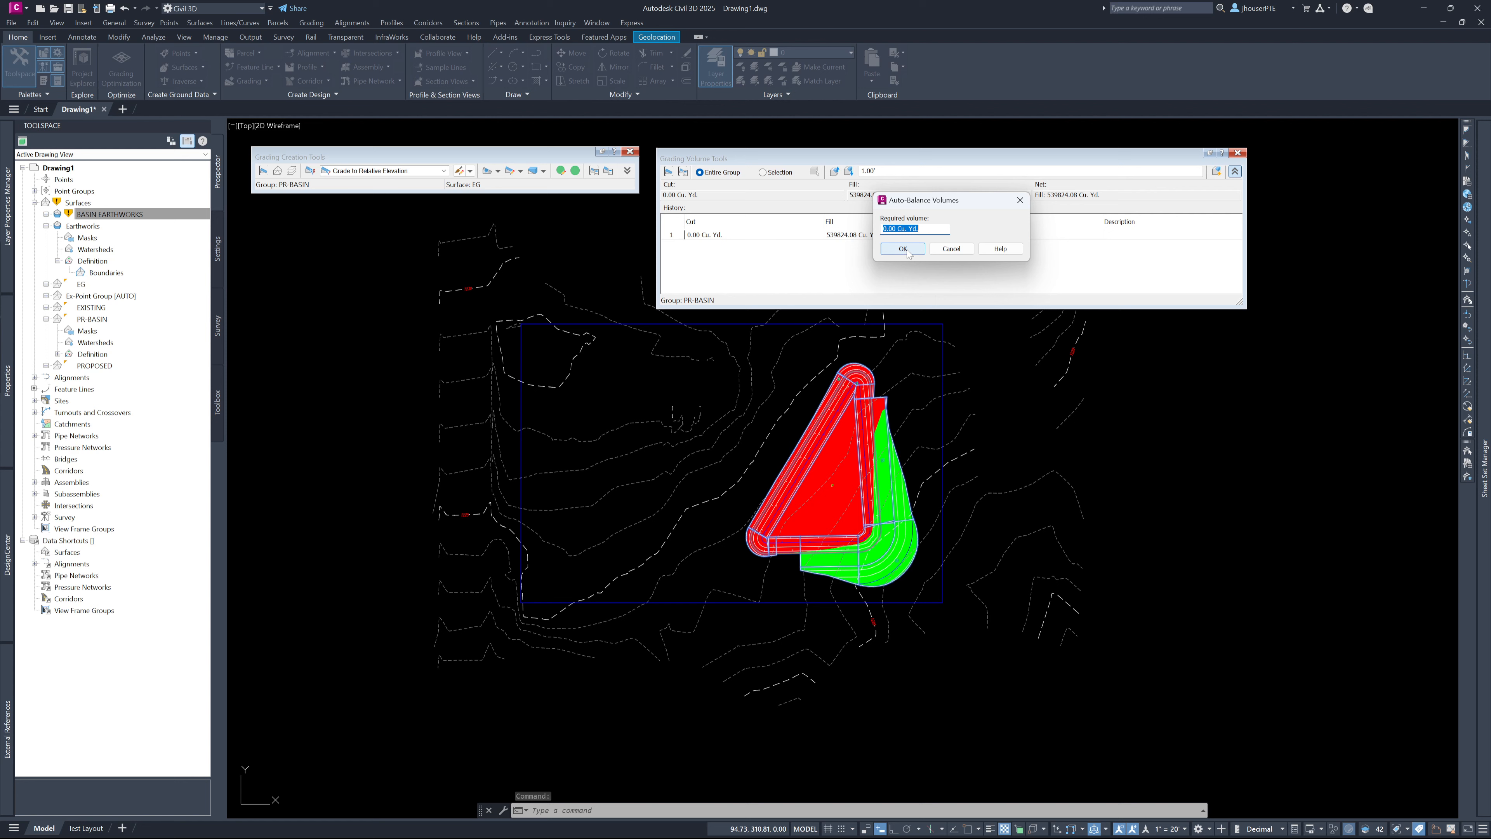
pyautogui.click(905, 249)
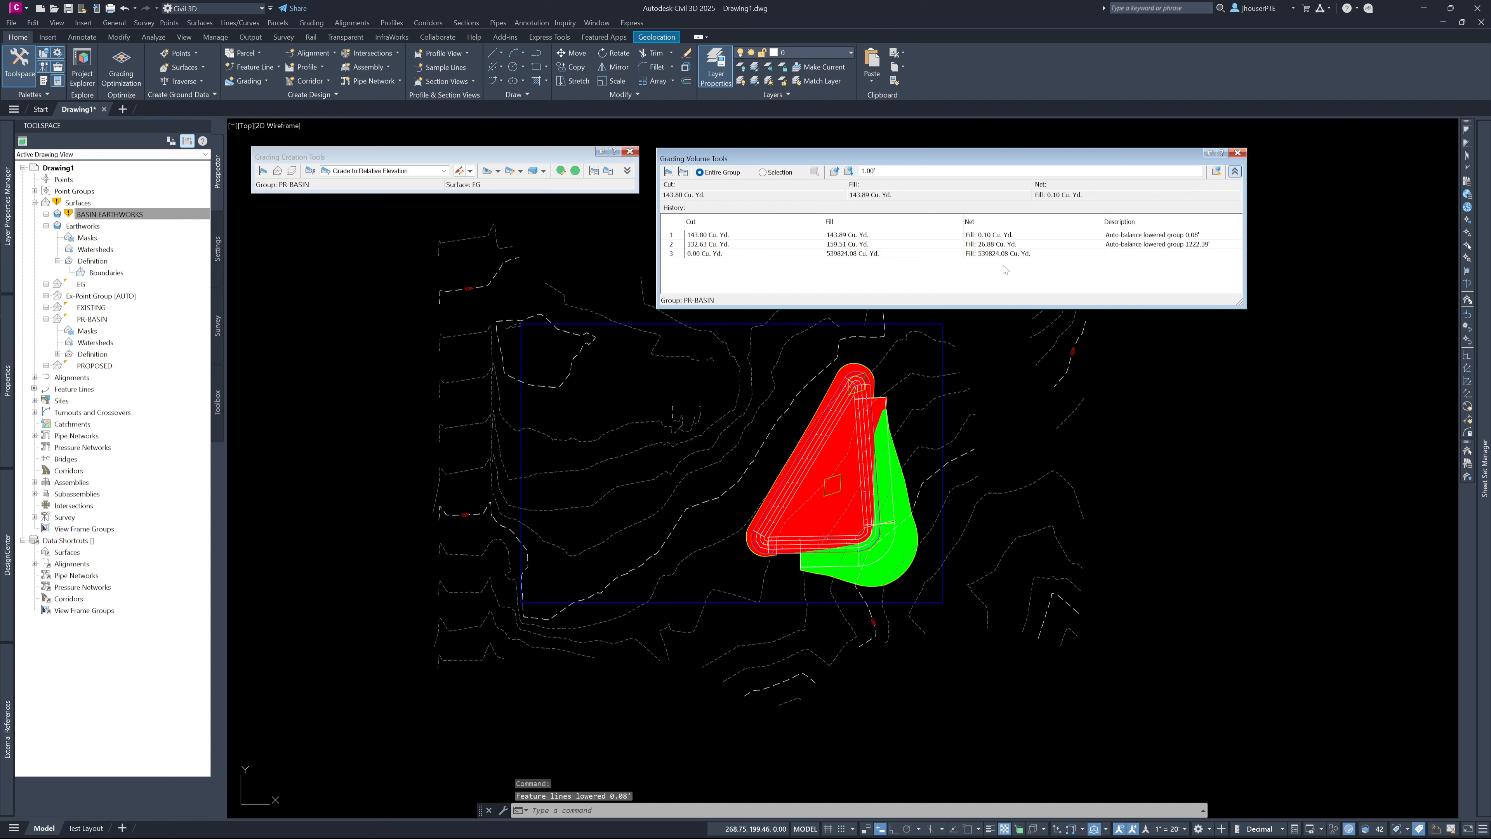
pyautogui.click(518, 158)
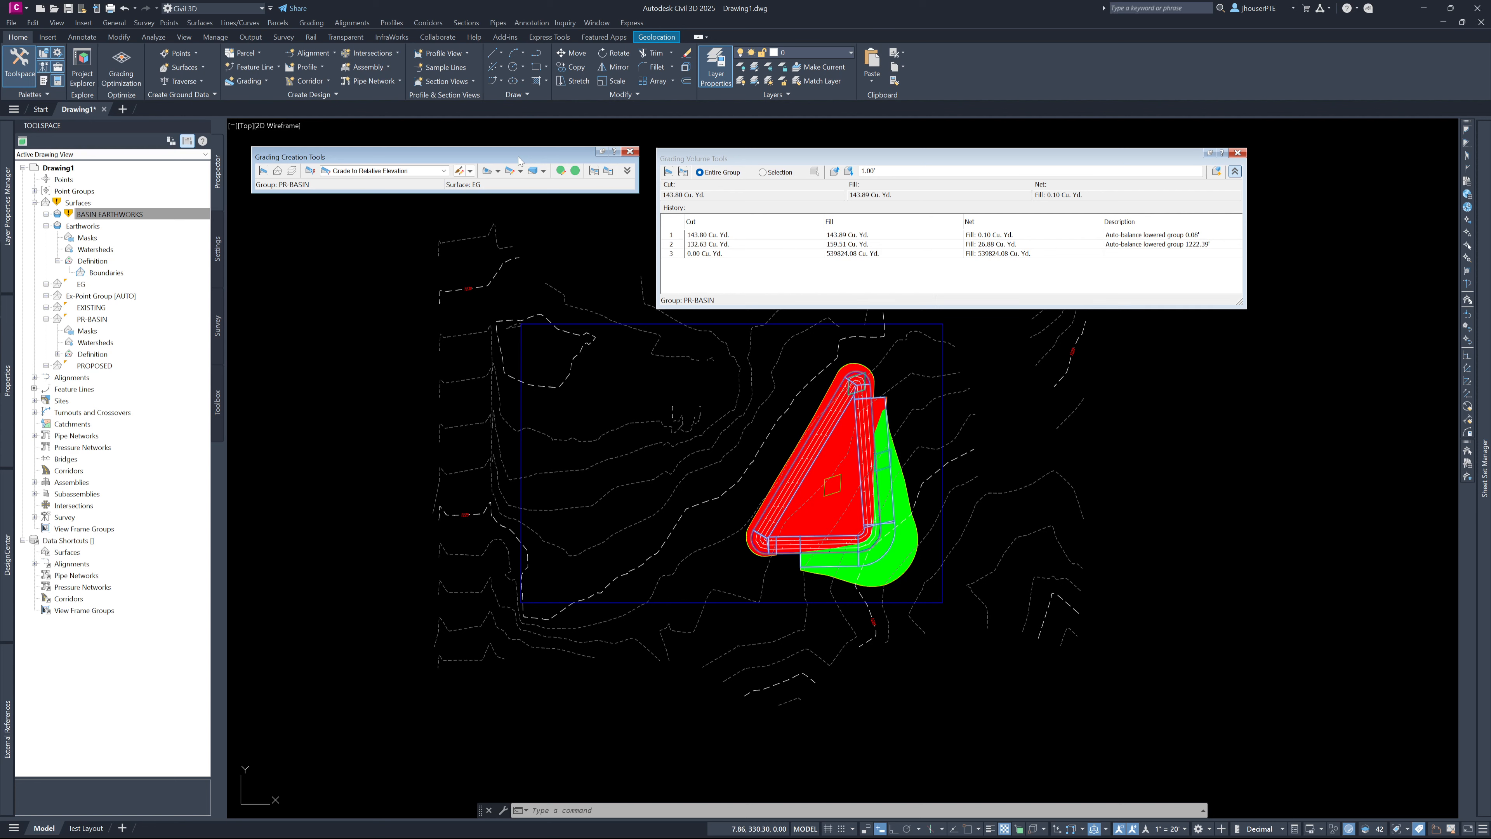